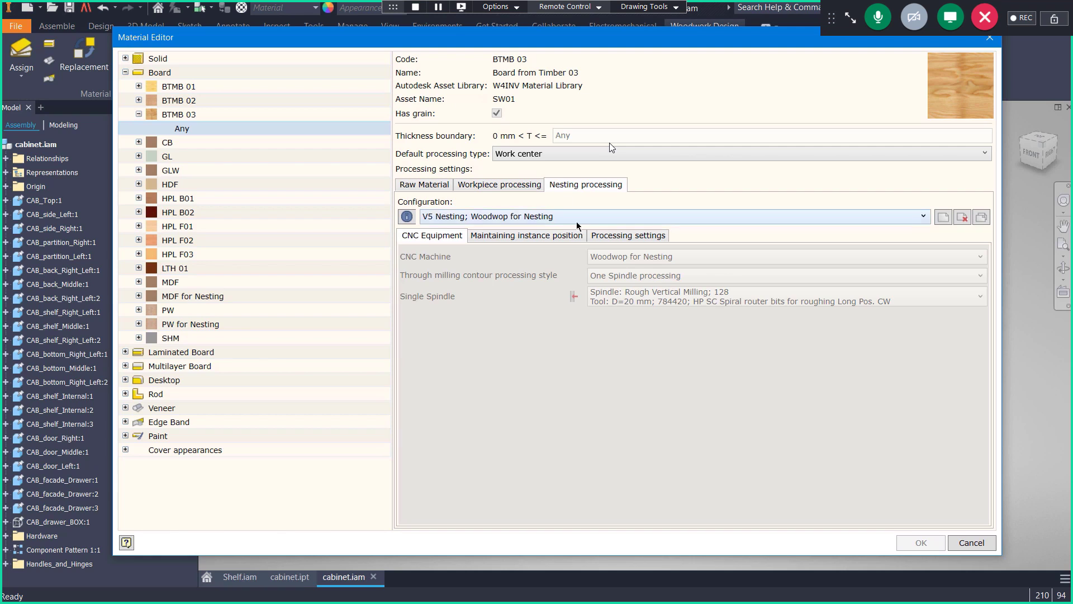
Examine the instance-position and processing settings of BTMB 03's V5 Nesting; Woodwop for Nesting configuration, unlocking it to check the corner options
left_click(577, 224)
left_click(536, 256)
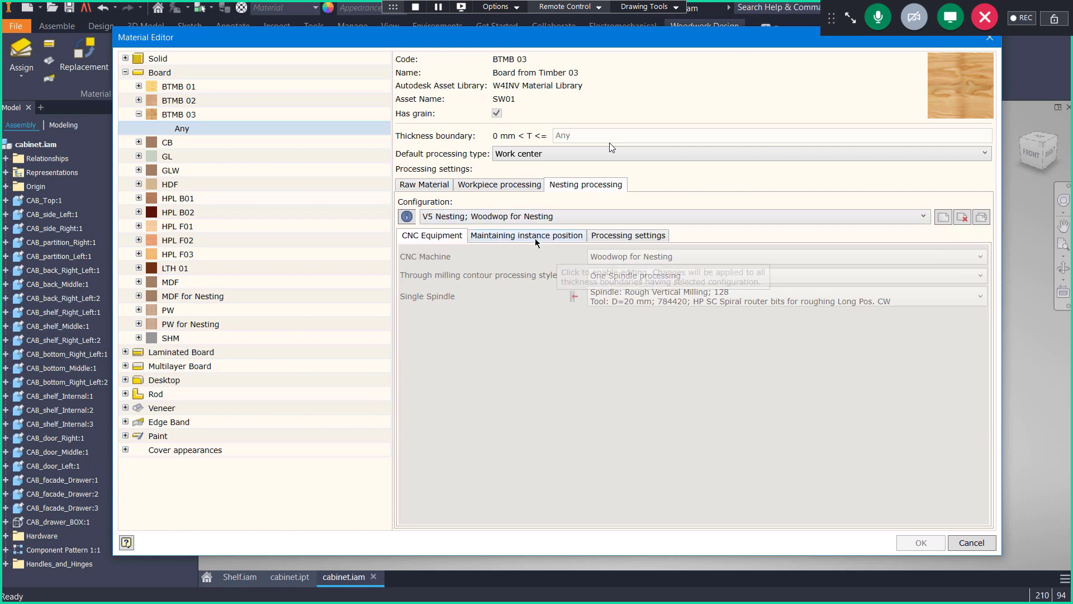
left_click(557, 237)
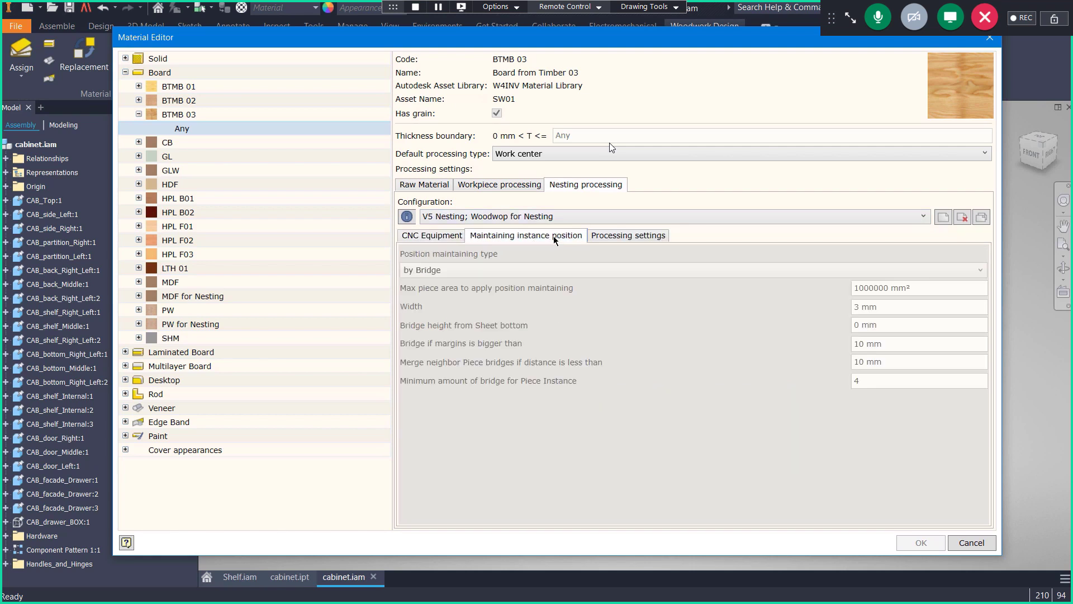
left_click(631, 237)
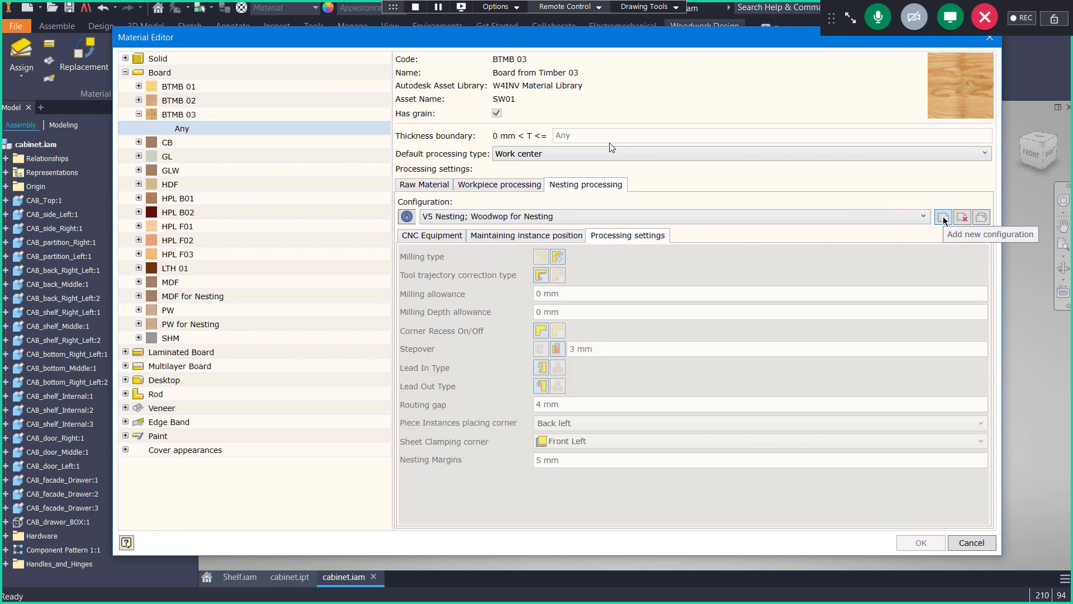
left_click(982, 218)
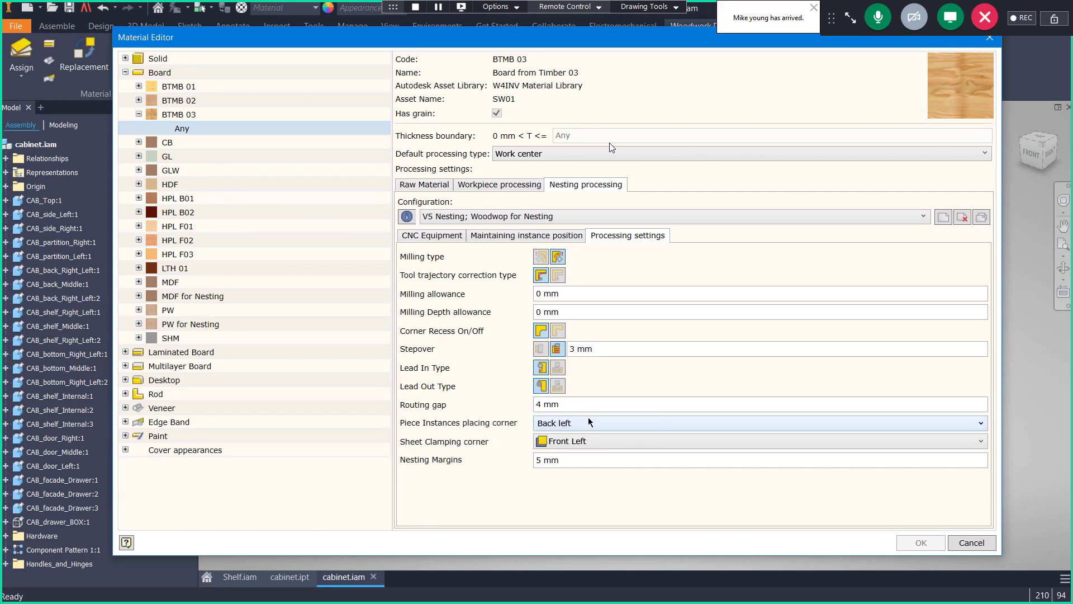
left_click(590, 423)
left_click(593, 423)
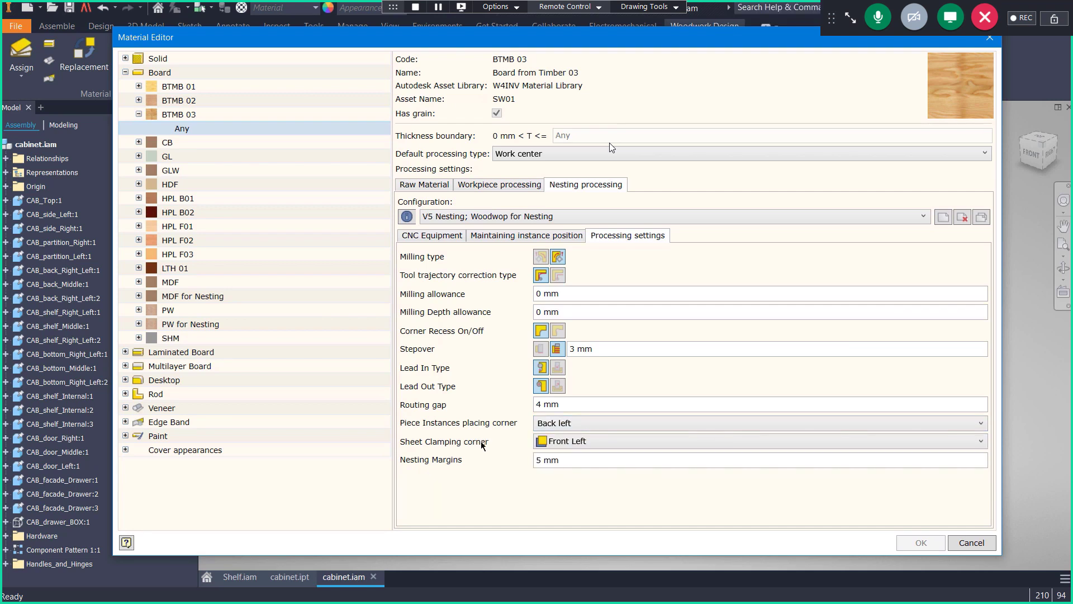
left_click(603, 440)
left_click(602, 440)
Try by Onion Skin as the position maintaining type, and return it to by Bridge
left_click(504, 235)
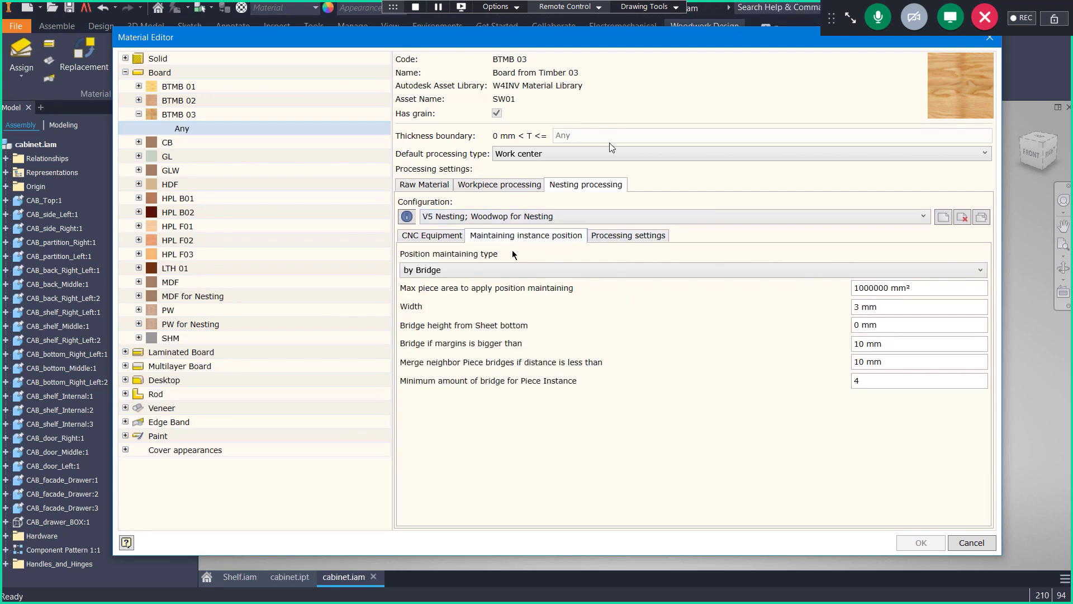
left_click(545, 270)
left_click(562, 316)
left_click(569, 271)
left_click(568, 300)
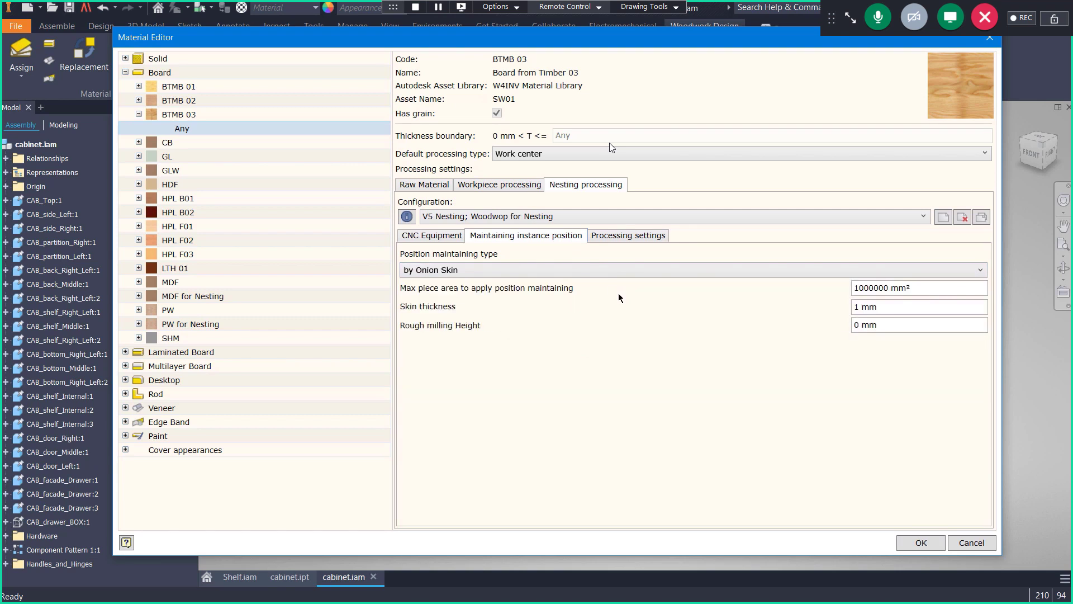
left_click(611, 269)
left_click(568, 312)
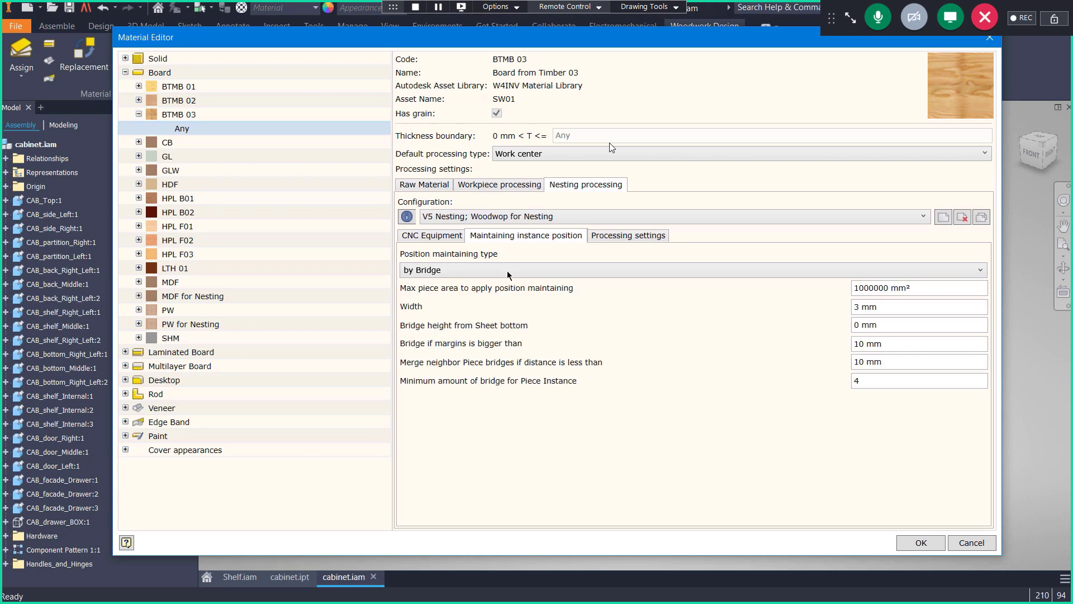
Check the CNC machine and through milling contour processing style options of the nesting configuration
left_click(438, 237)
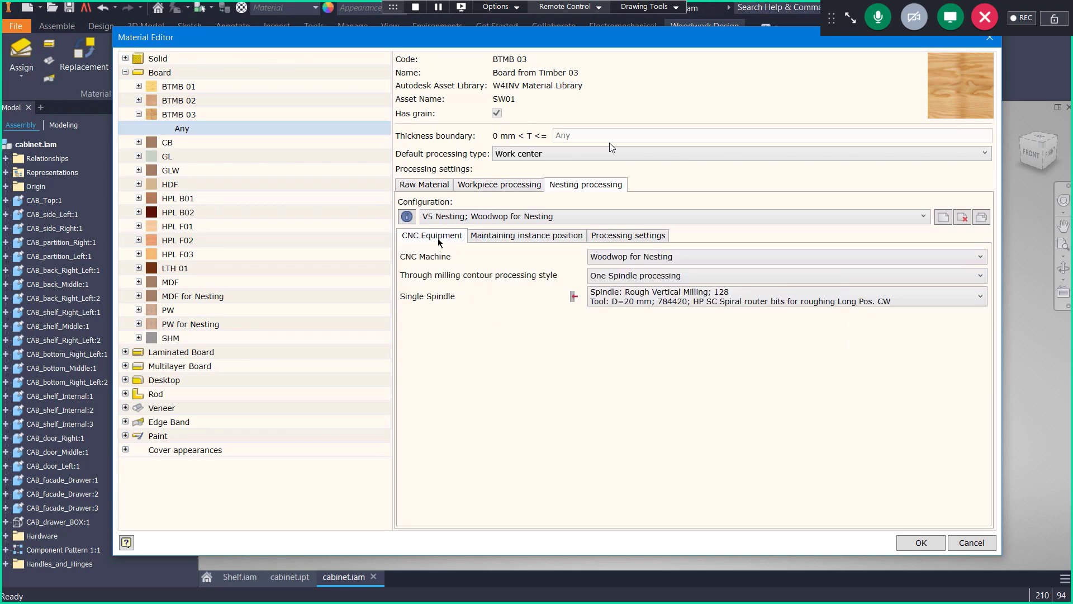
left_click(702, 260)
left_click(701, 261)
left_click(700, 276)
left_click(703, 279)
Add an 18 mm thickness boundary to BTMB 03 and check its default processing type options
left_click_drag(528, 340, 389, 117)
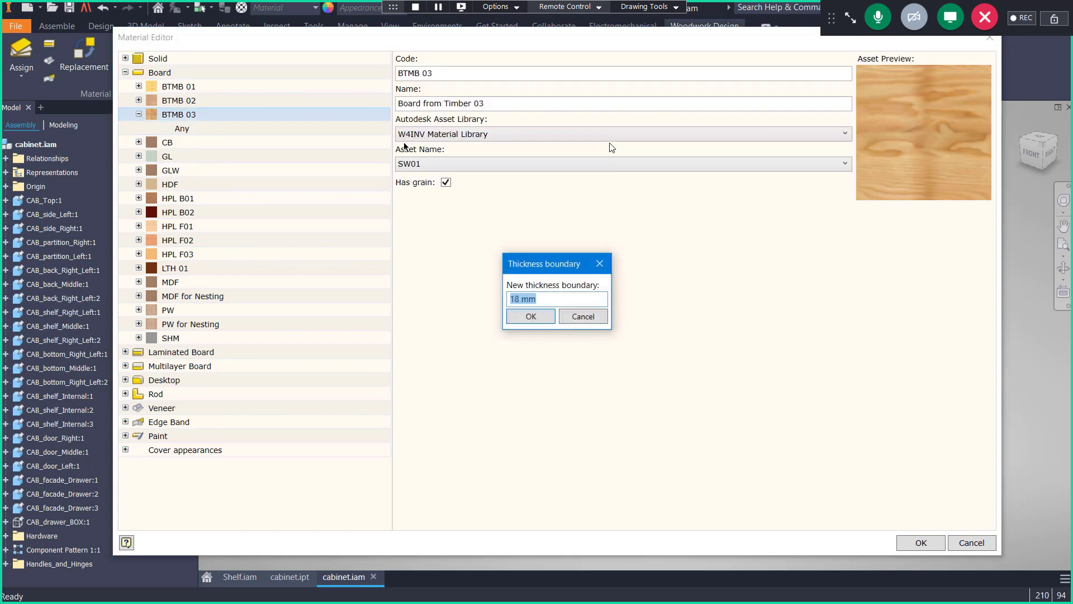
left_click(532, 311)
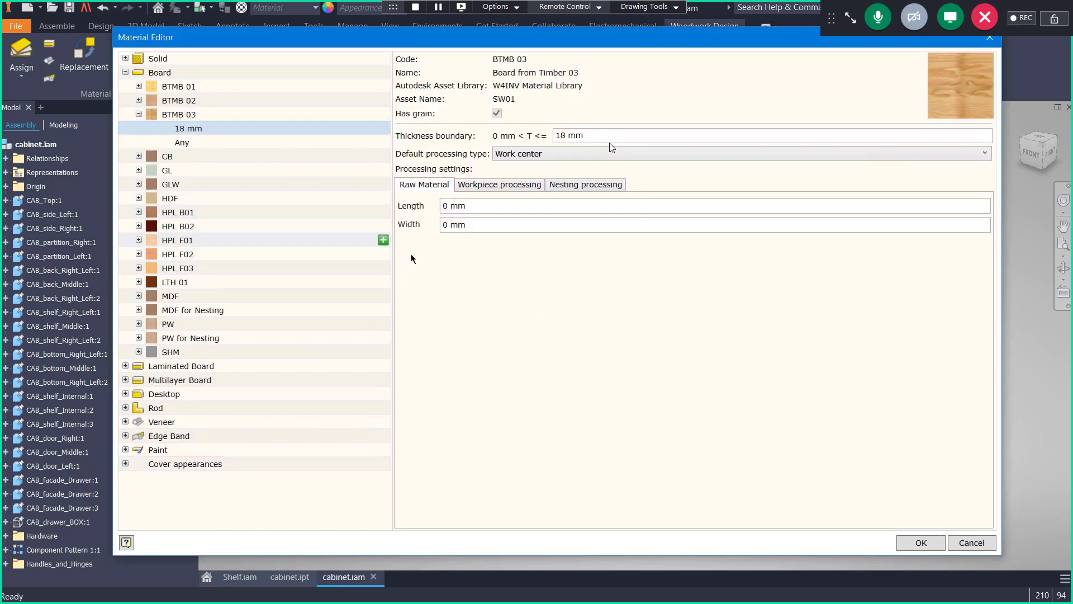
left_click(593, 158)
left_click(593, 159)
Set the raw material size for the 18 mm thickness boundary to 2800 mm length and 2070 mm width
left_click(483, 206)
type("2800")
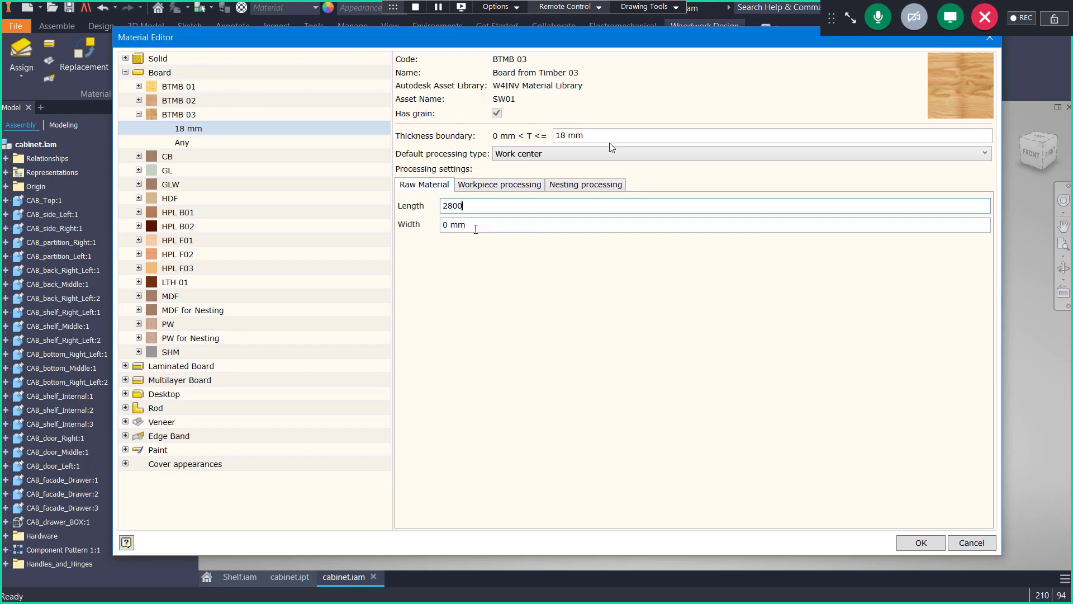
key("Tab")
type("2070")
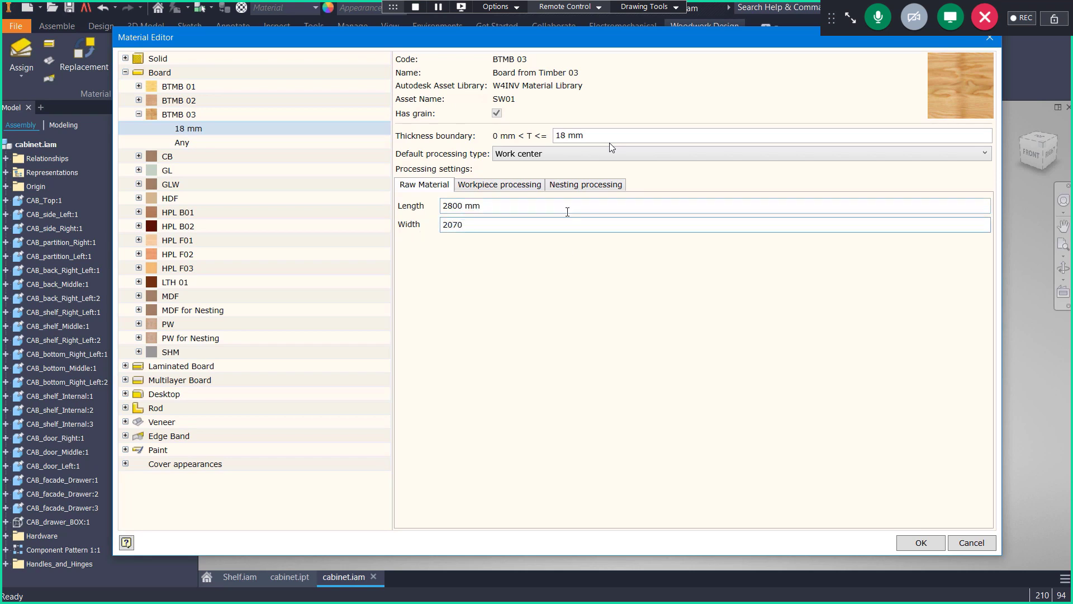
left_click(566, 208)
Set Woodwop as the default CNC machine for workpiece processing at the 18 mm boundary
left_click(529, 185)
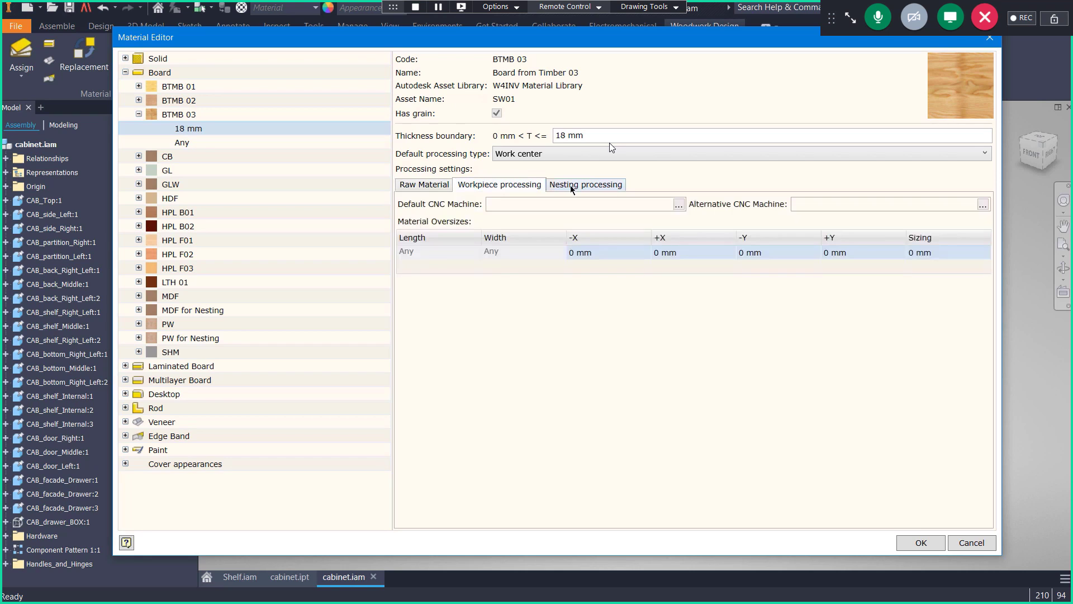
left_click(678, 205)
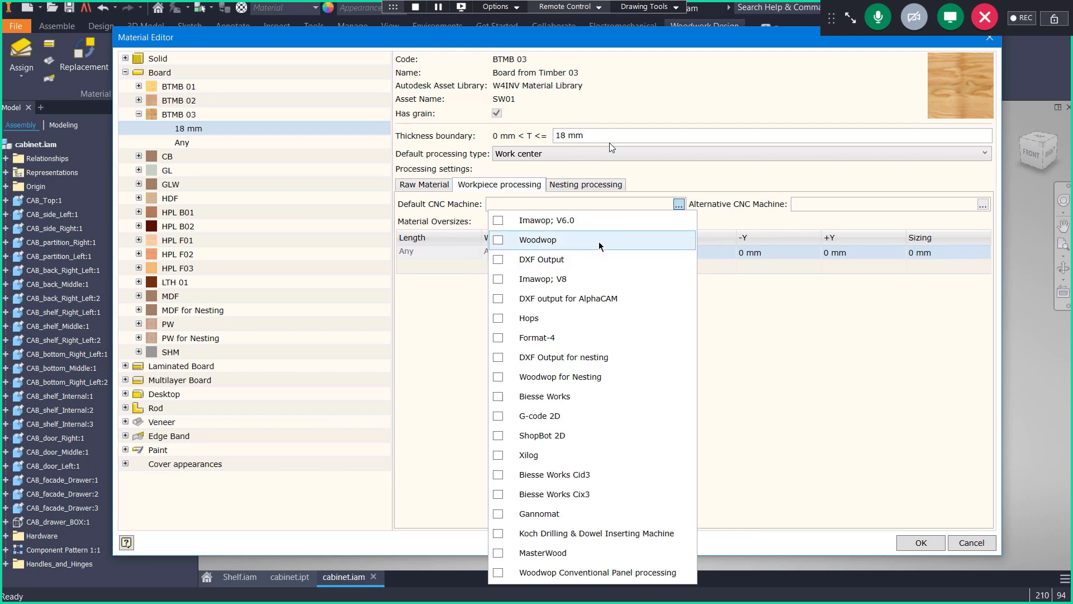
left_click(498, 239)
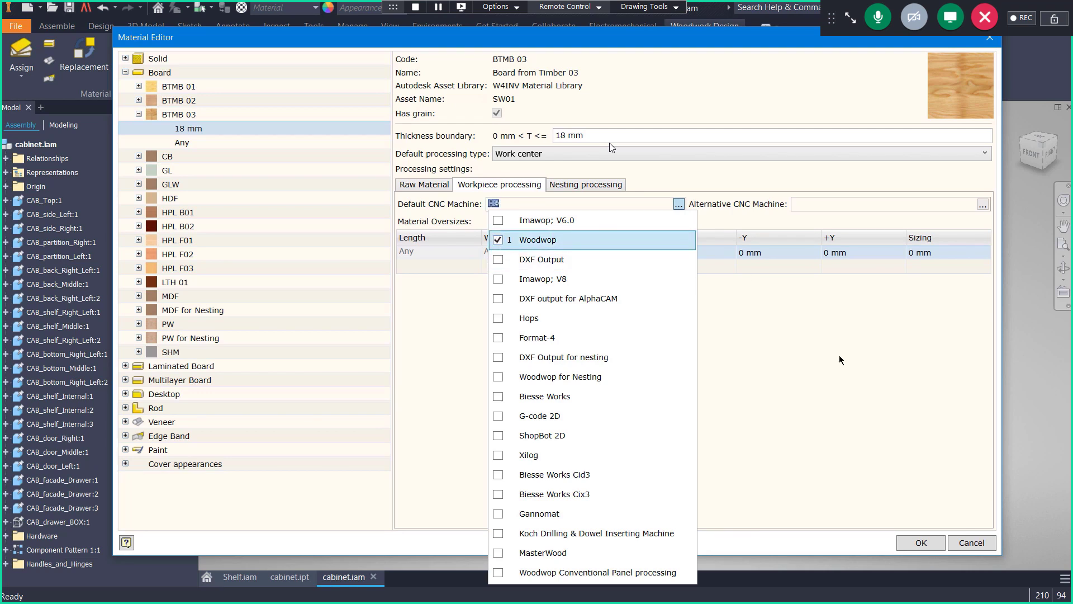
left_click(839, 358)
Assign the V5 Nesting; Woodwop for Nesting configuration to the 18 mm boundary, with Vertical Finish Milling CW; 313 as single spindle, and review its settings
left_click(578, 190)
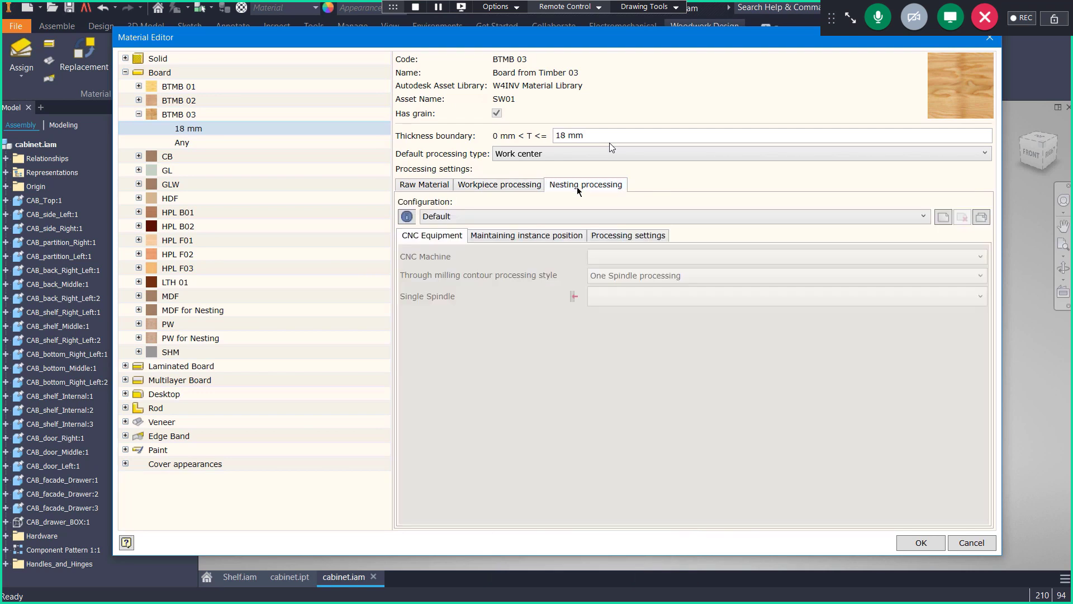
left_click(577, 219)
left_click(576, 257)
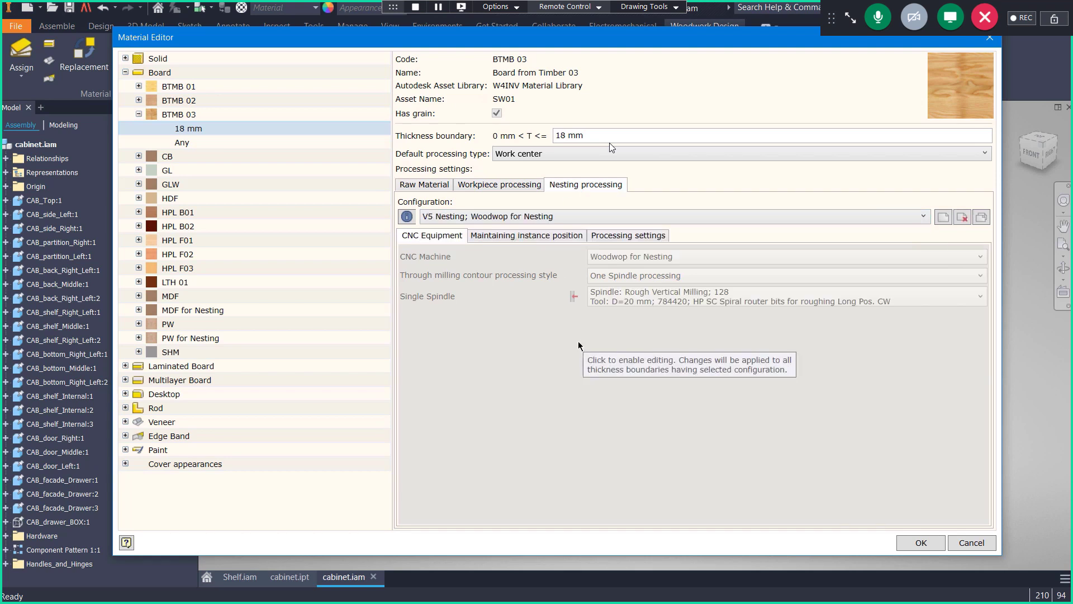
left_click(693, 302)
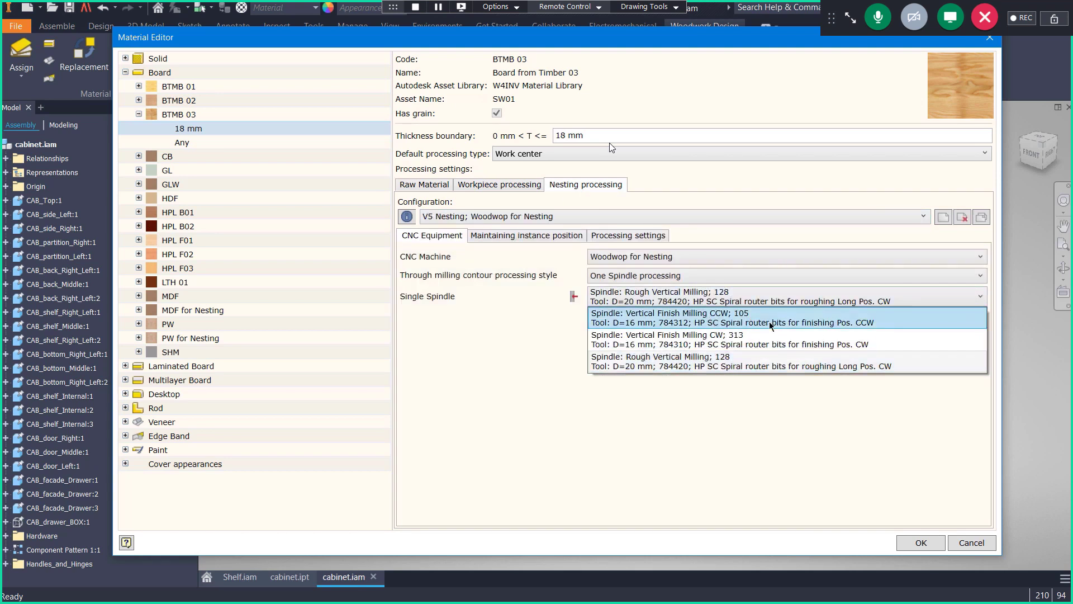
left_click(784, 345)
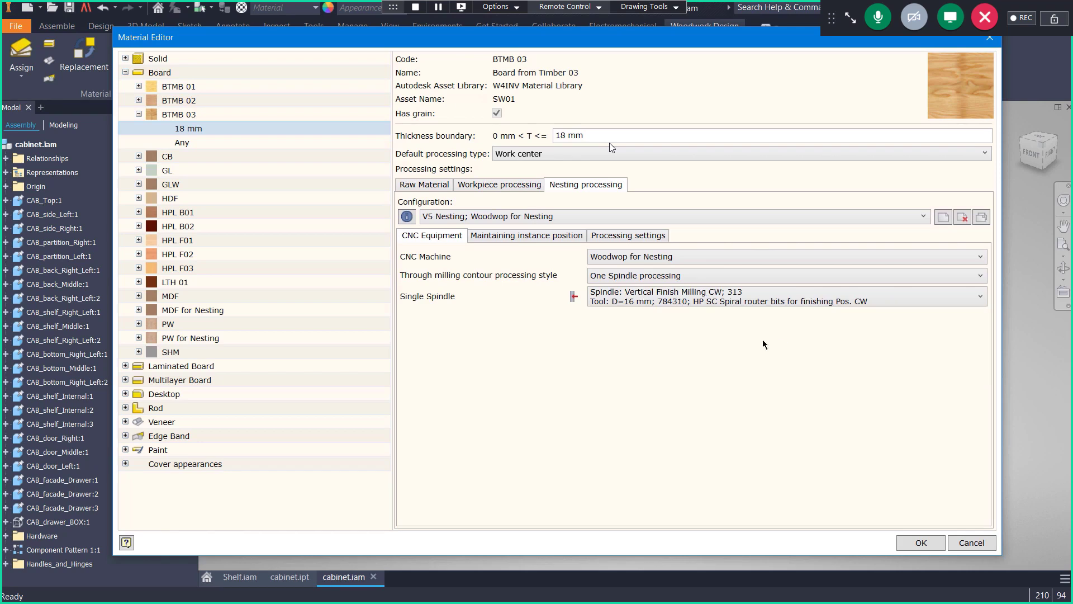
left_click(566, 237)
left_click(636, 236)
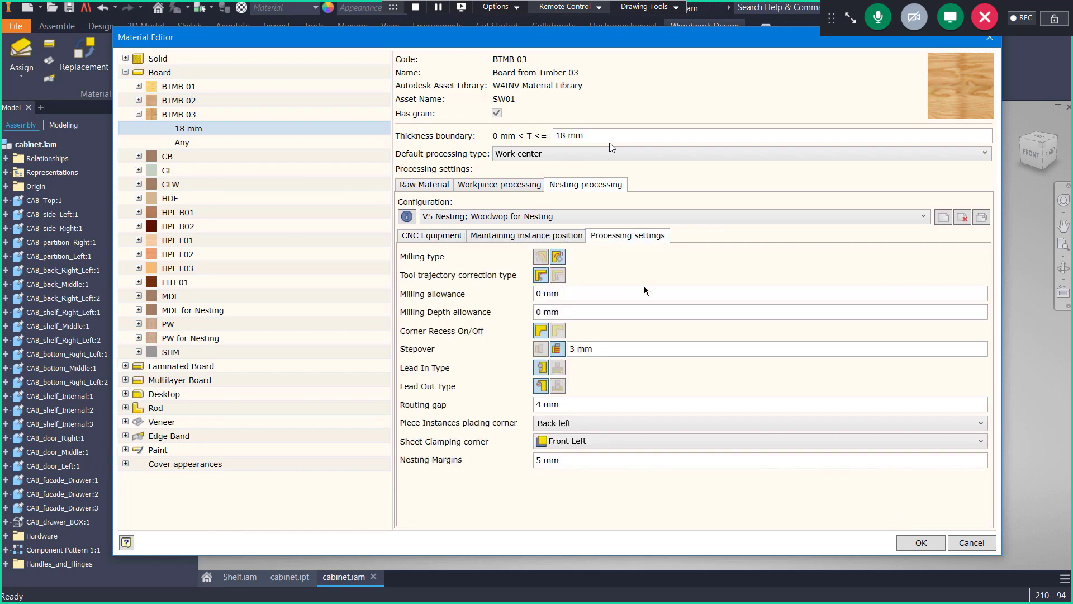
left_click(432, 236)
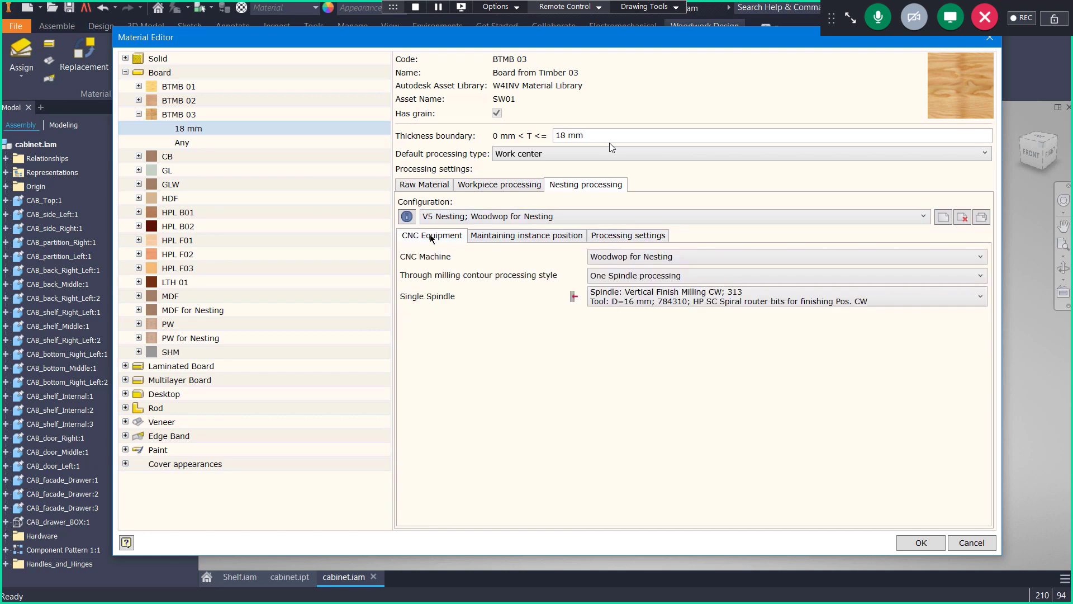
Add a 24 mm thickness boundary to the BTMB 03 board material
left_click(383, 115)
type("24 mm")
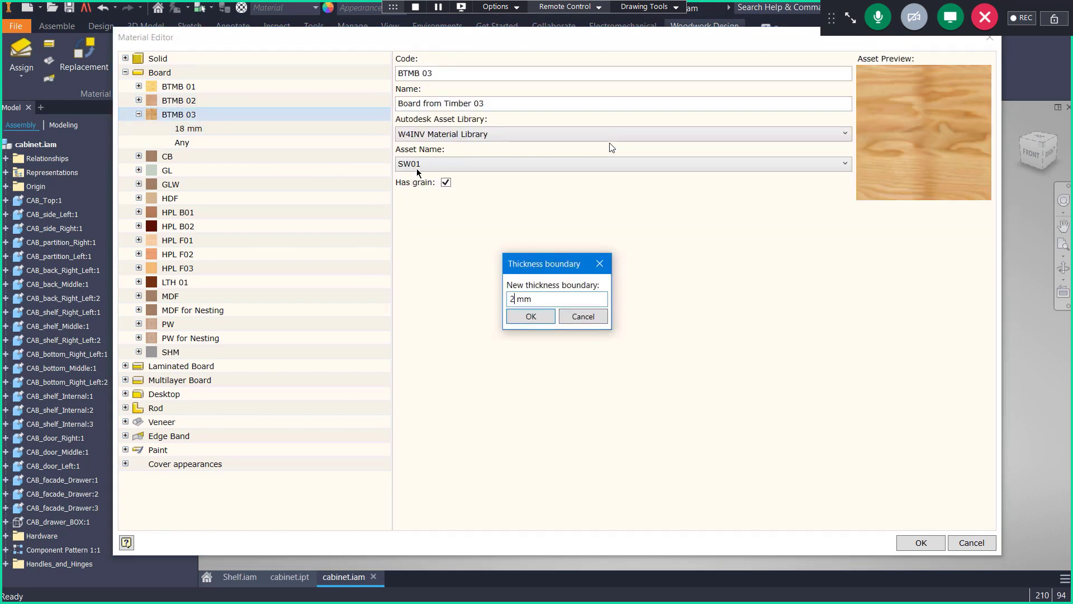
left_click(519, 315)
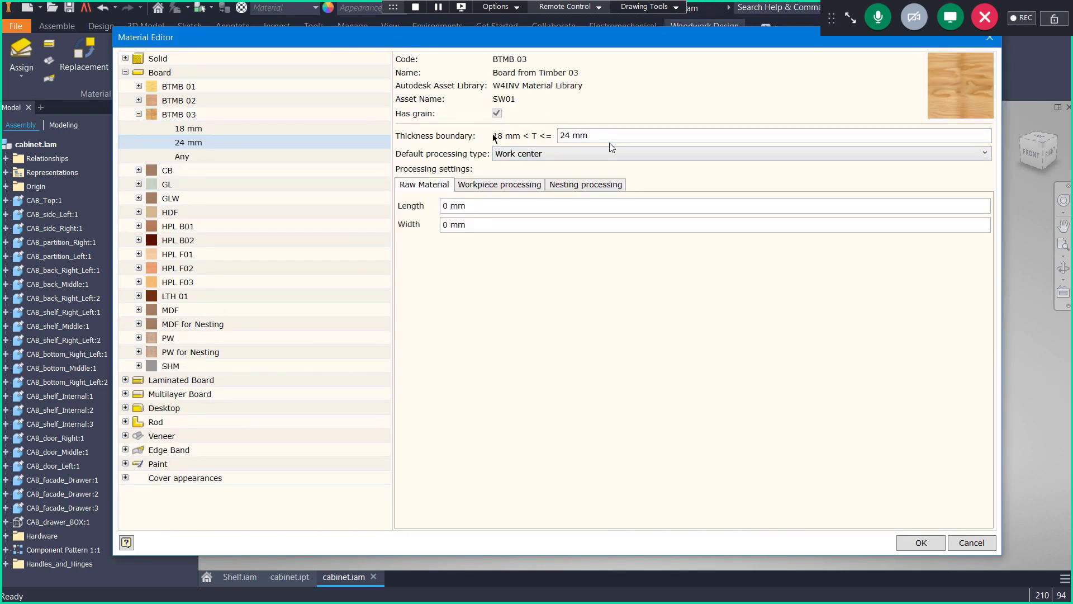
Set the raw material size for the 24 mm thickness boundary to 2800 mm length and 2070 mm width
left_click(499, 202)
type("2800")
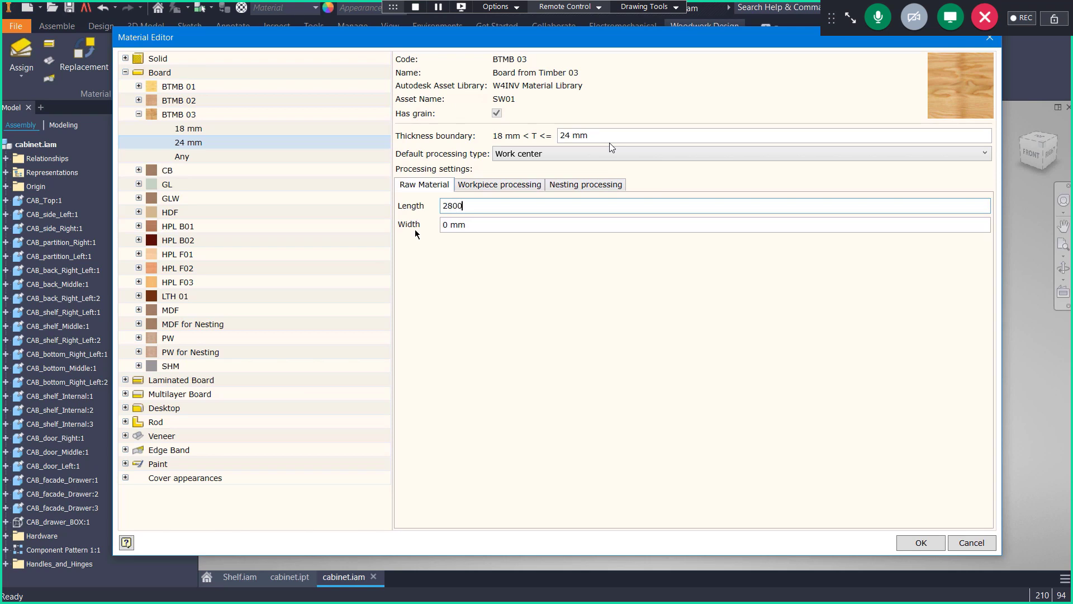
key("Tab")
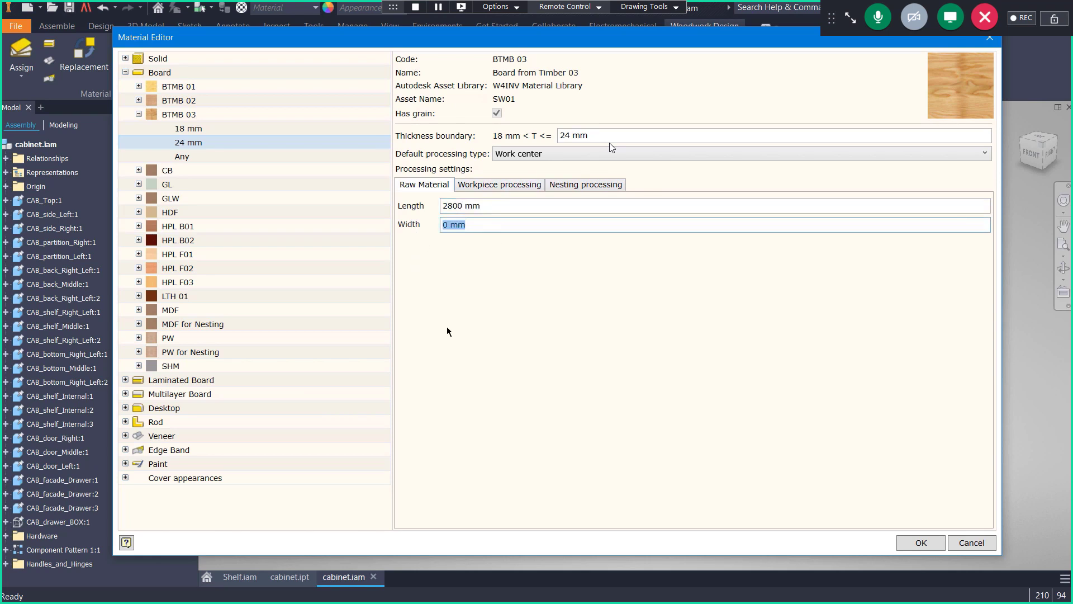
type("2070")
left_click(537, 202)
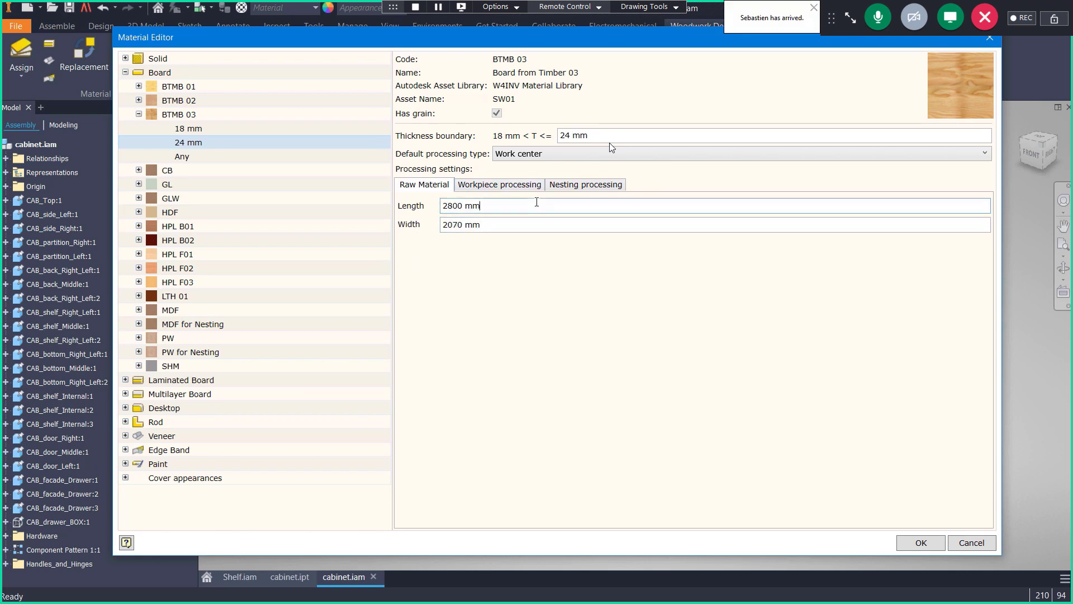
Set Woodwop as the default CNC machine for workpiece processing at the 24 mm boundary
left_click(526, 185)
left_click(679, 204)
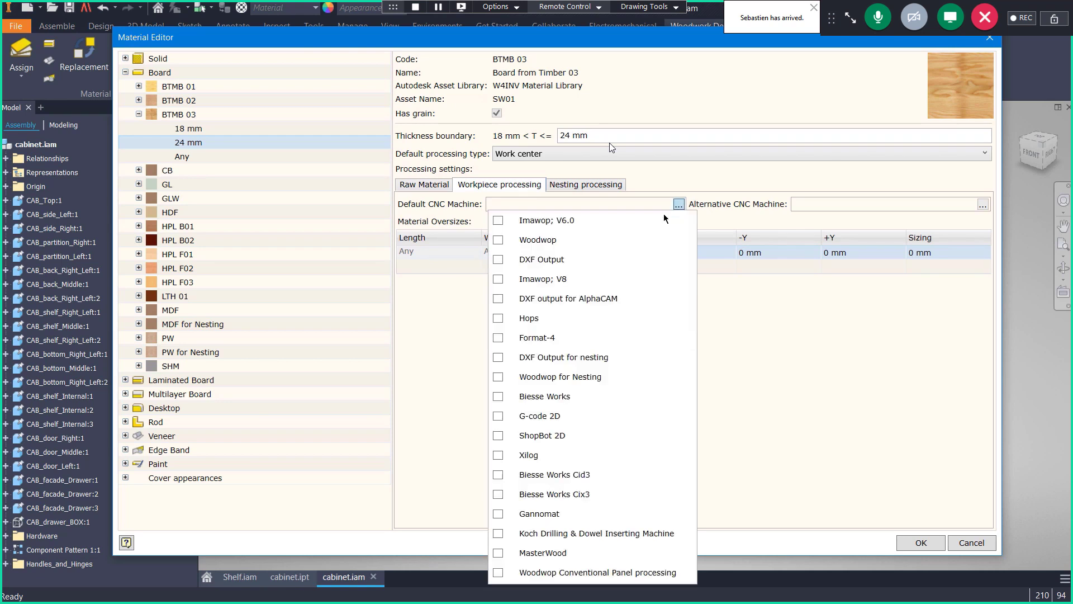
left_click(499, 240)
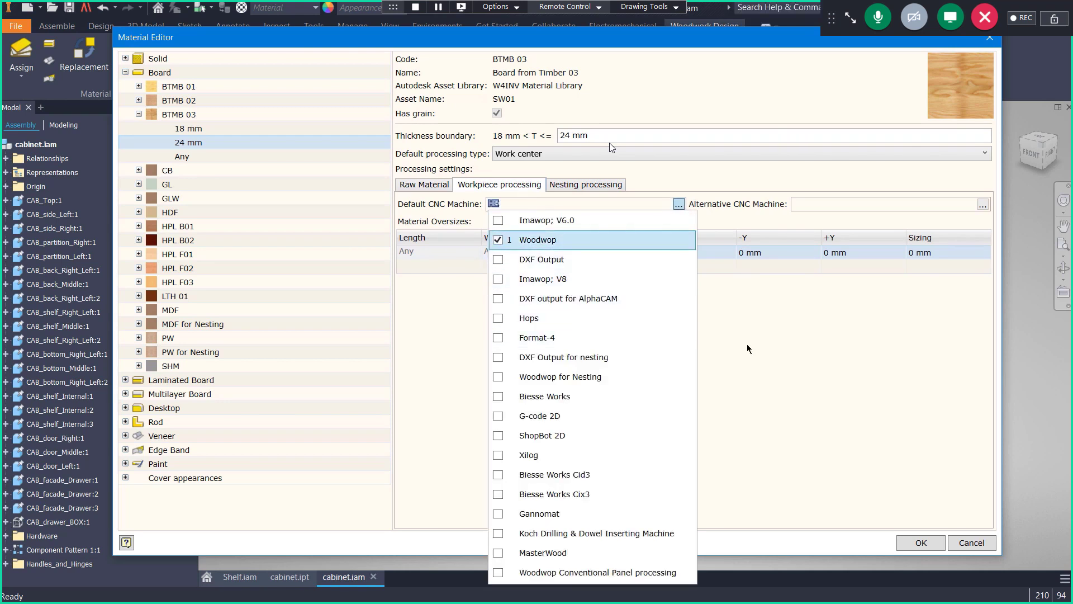
Assign V5 Nesting; Woodwop for Nesting to the 24 mm boundary, with Rough Vertical Milling; 128 as single spindle, and save the material changes
left_click(579, 185)
left_click(550, 220)
left_click(531, 221)
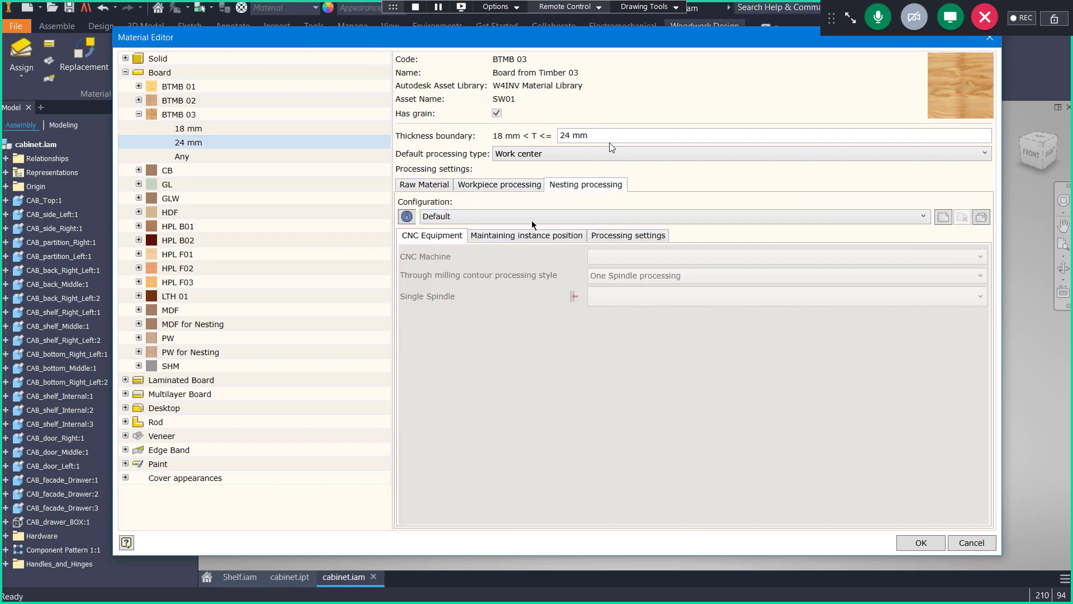
left_click(531, 222)
left_click(529, 259)
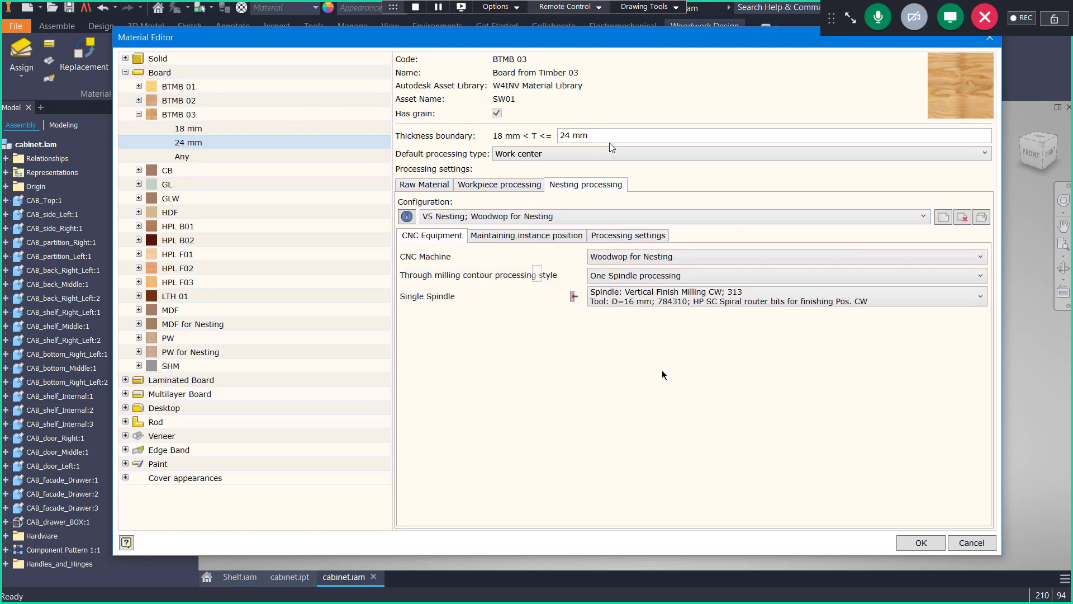
left_click(658, 299)
left_click(648, 366)
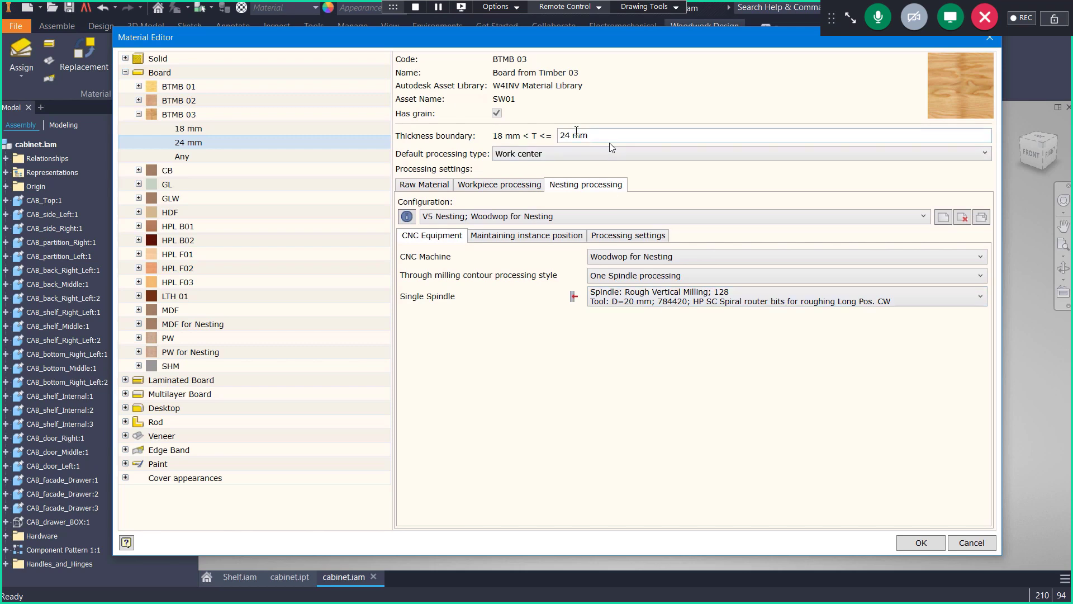
left_click(916, 544)
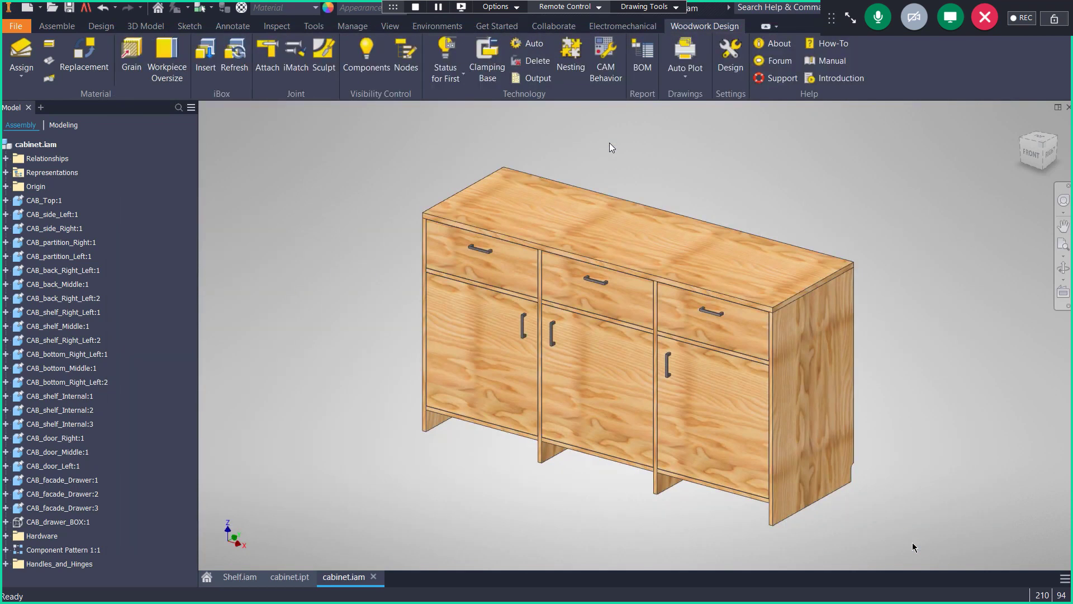
Open the nesting processing settings of the BTMB 03 board's 24 mm thickness boundary in the Material Editor
left_click(24, 71)
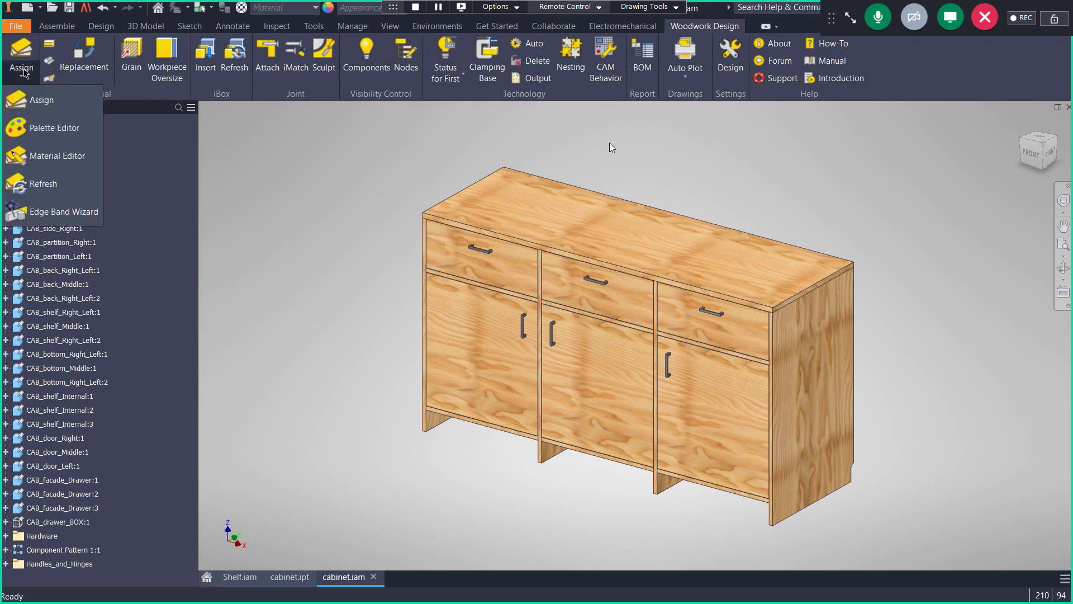
left_click(33, 155)
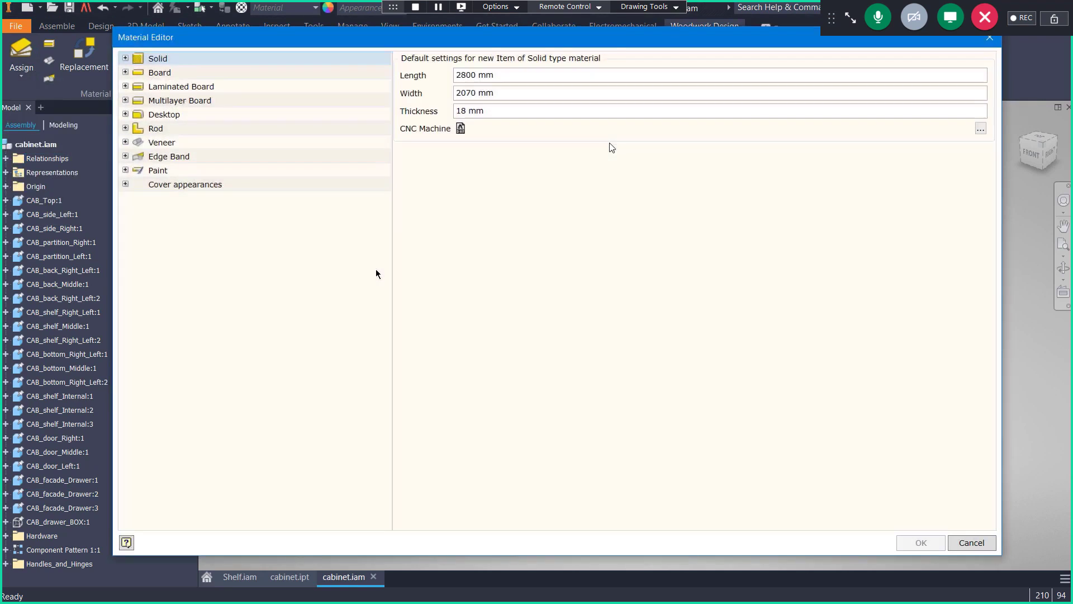
left_click(125, 73)
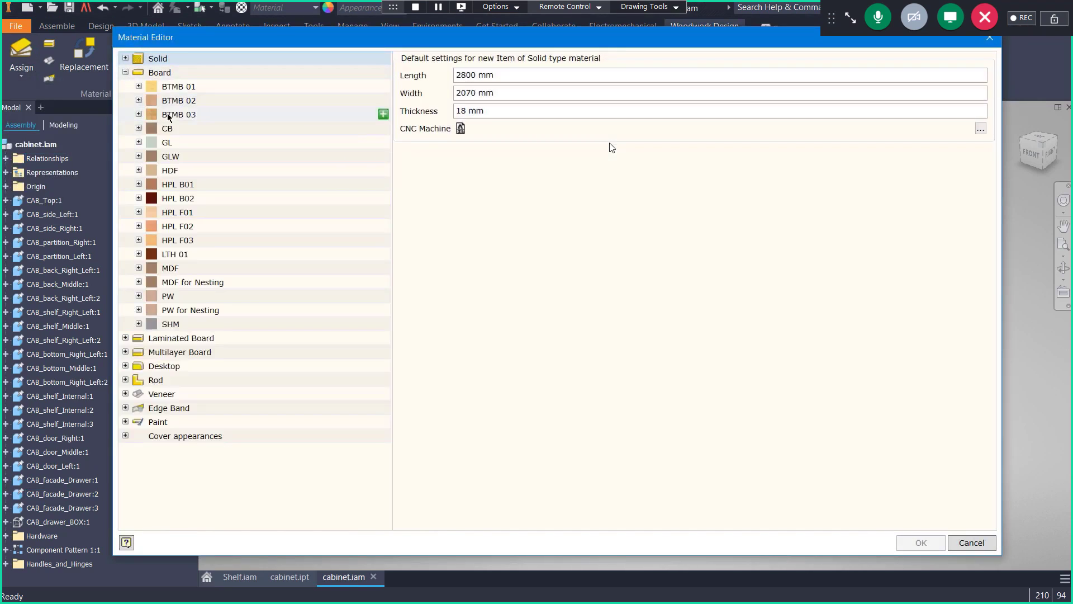
left_click(138, 115)
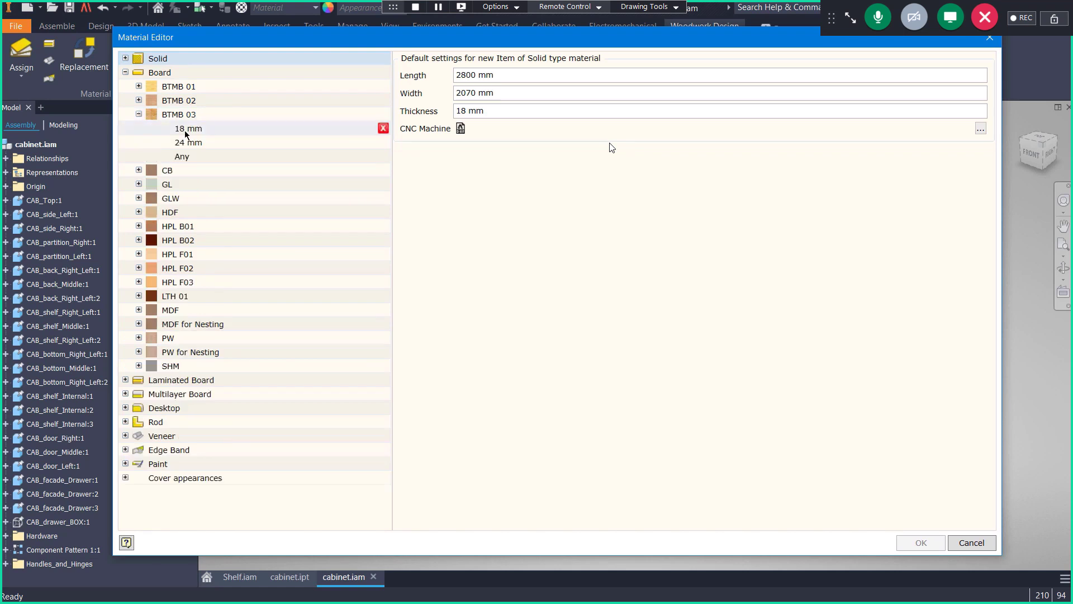
left_click(256, 142)
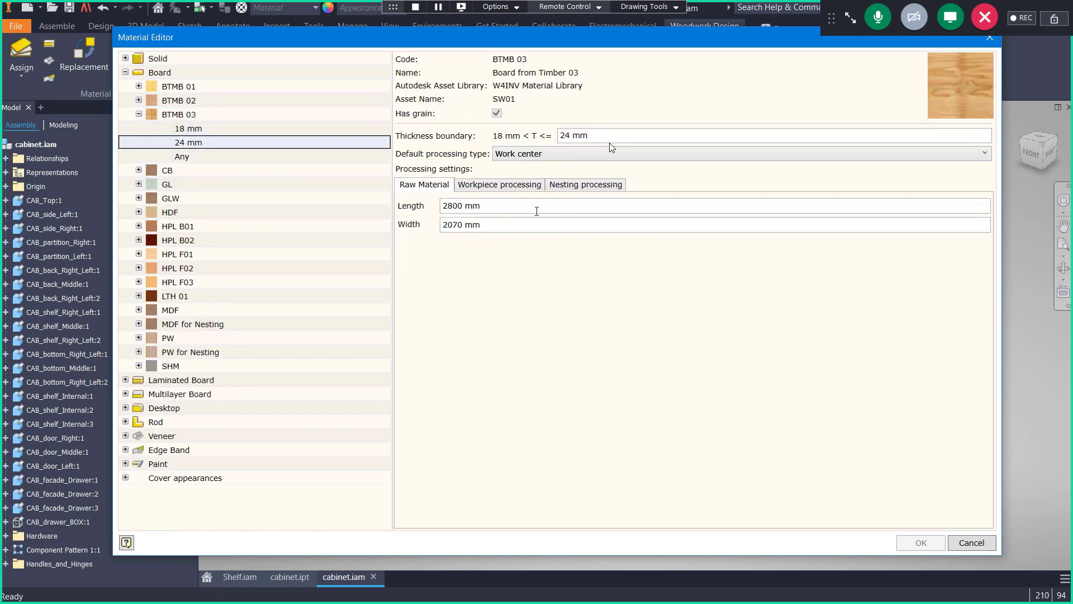
left_click(573, 190)
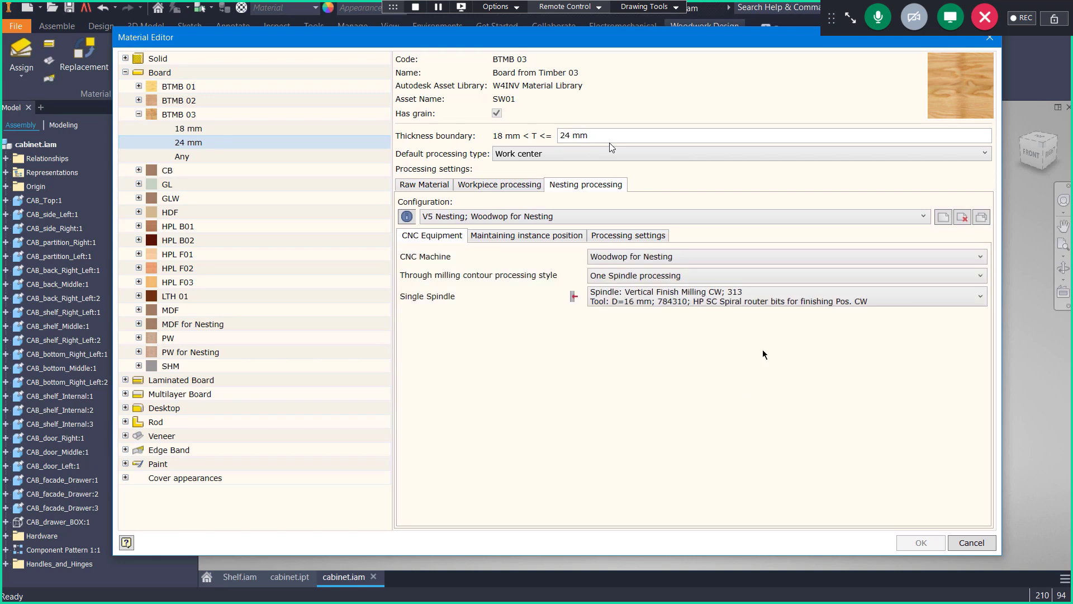
Copy the current nesting configuration under the name V5 Nesting; Woodwop for Nesting (24mm)
left_click(981, 220)
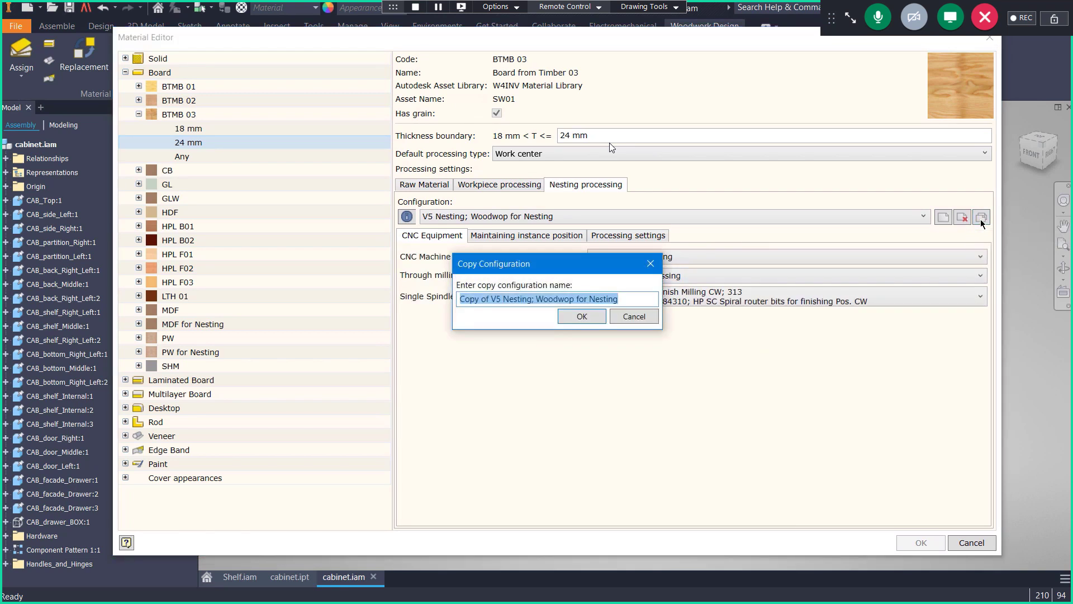
key("End")
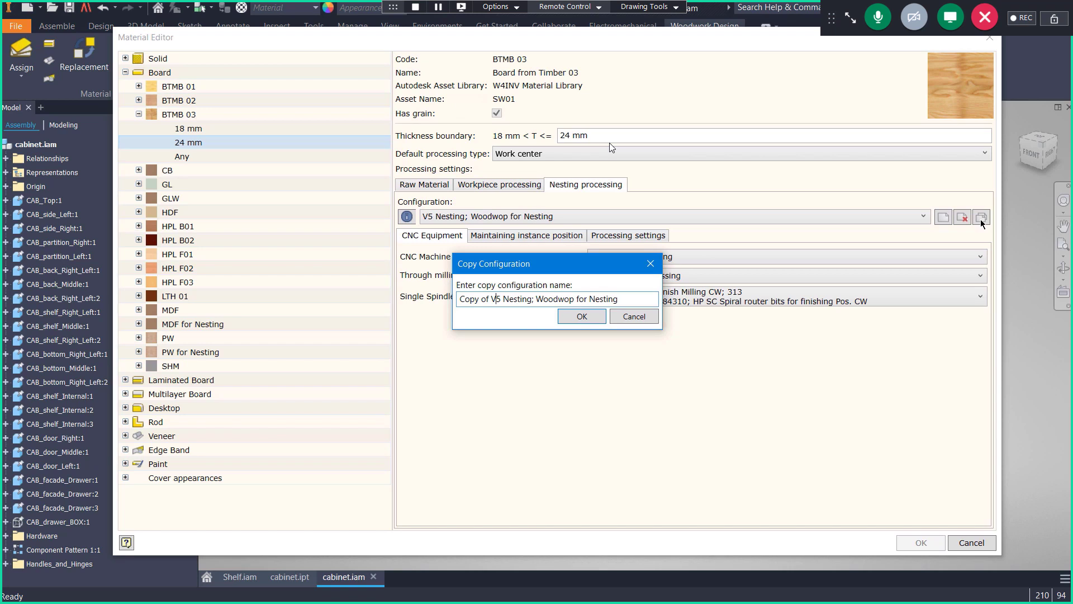
key("shift+Home")
key("Delete")
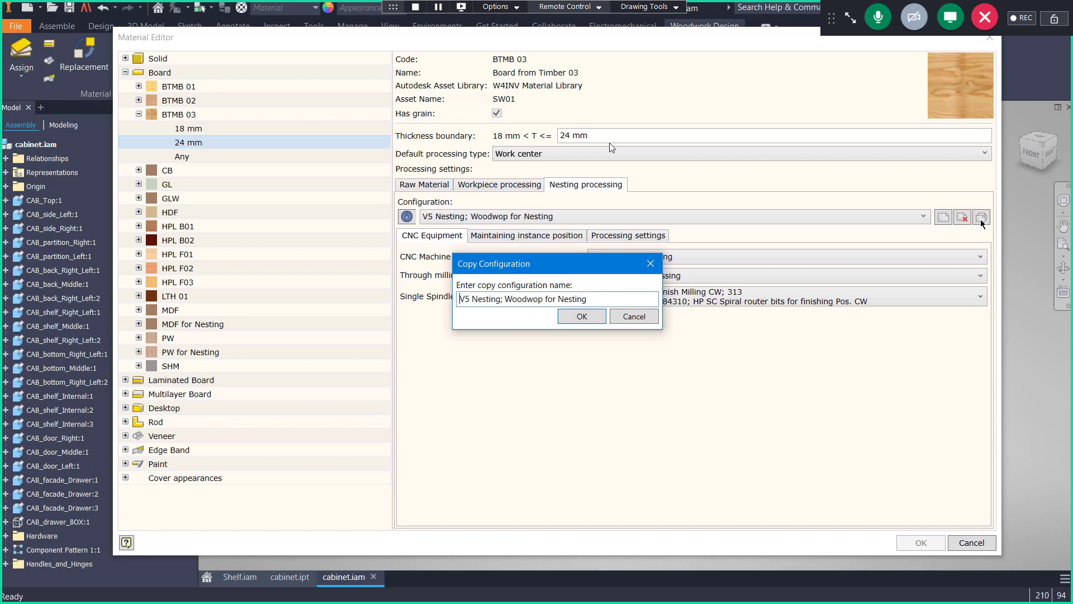
type("(24MM")
key("BackSpace")
key("BackSpace")
type("mm)")
left_click(591, 316)
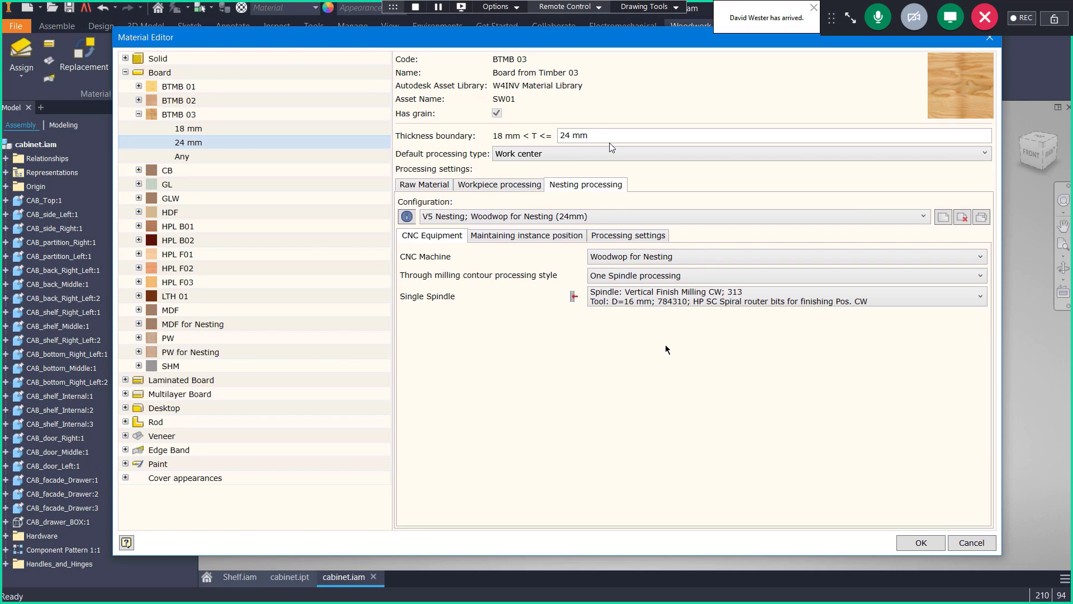
Set the copied configuration's single spindle to Rough Vertical Milling; 128 and save the material changes
left_click(719, 300)
left_click(685, 364)
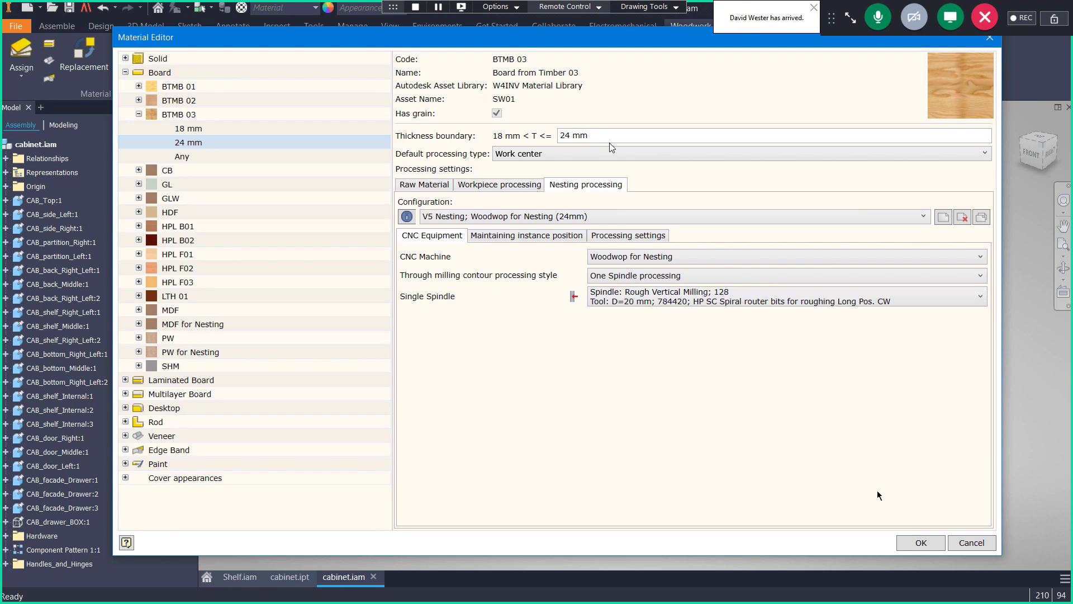
left_click(923, 541)
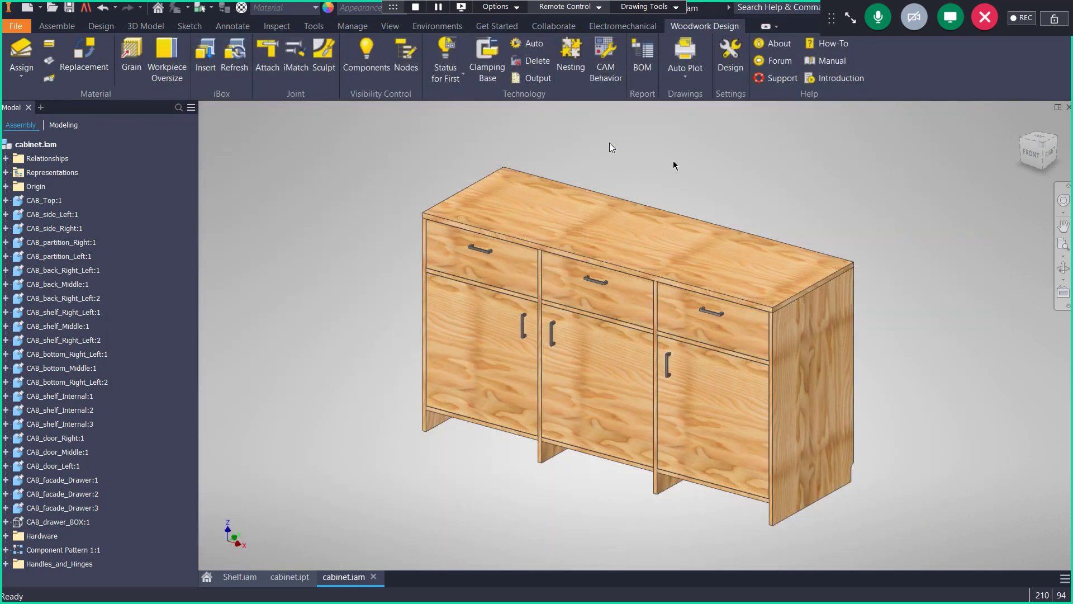
Recreate the CNC technology from scratch for the cabinet parts, using the nesting CNC equipment by material, and dismiss the report
left_click(526, 44)
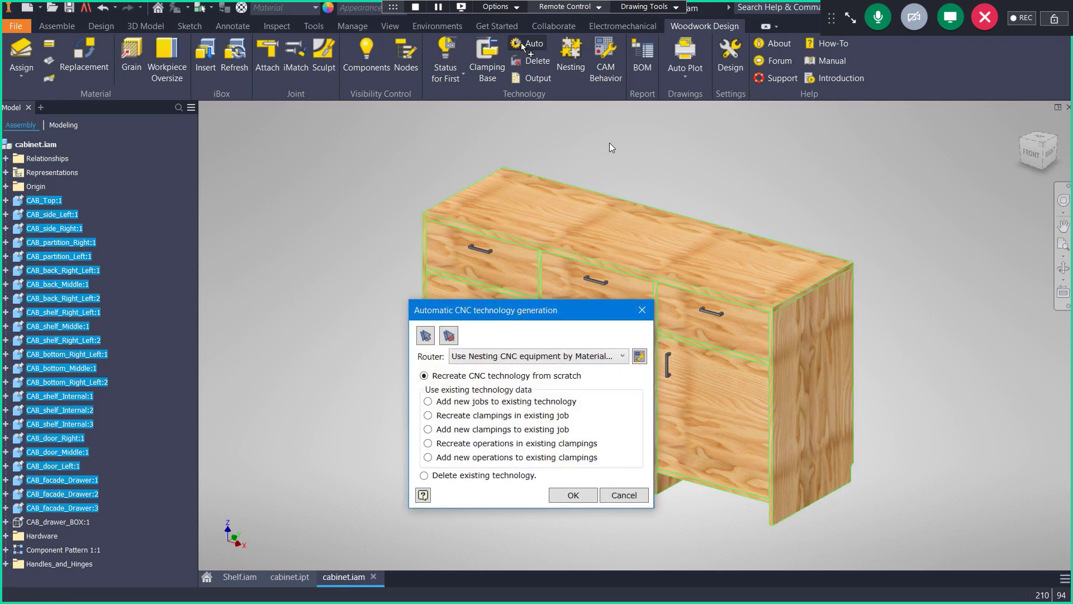
left_click(599, 360)
scroll(592, 403, "up", 1)
left_click(591, 391)
left_click(571, 495)
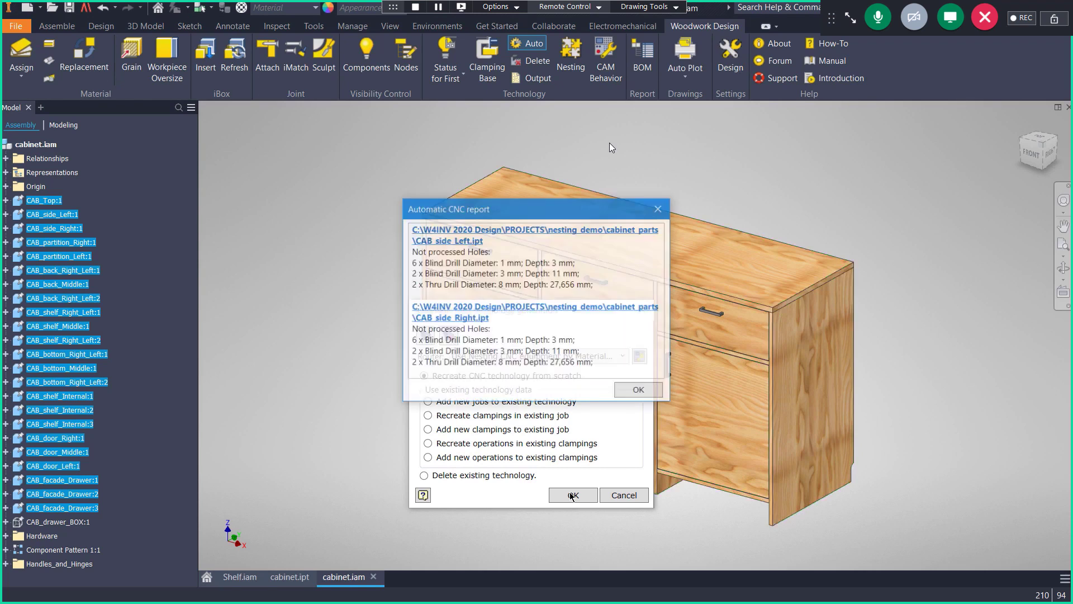
left_click(631, 391)
left_click(562, 330)
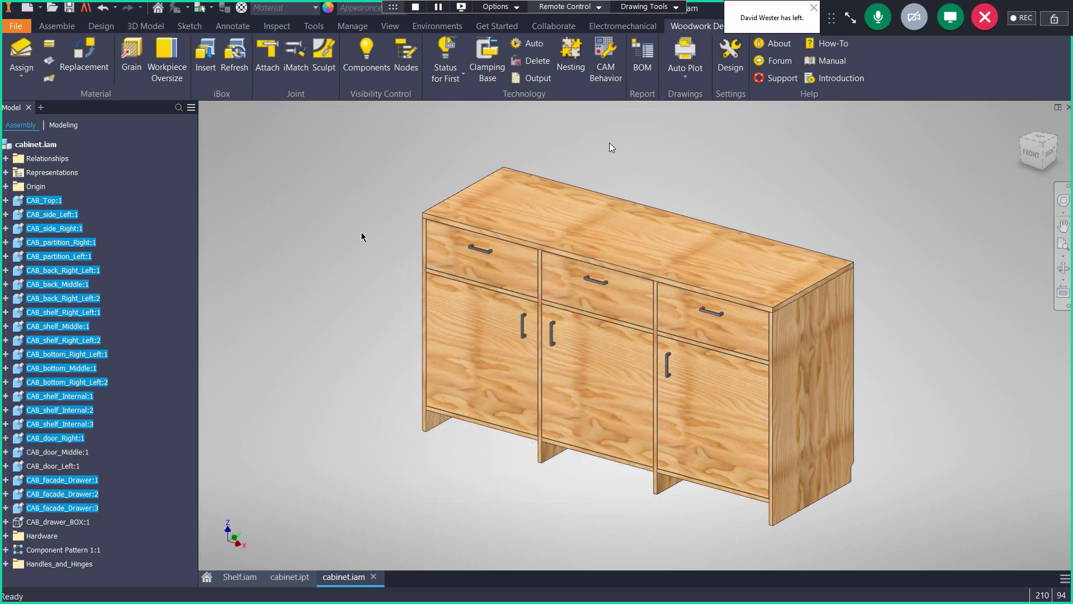
Generate the nesting for all cabinet parts and dismiss the save reminder
left_click(571, 52)
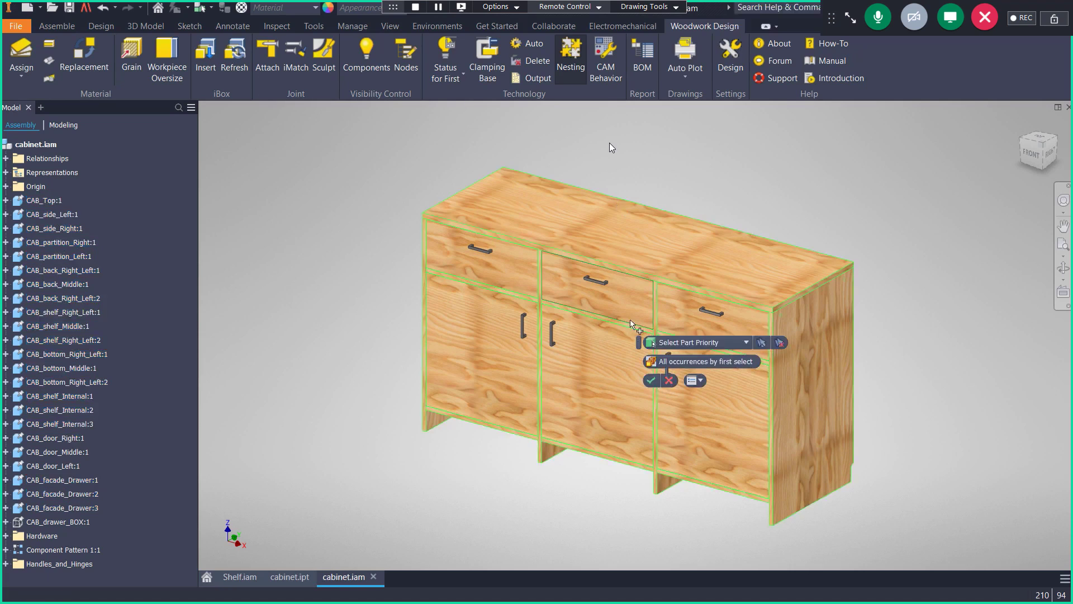
left_click(651, 381)
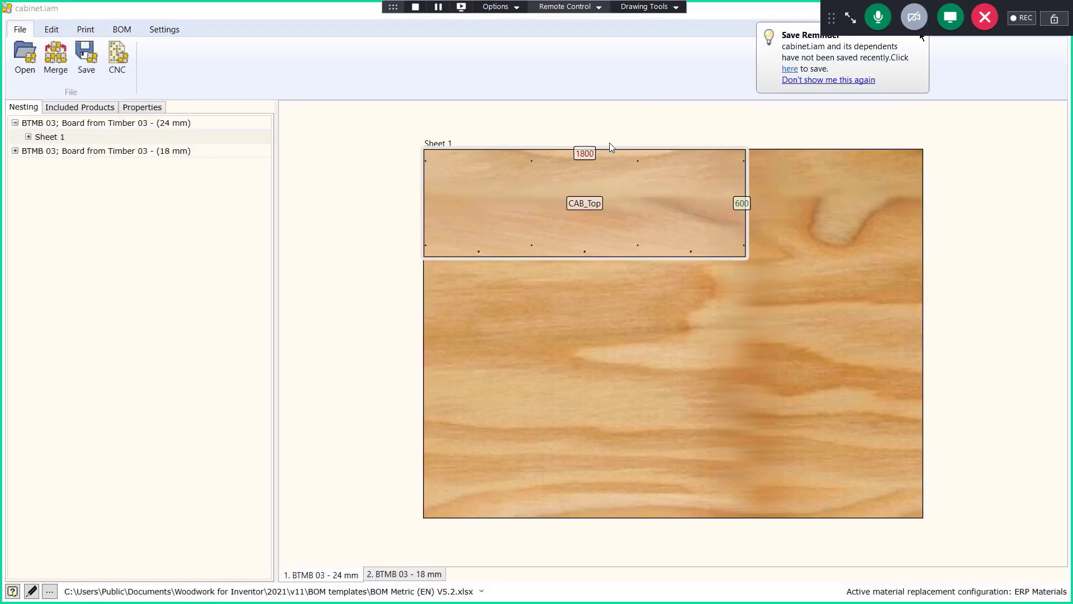
left_click(921, 33)
Examine CAB_Top's nesting entry, included products and properties on the 24 mm board, and the sheet layout of the 18 mm board
left_click(451, 210)
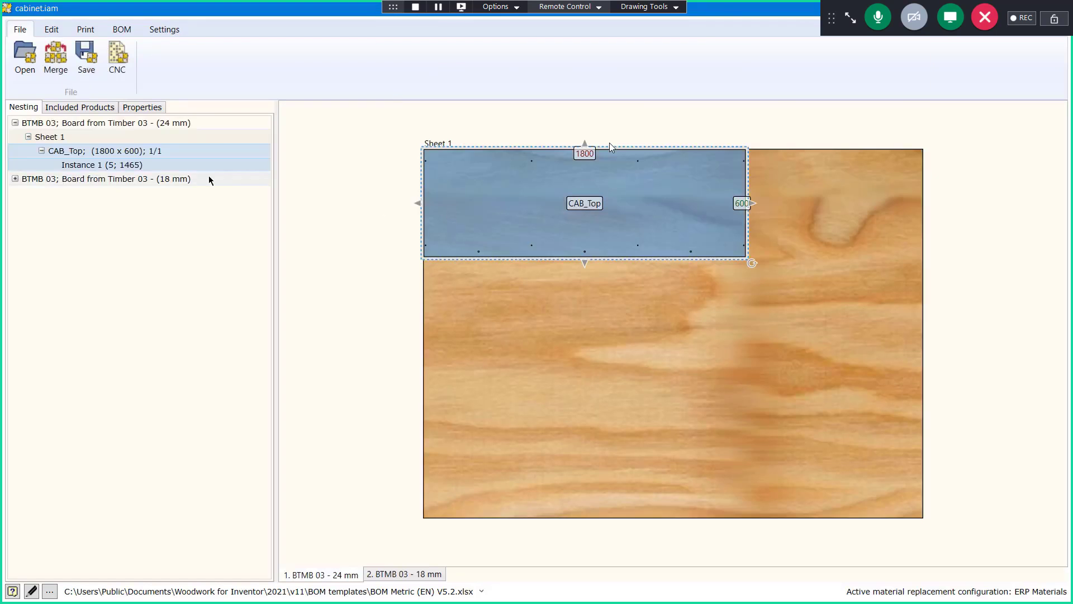
left_click(76, 107)
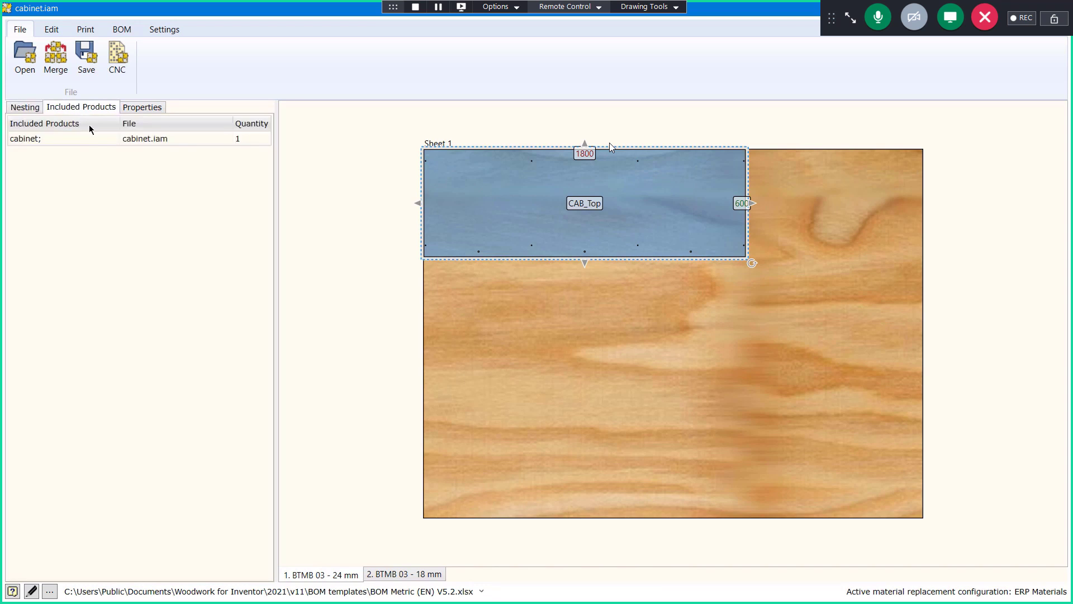
left_click(146, 108)
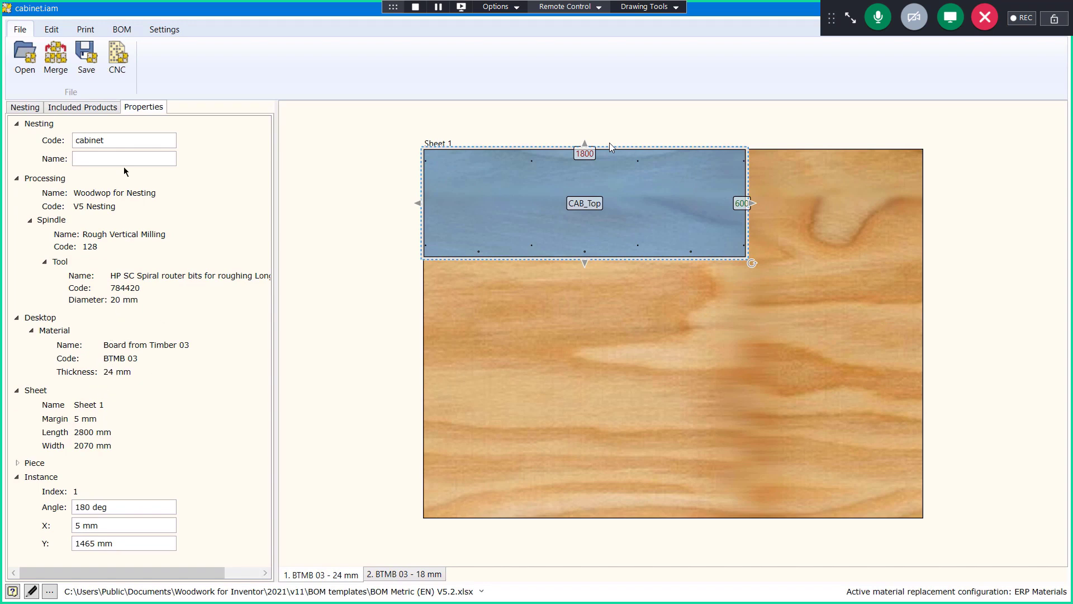
left_click(35, 110)
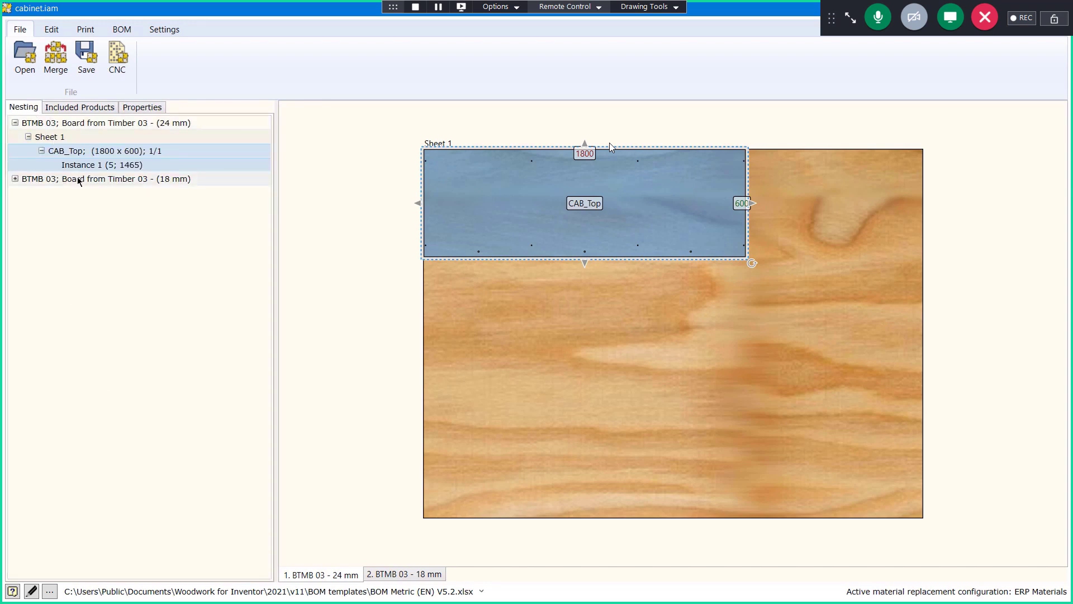
left_click(58, 179)
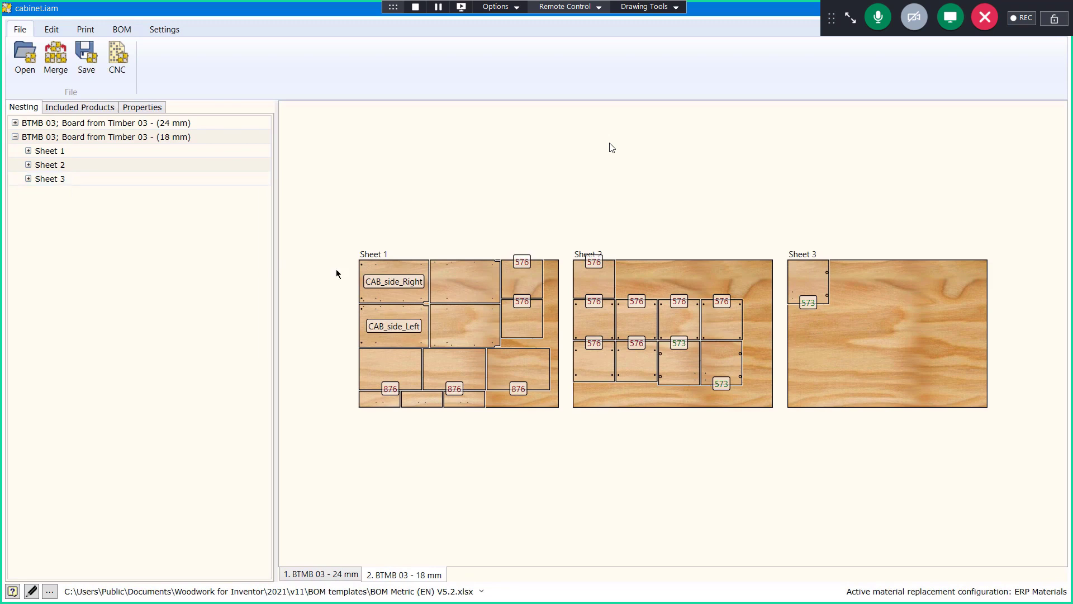
scroll(435, 298, "up", 3)
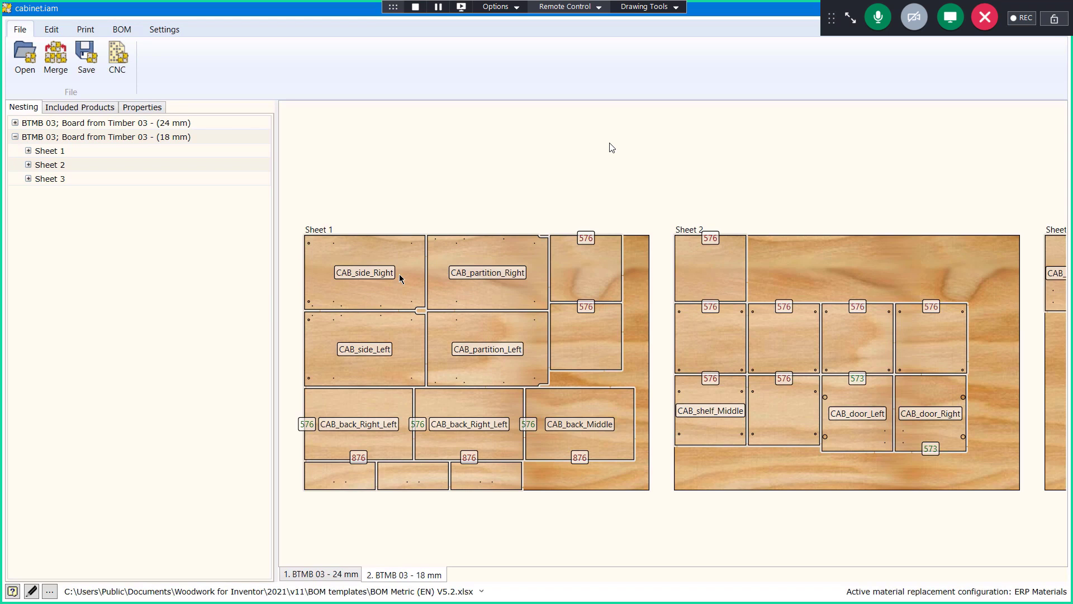
key("Right")
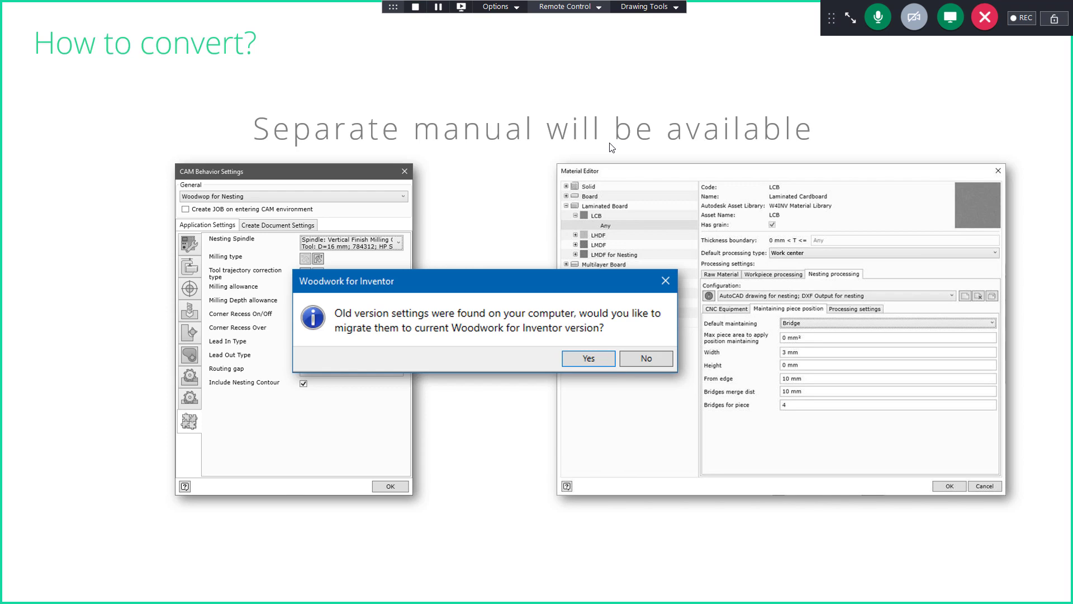
key("Right")
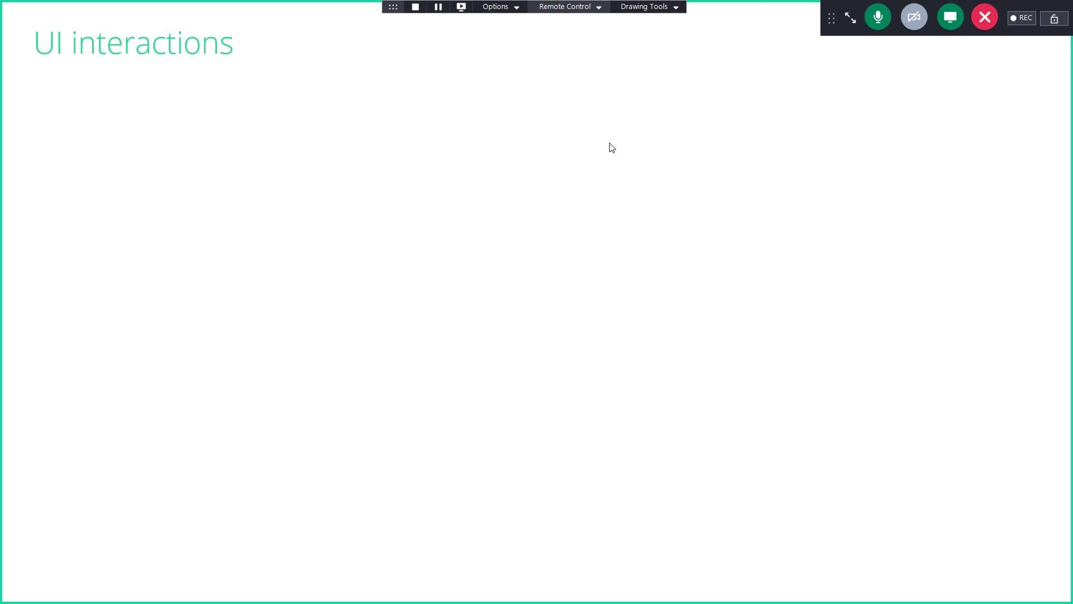
key("Right")
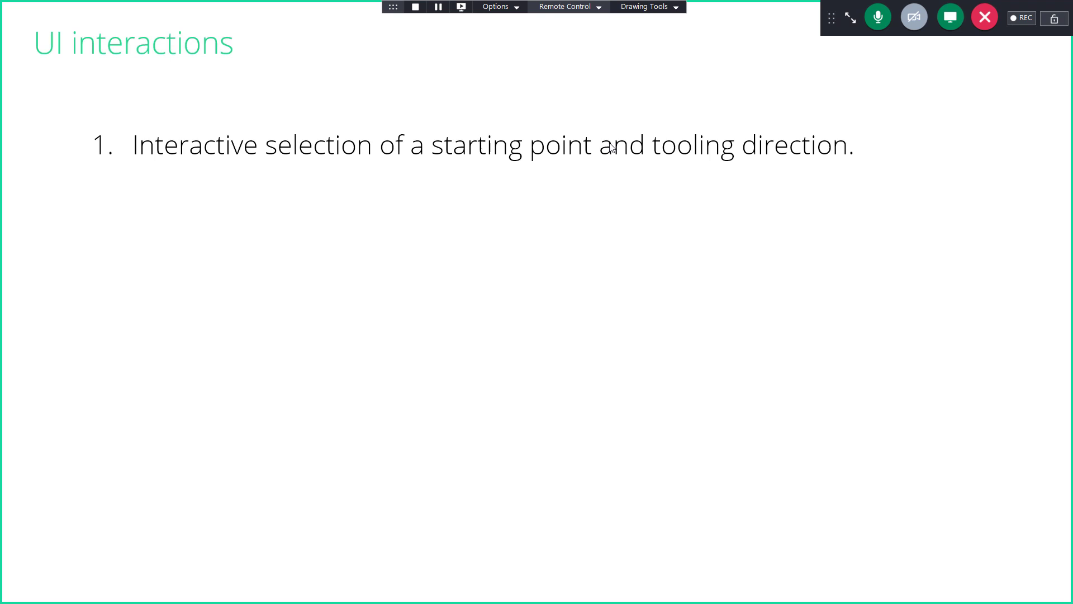
key("Right")
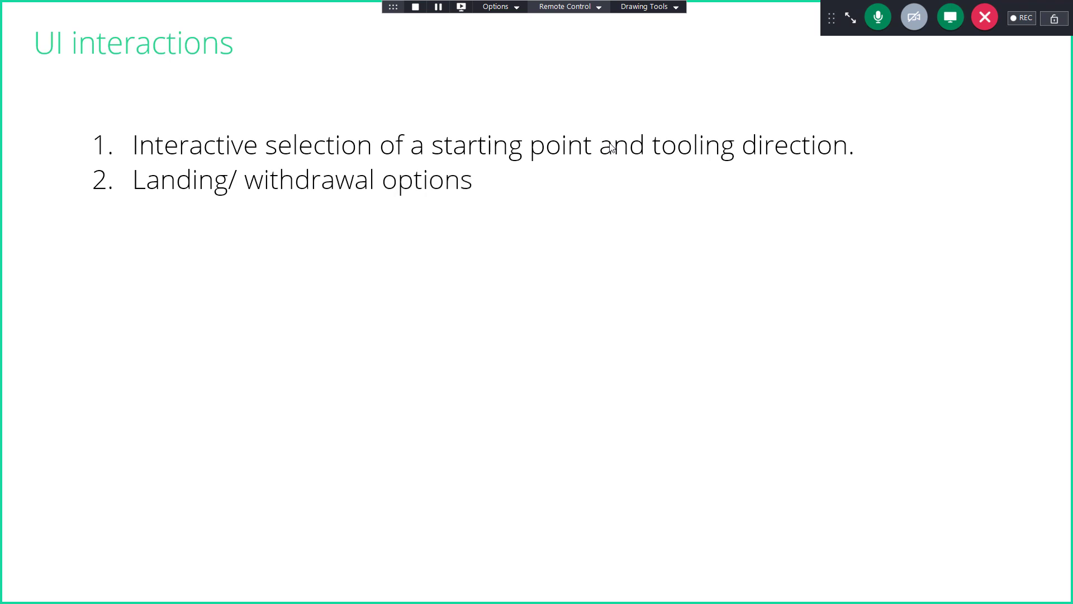
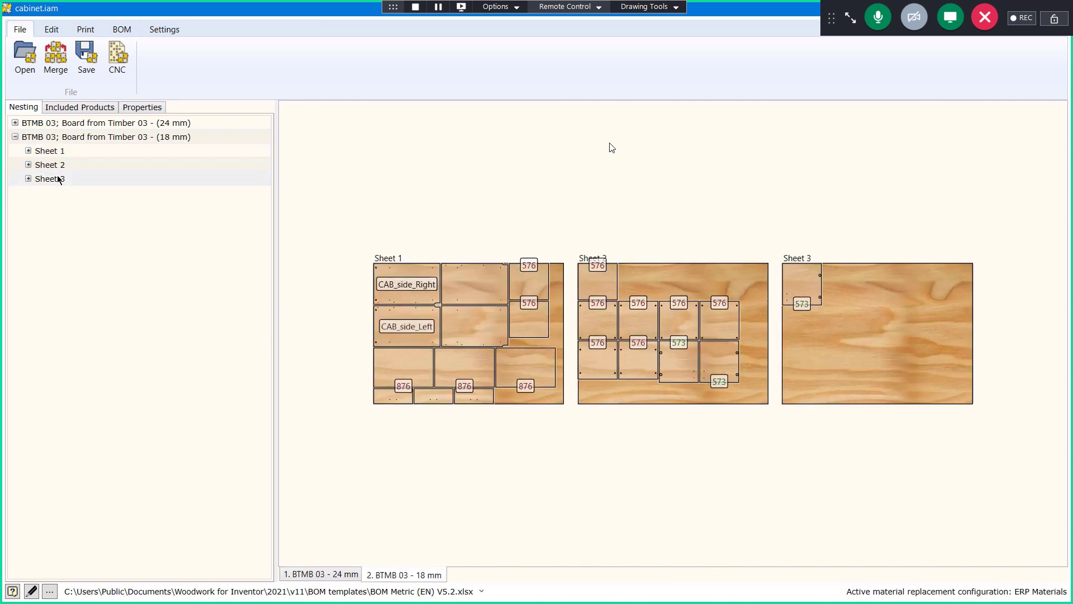
Examine CAB_side_Right's included products and nesting properties, and the part layout across the three 18 mm sheets
scroll(435, 295, "up", 2)
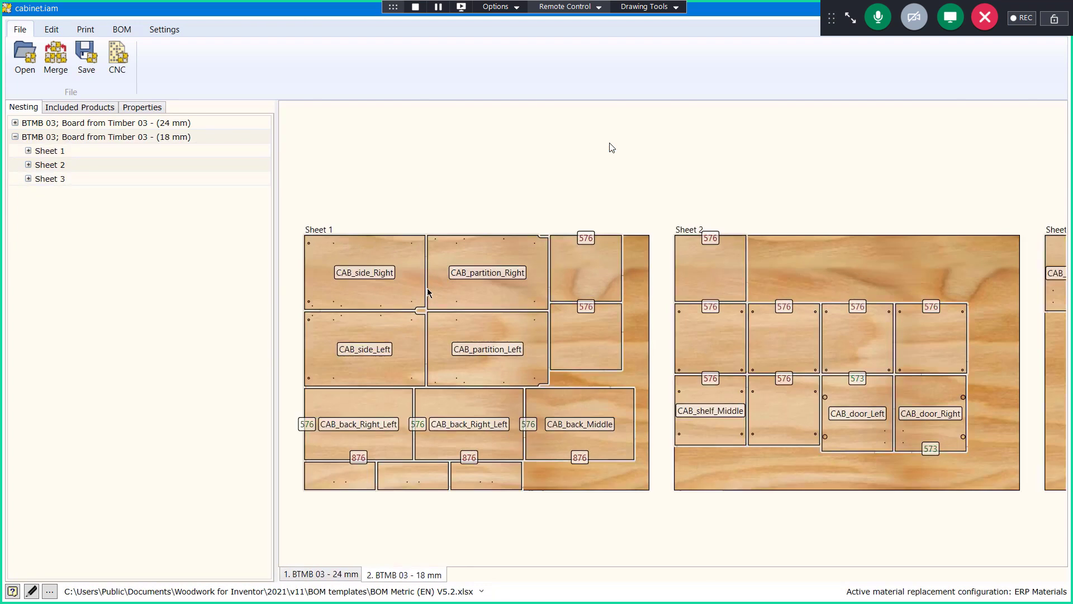
left_click(406, 293)
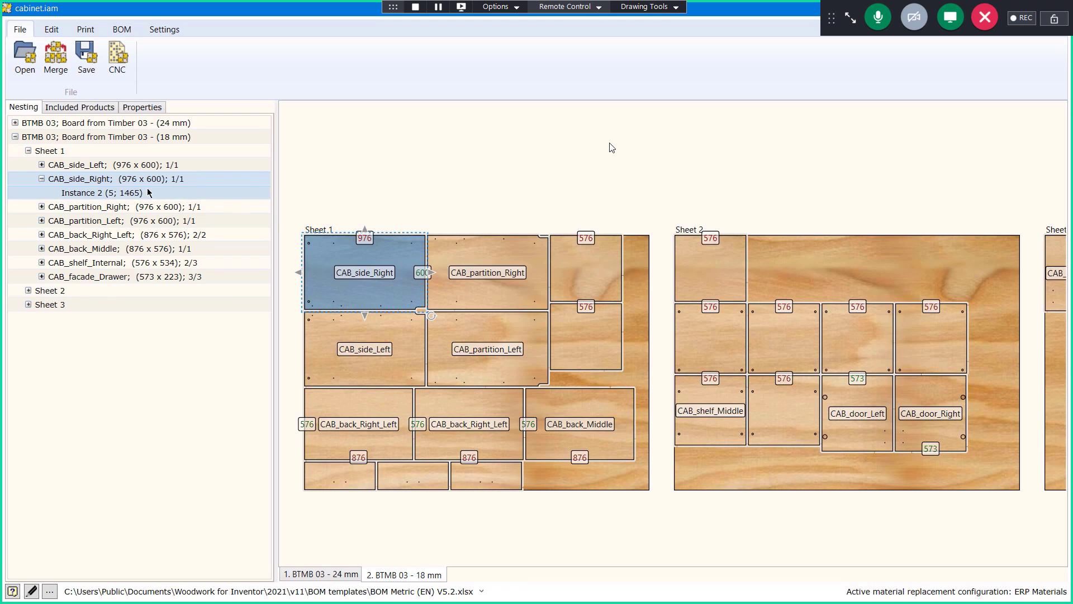
left_click(100, 107)
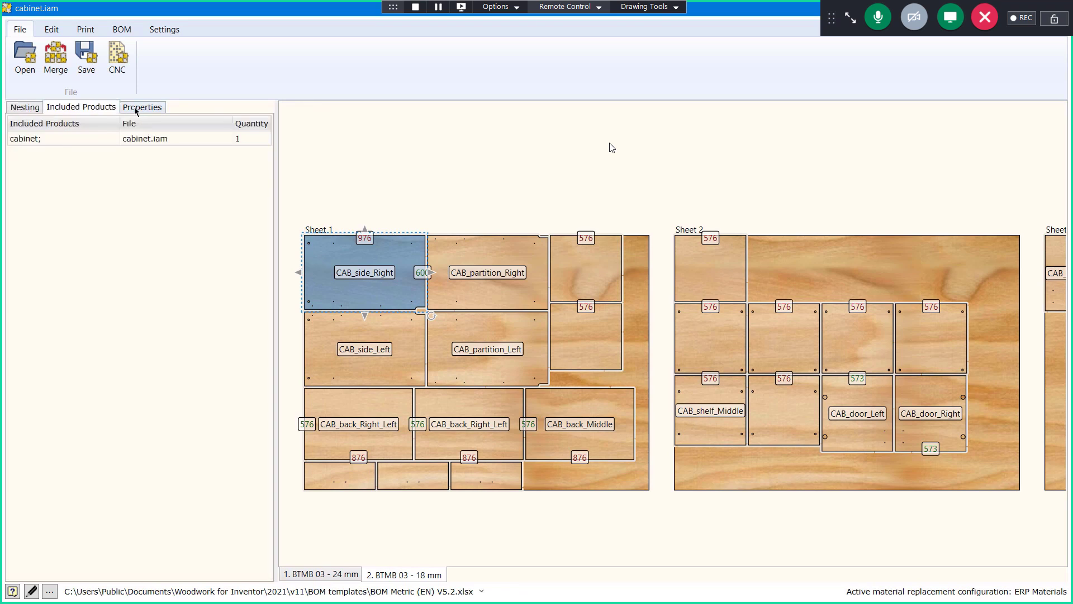
left_click(136, 108)
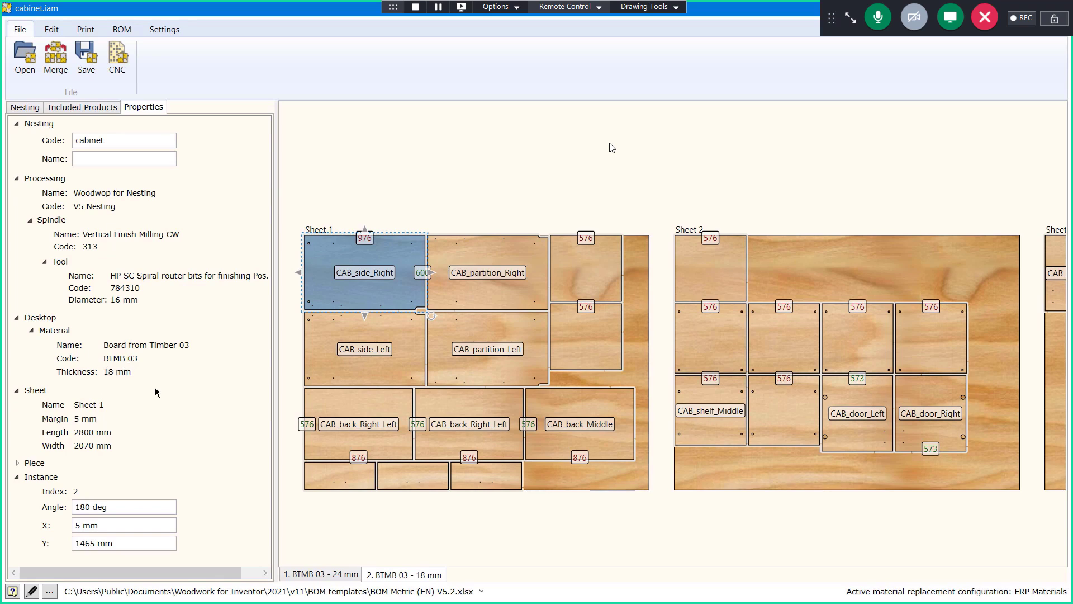
left_click(25, 107)
scroll(471, 281, "up", 1)
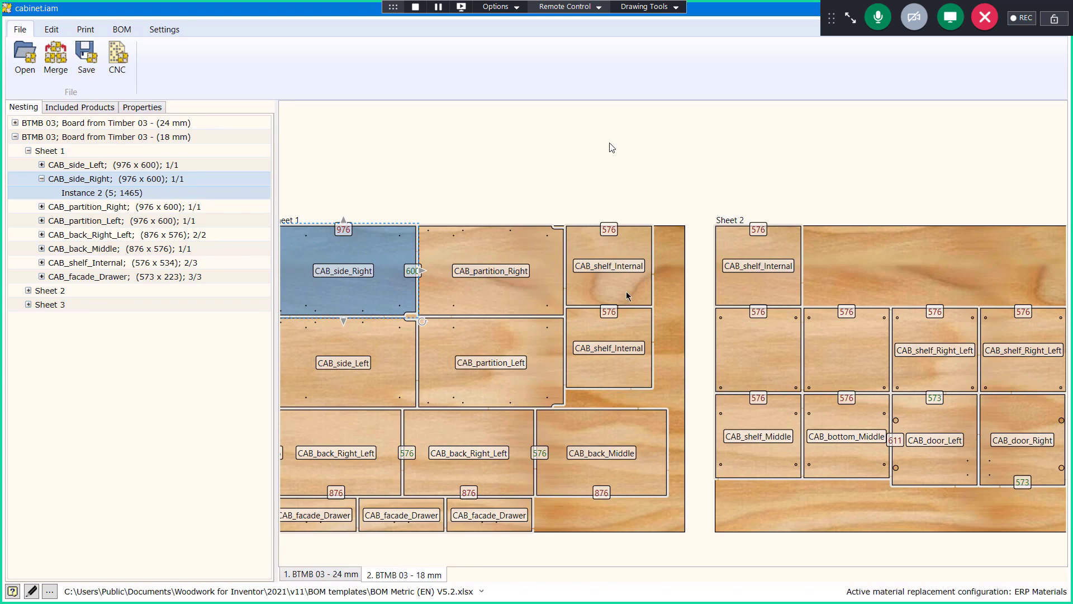
middle_click_drag(879, 334, 473, 330)
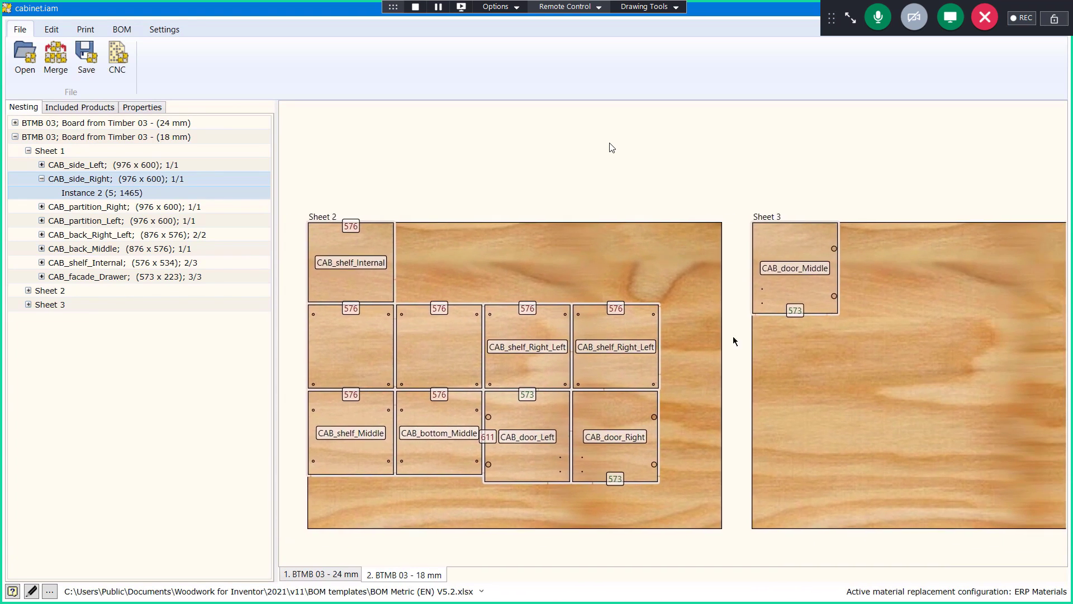
middle_click_drag(747, 333, 1023, 285)
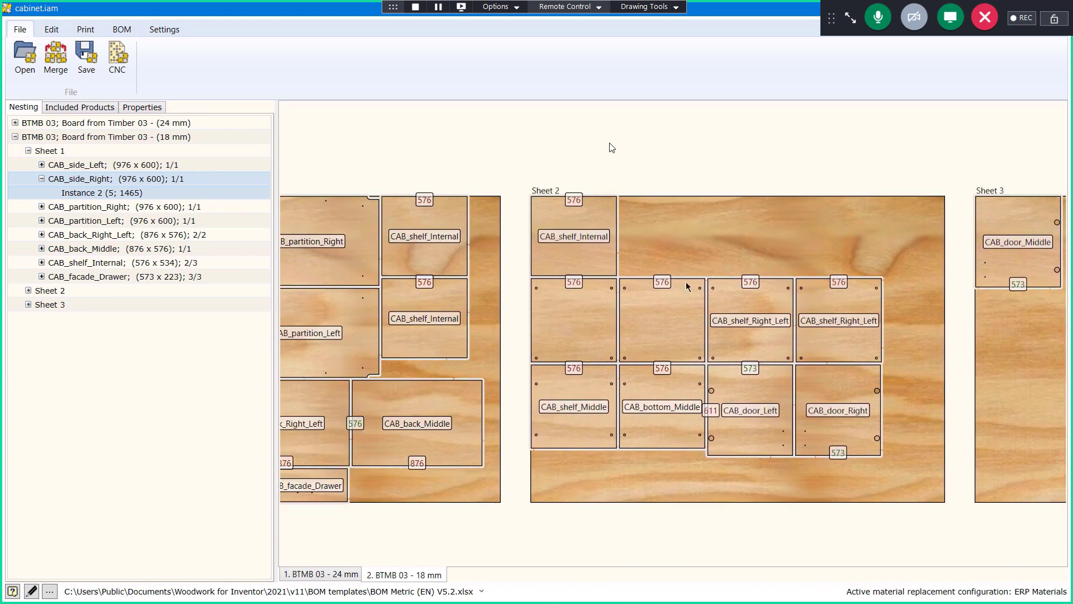
Close the nesting layout and open the Material Editor at the BTMB 03 board's thickness entries
middle_click_drag(587, 283, 870, 297)
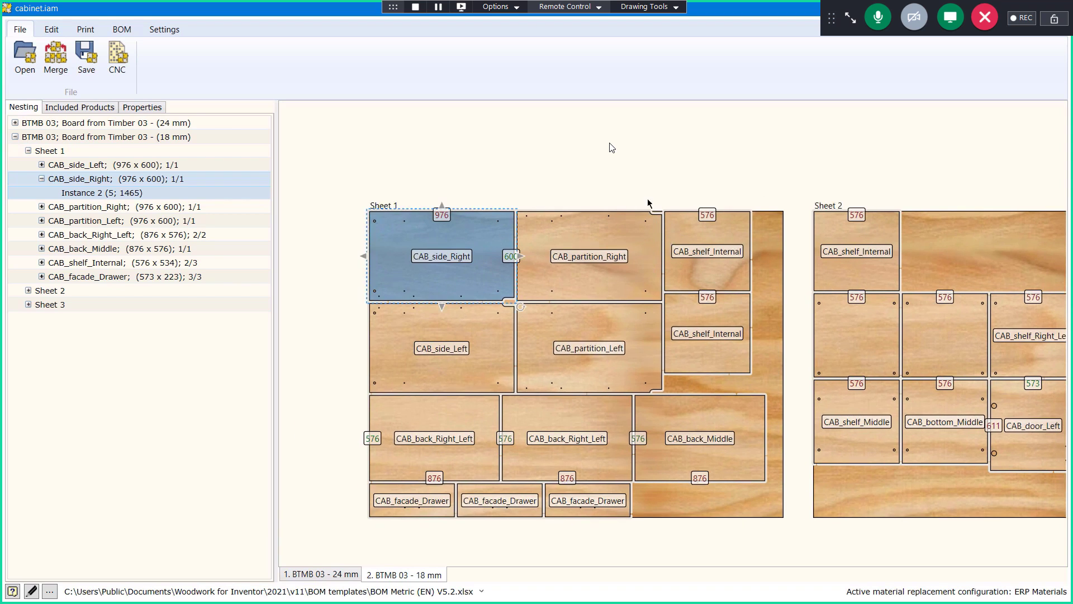
left_click(1058, 8)
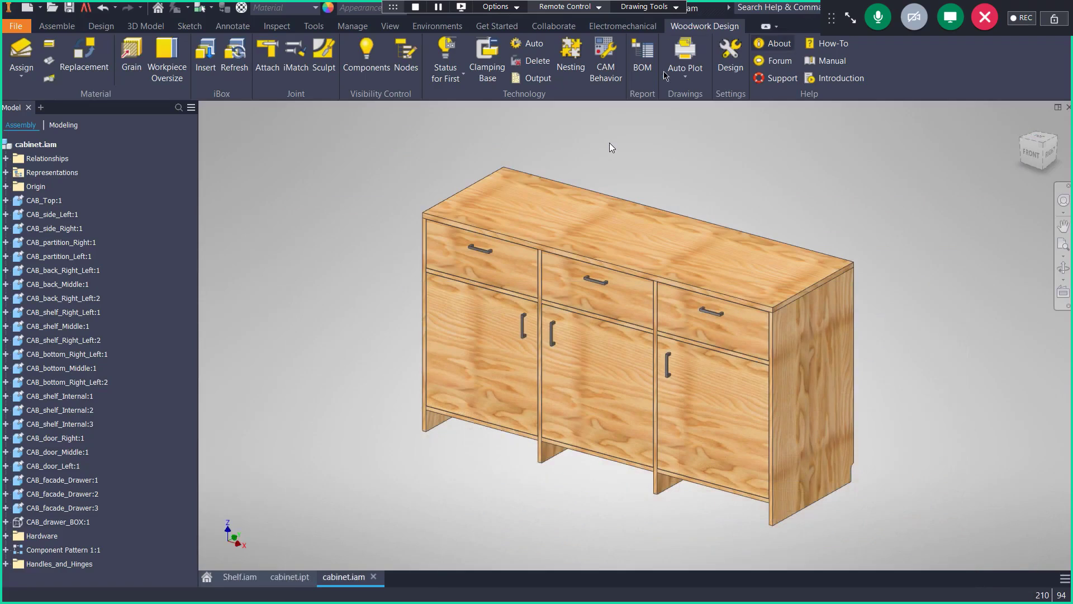
left_click(38, 69)
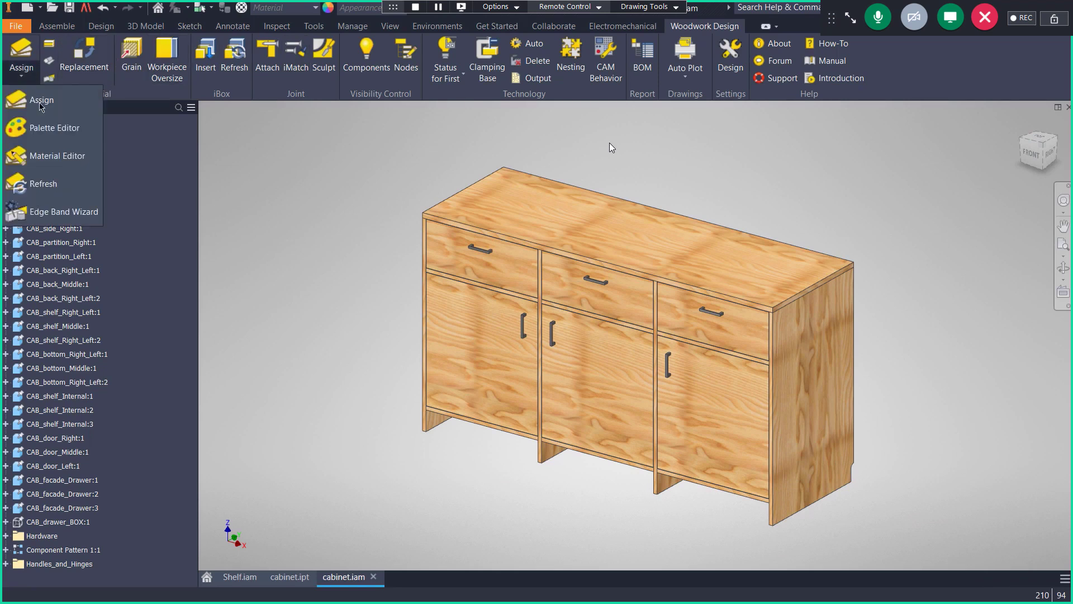
left_click(50, 151)
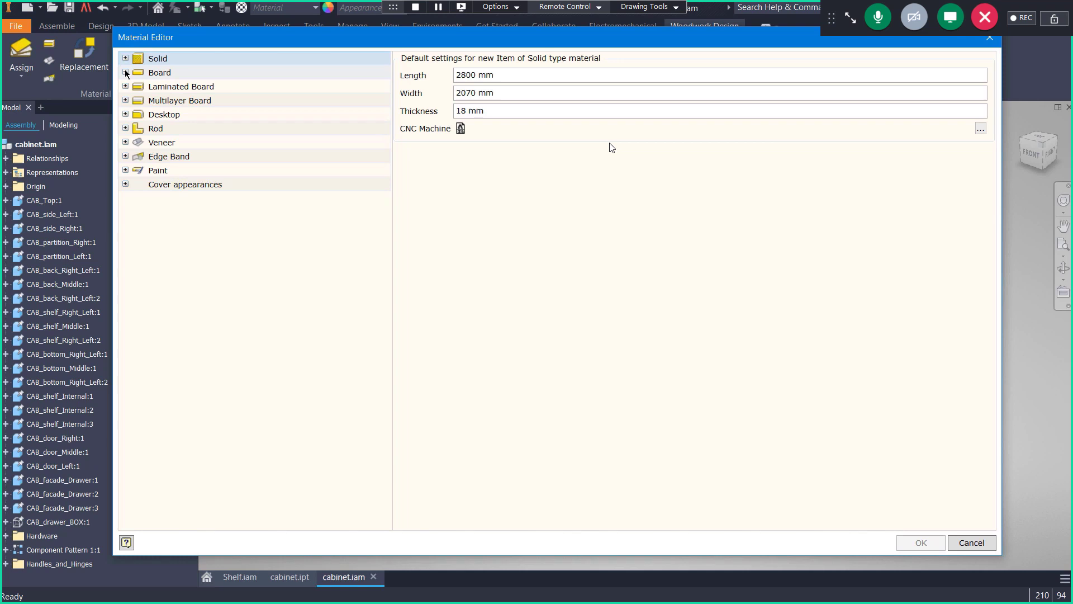
left_click(125, 72)
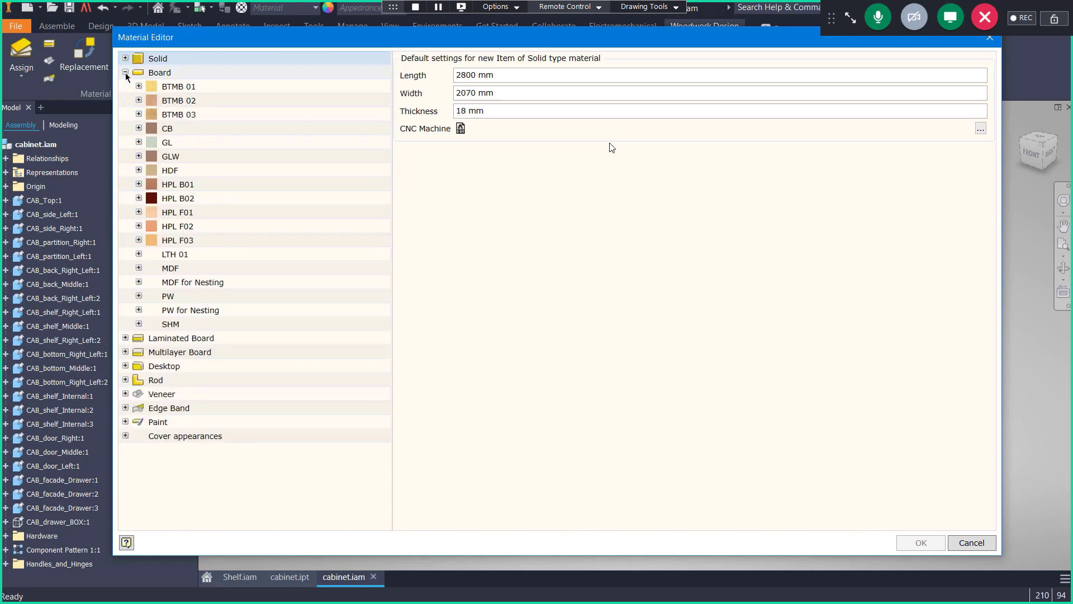
left_click(139, 114)
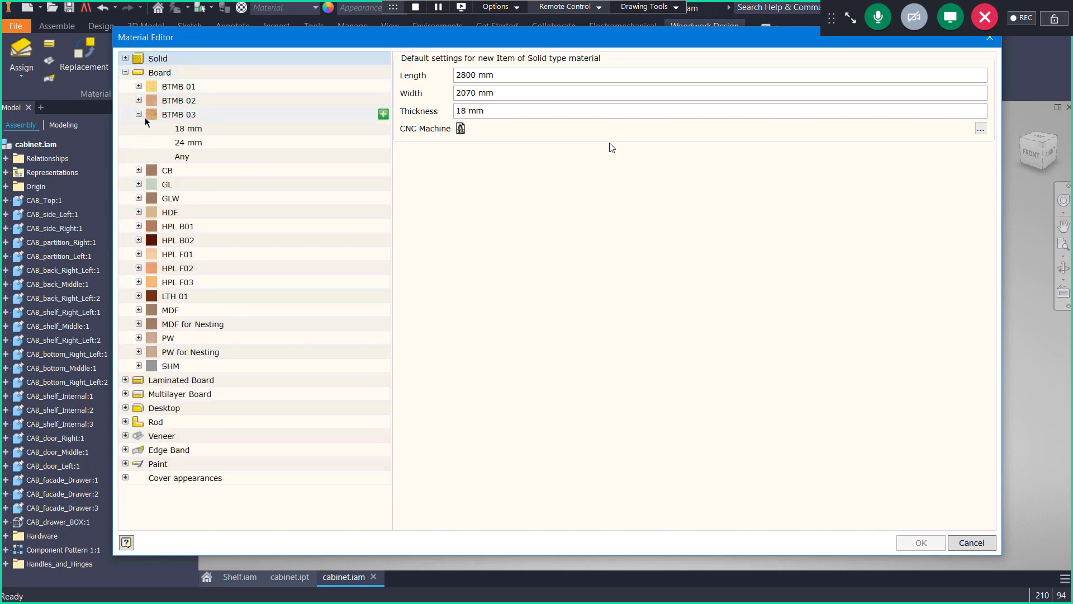
Check which material thickness boundaries use the nesting configuration assigned to BTMB 03's 24 mm entry
left_click(212, 144)
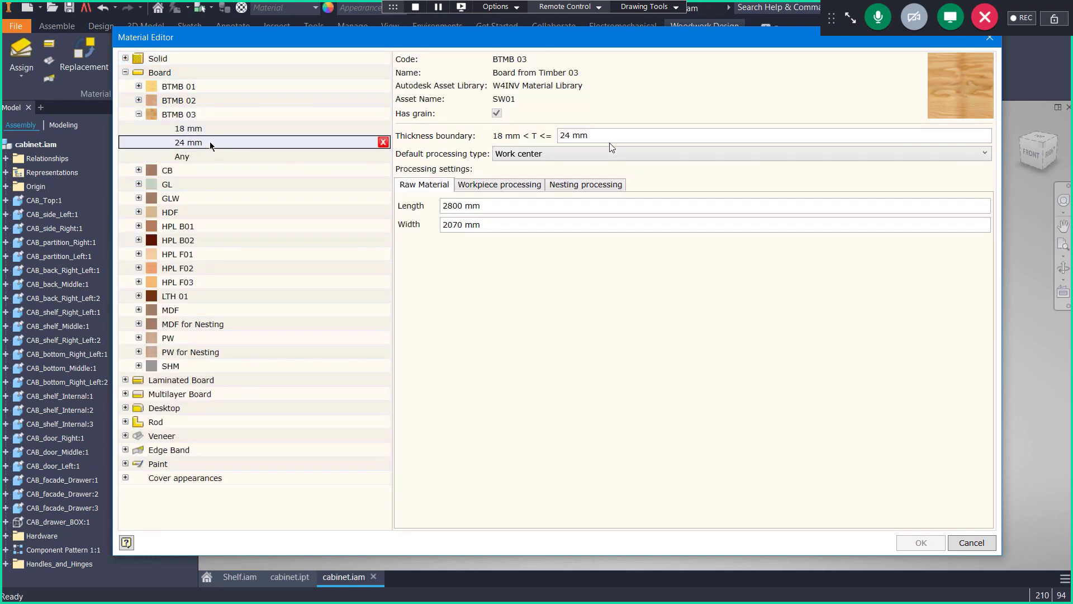
left_click(559, 189)
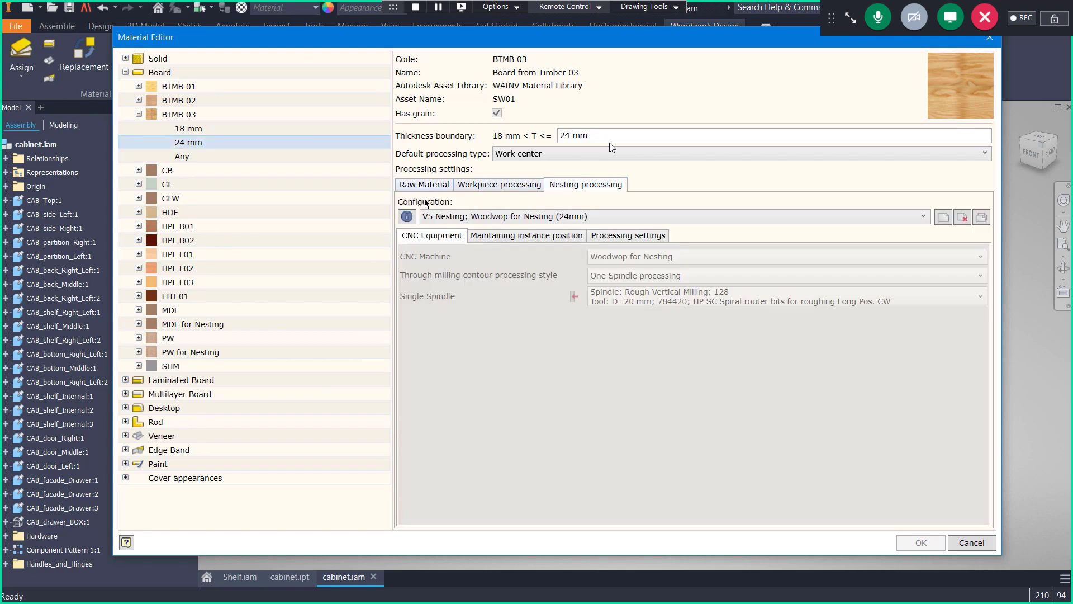
left_click(407, 216)
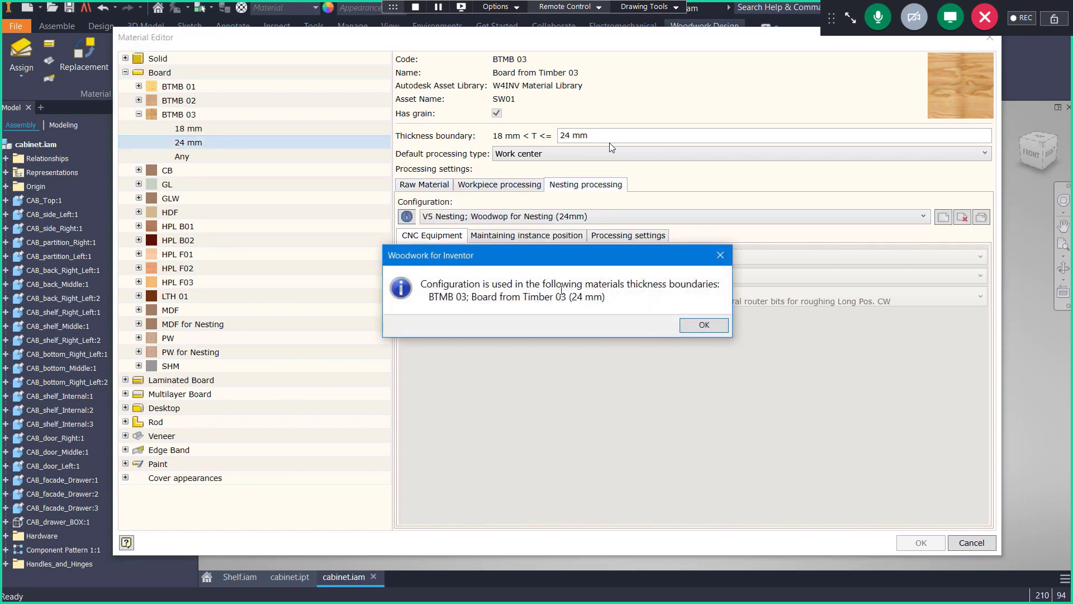
left_click(703, 326)
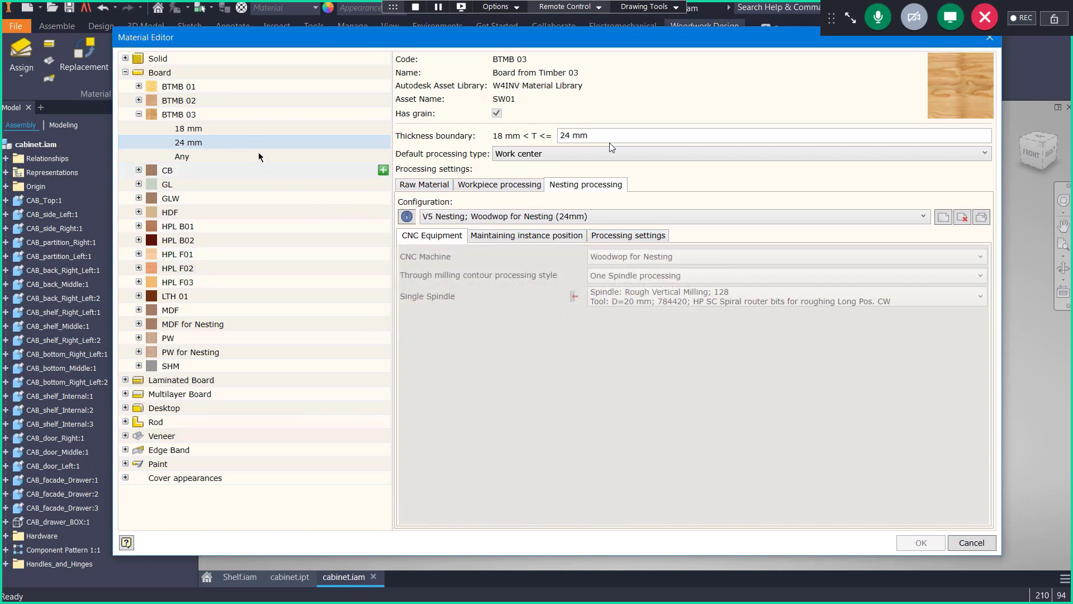
Check which material thickness boundaries use the nesting configuration assigned to BTMB 03's 18 mm entry
left_click(243, 130)
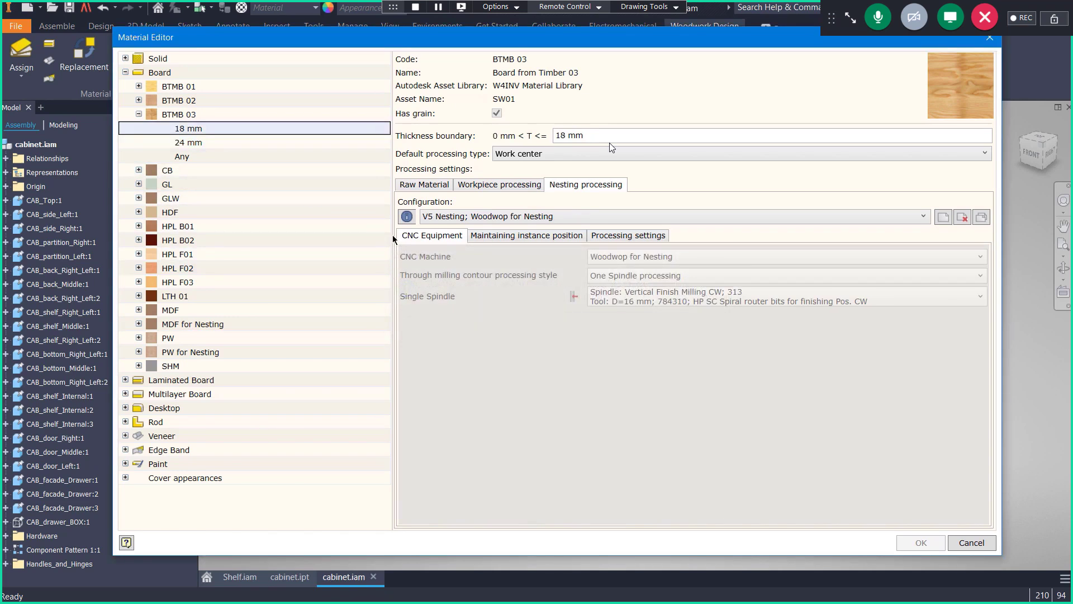
left_click(406, 216)
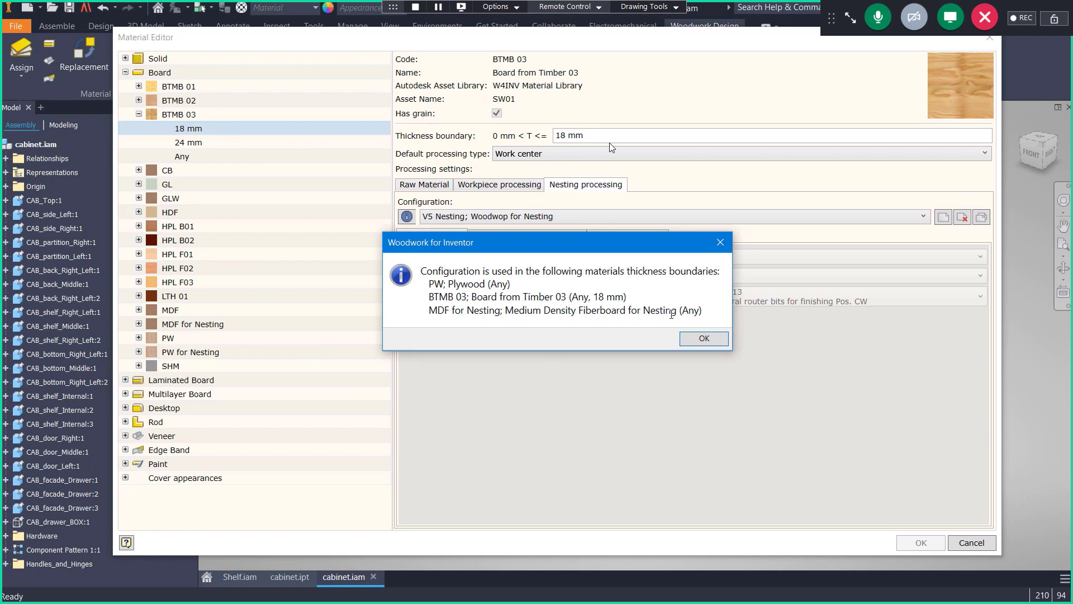
left_click(704, 339)
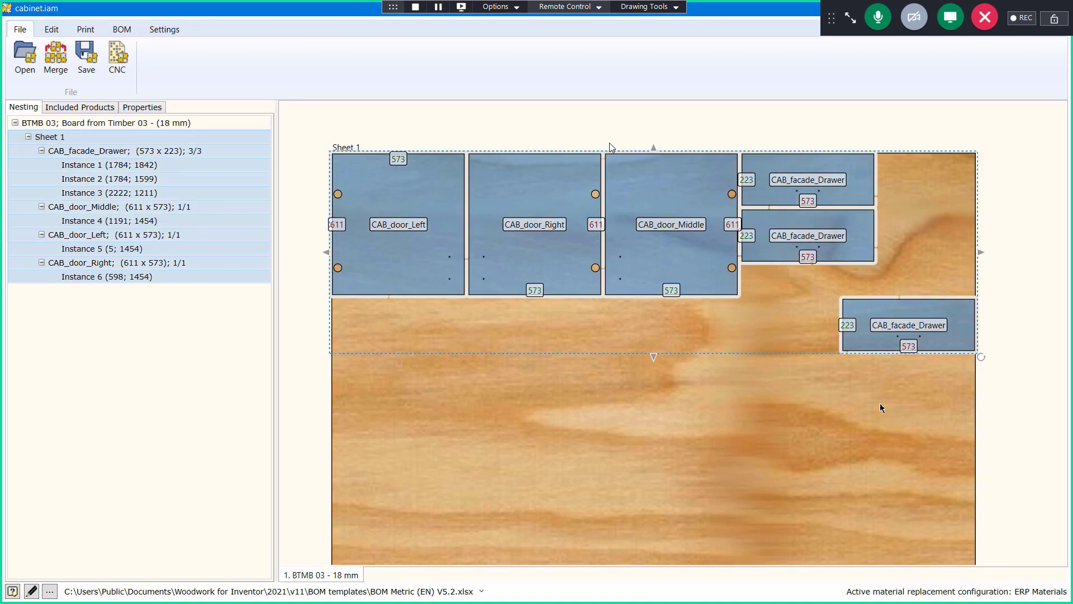
Flip over Sheet 1 of the 18 mm BTMB 03 board holding the doors and drawer facades
left_click(53, 30)
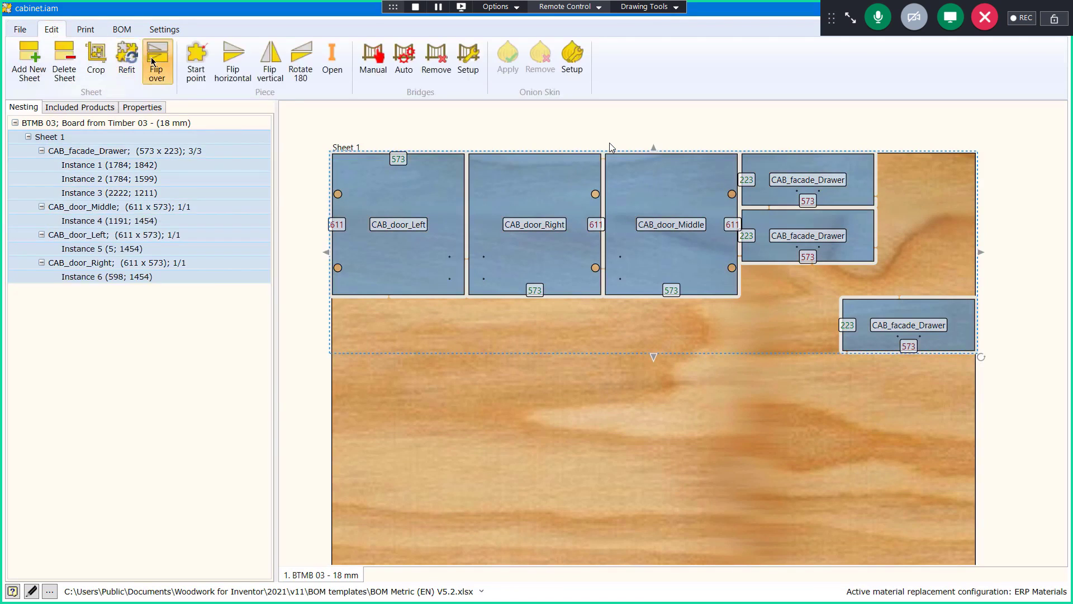
left_click(168, 70)
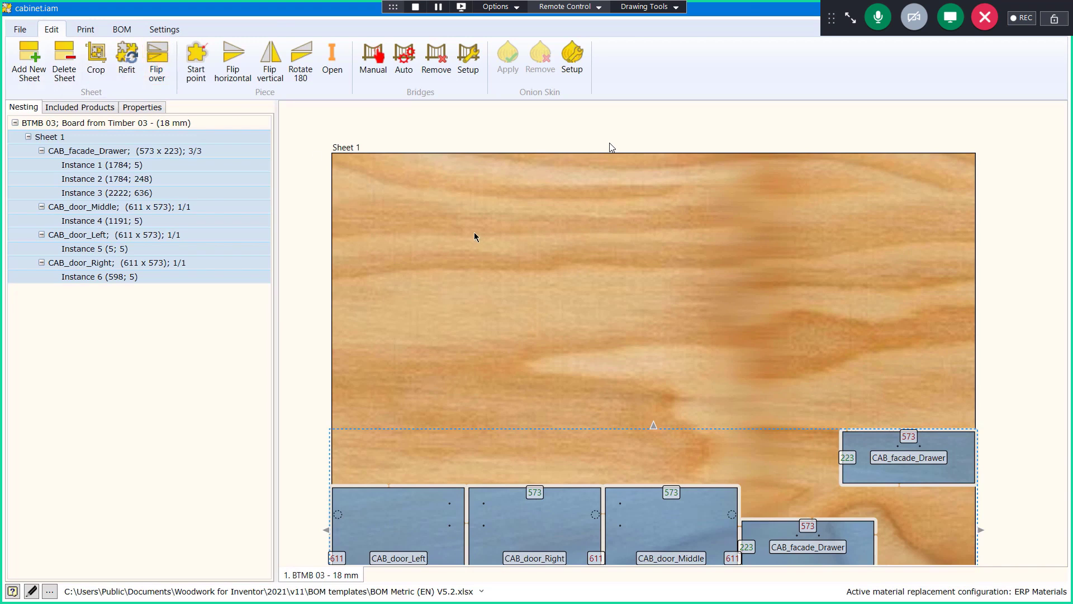
scroll(474, 233, "down", 1)
middle_click_drag(594, 300, 598, 281)
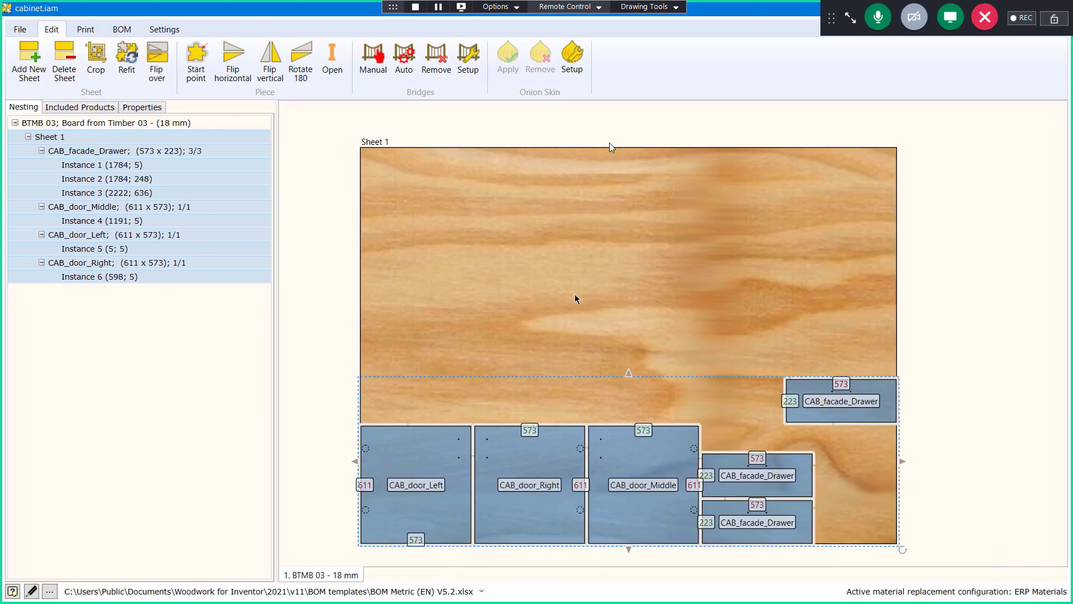
Move the three CAB_facade_Drawer pieces into a row along the sheet's upper edge, starting from its upper-left corner
left_click(889, 457)
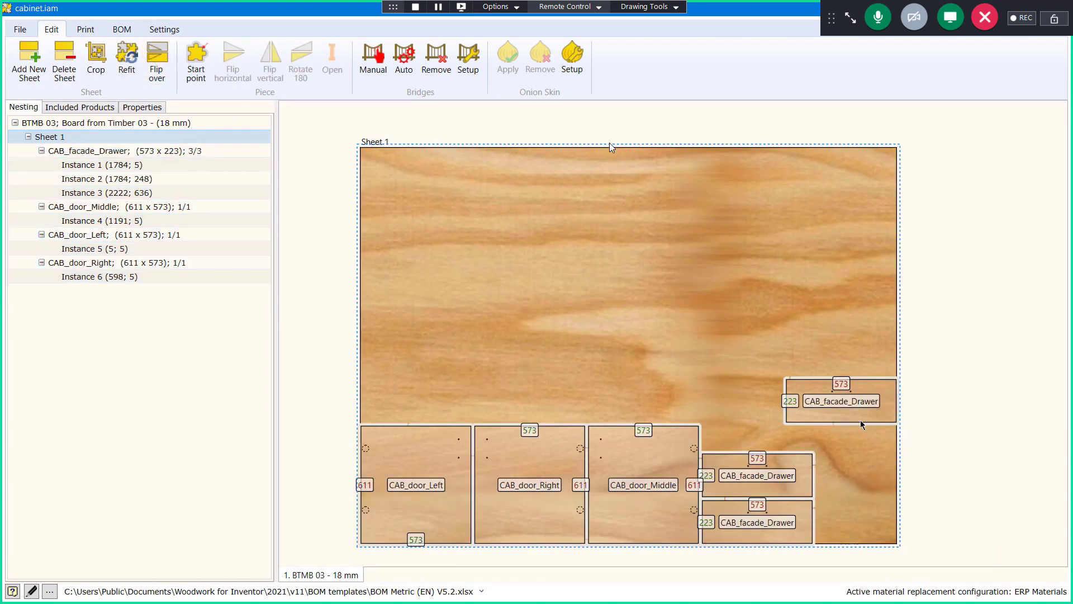
left_click(862, 400)
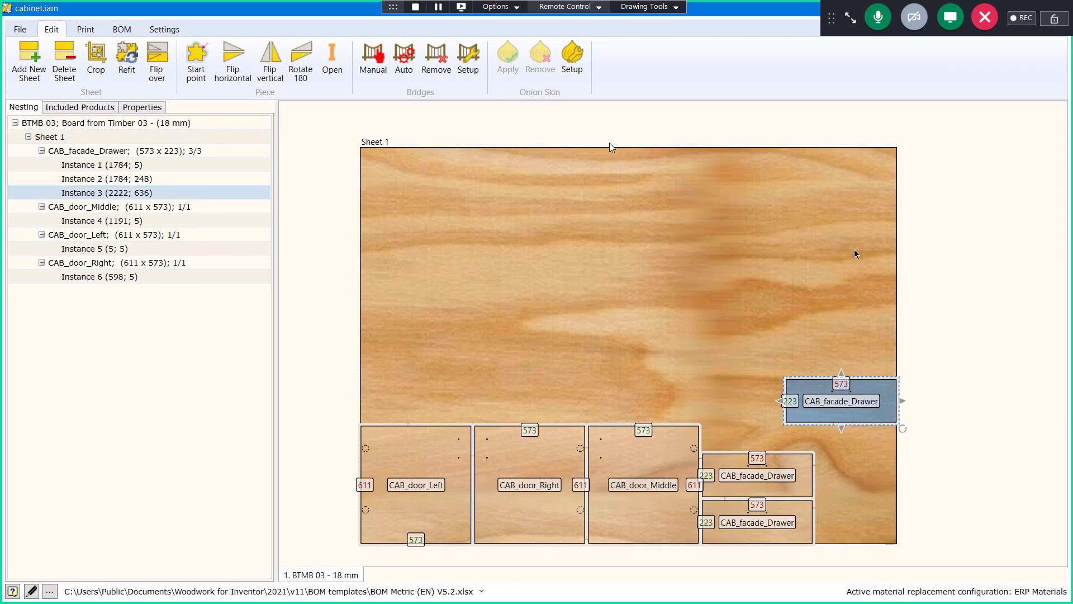
key("Up")
key("Left")
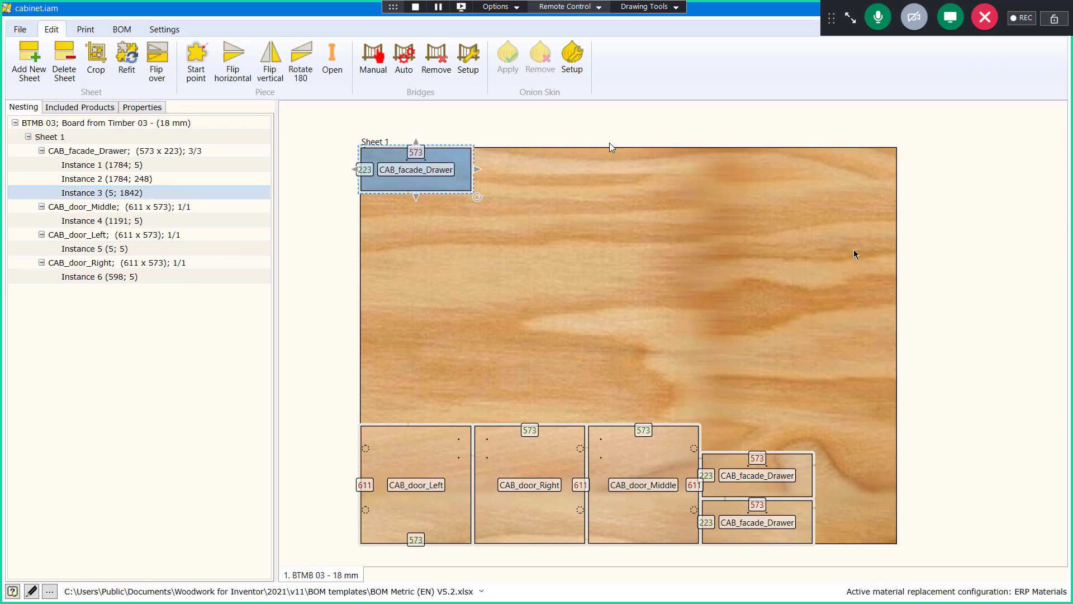
left_click(808, 464)
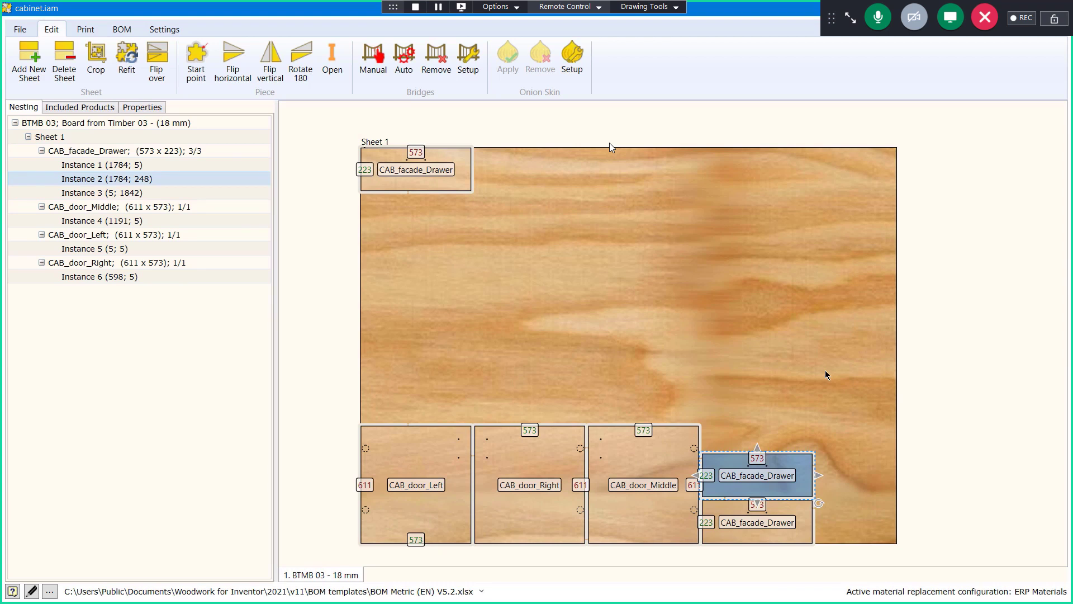
key("Up")
key("Left")
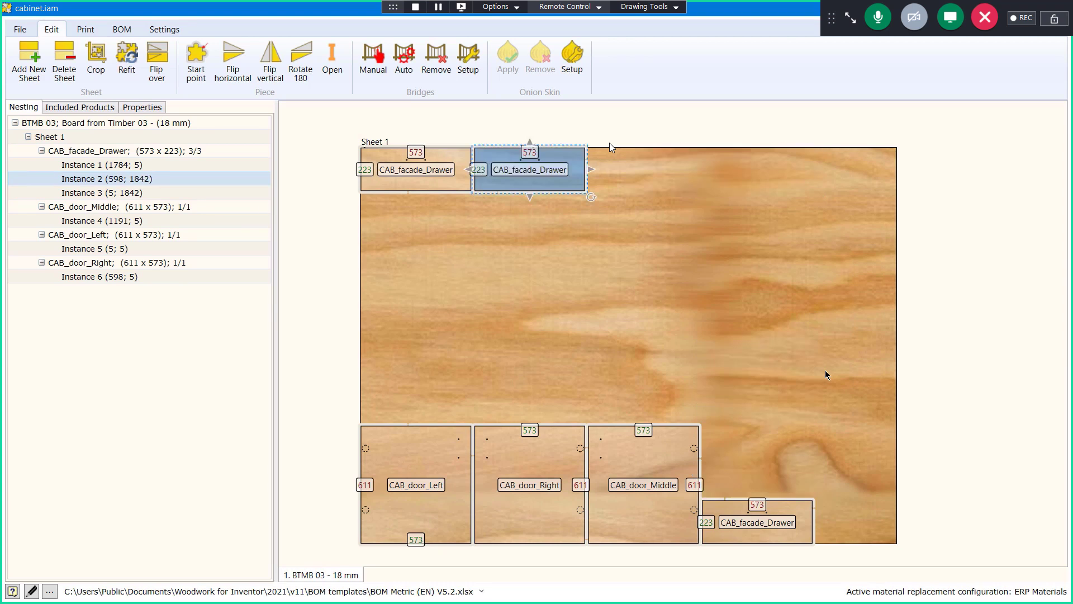
left_click(805, 539)
key("Up")
key("Left")
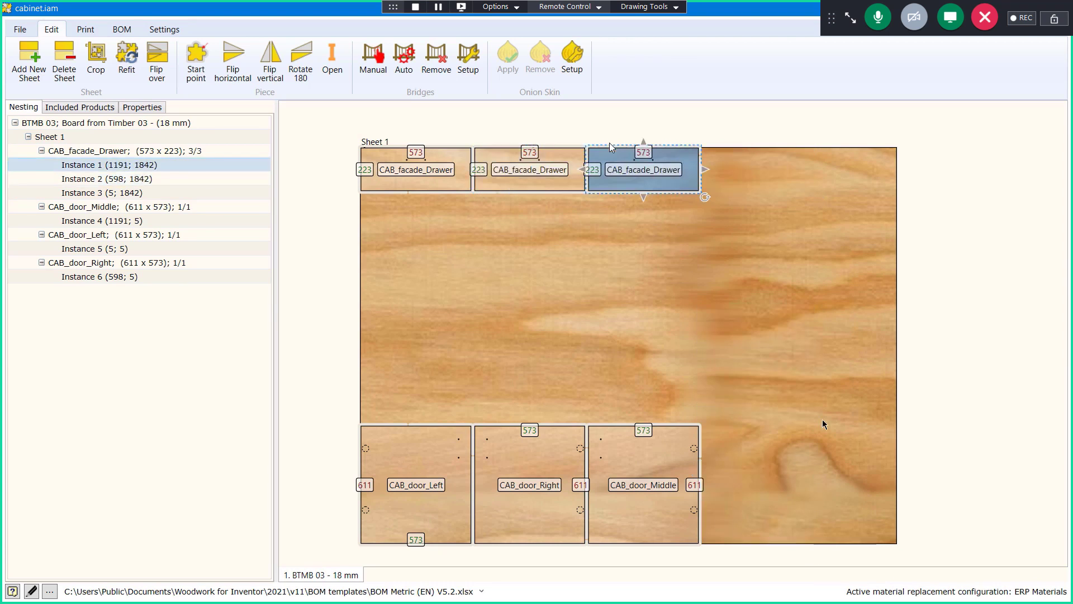
Arrange CAB_door_Left, CAB_door_Middle and CAB_door_Right side by side directly beneath the row of drawer facades
left_click(443, 438)
key("Up")
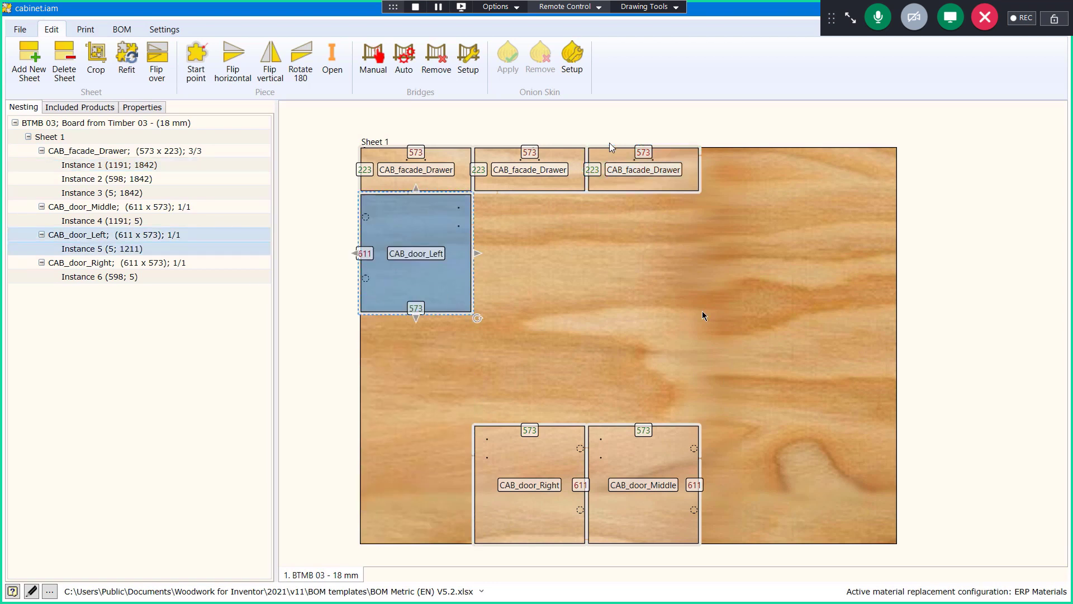
left_click(676, 444)
key("Up")
key("Left")
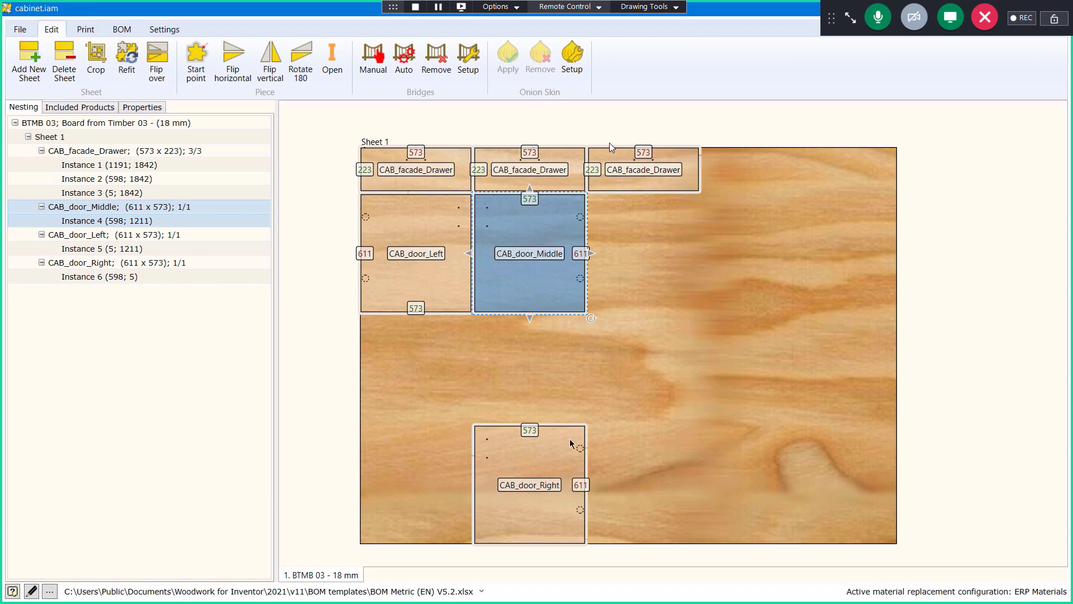
left_click_drag(557, 453, 831, 233)
key("Left")
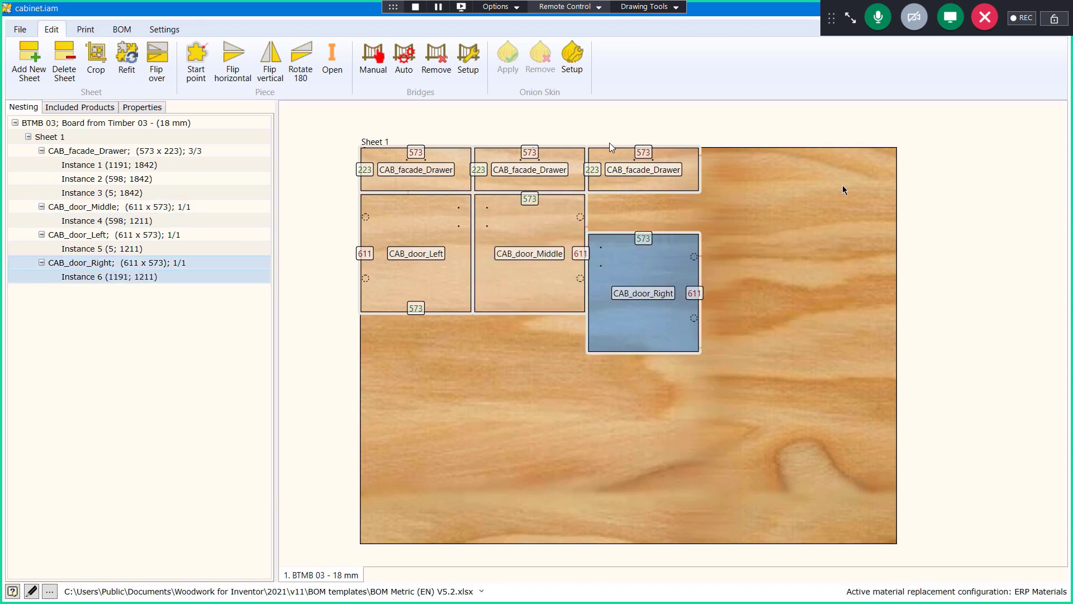
key("Up")
left_click(836, 190)
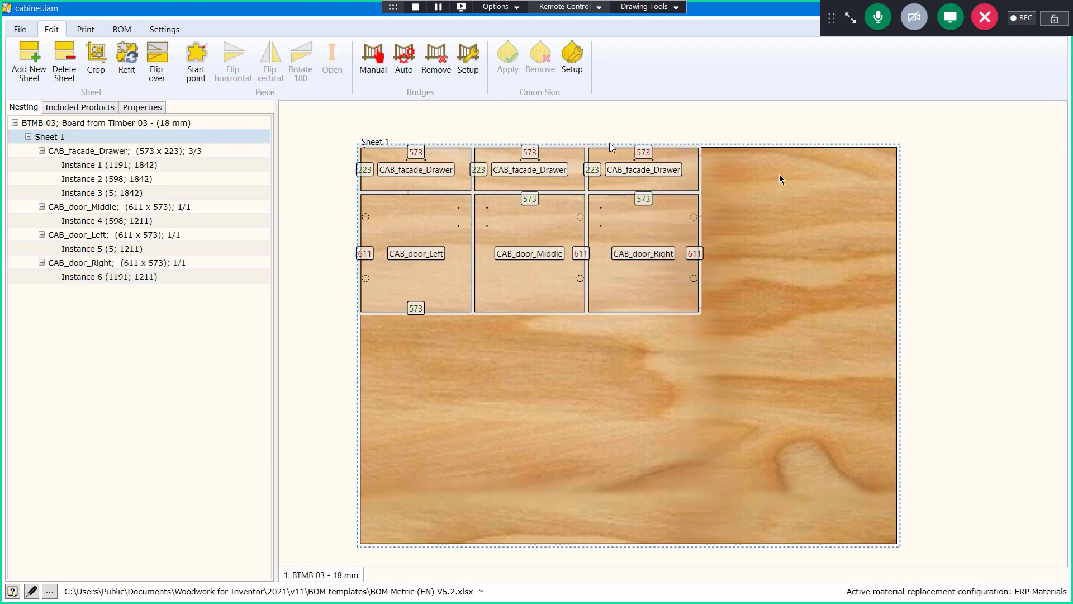
Manually edit the bridges in the gap between the first CAB_facade_Drawer and CAB_door_Left
scroll(780, 186, "up", 1)
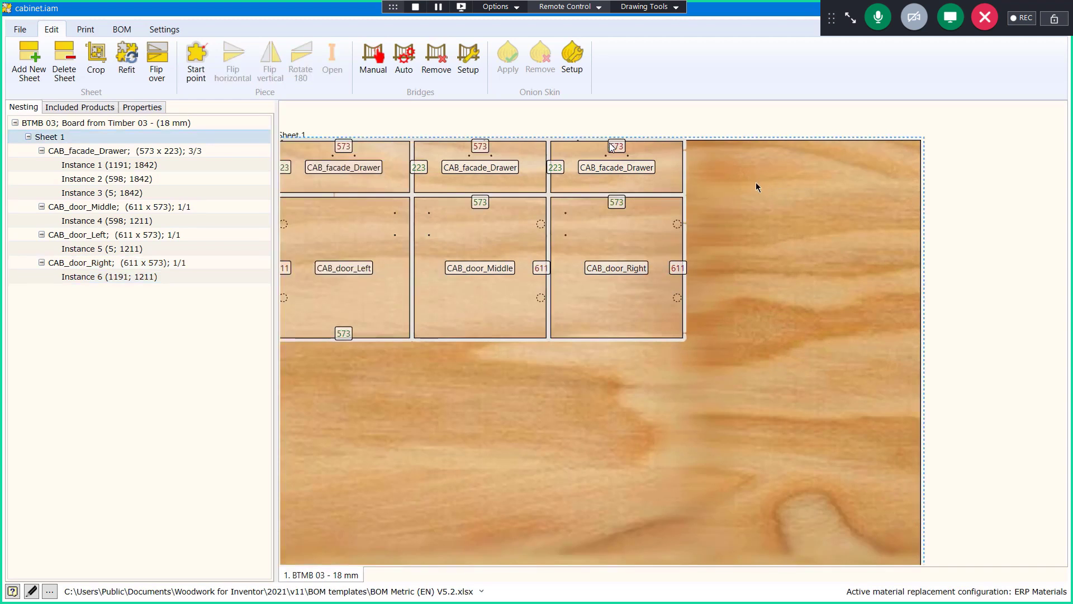
middle_click_drag(732, 207, 842, 220)
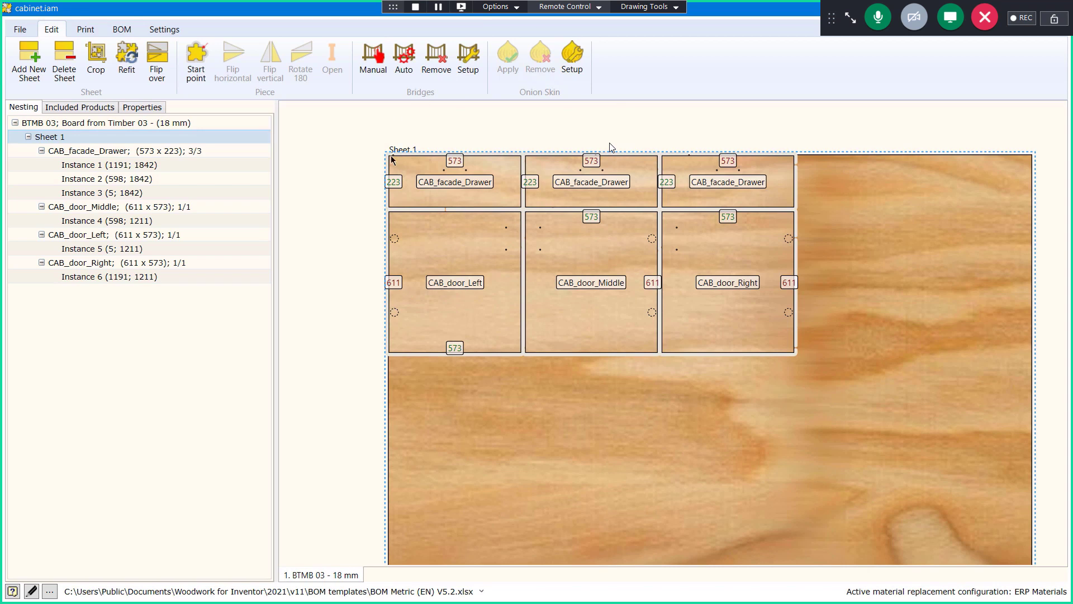
left_click(374, 59)
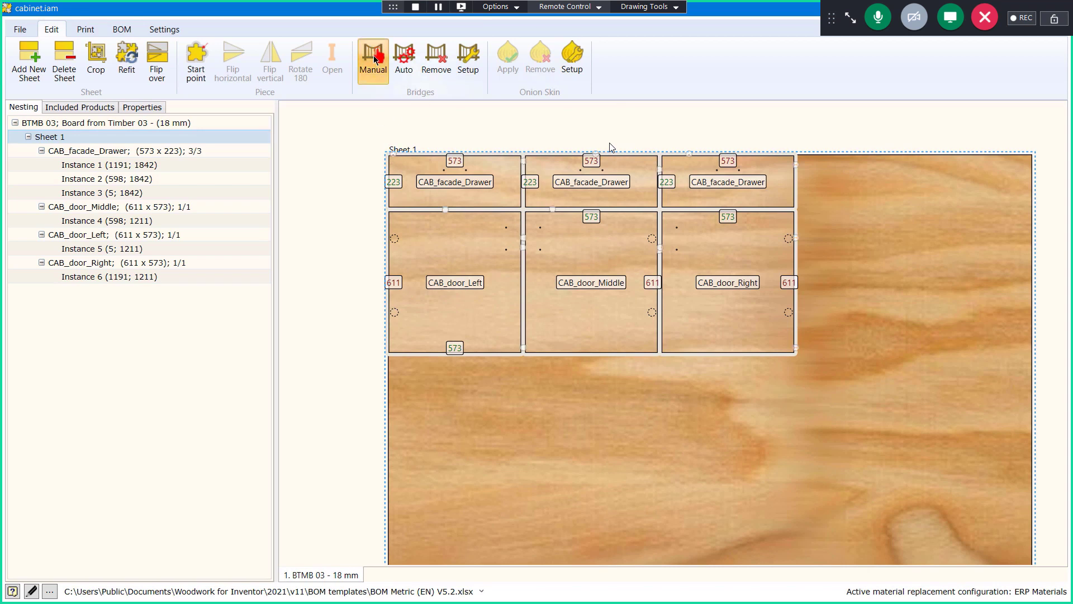
scroll(464, 215, "up", 4)
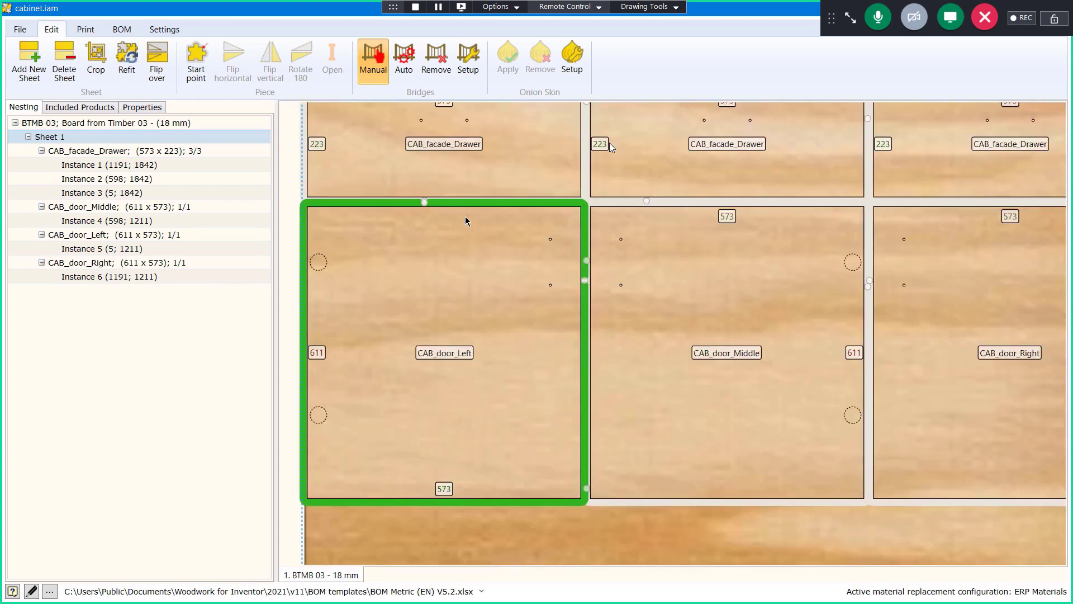
scroll(465, 217, "up", 4)
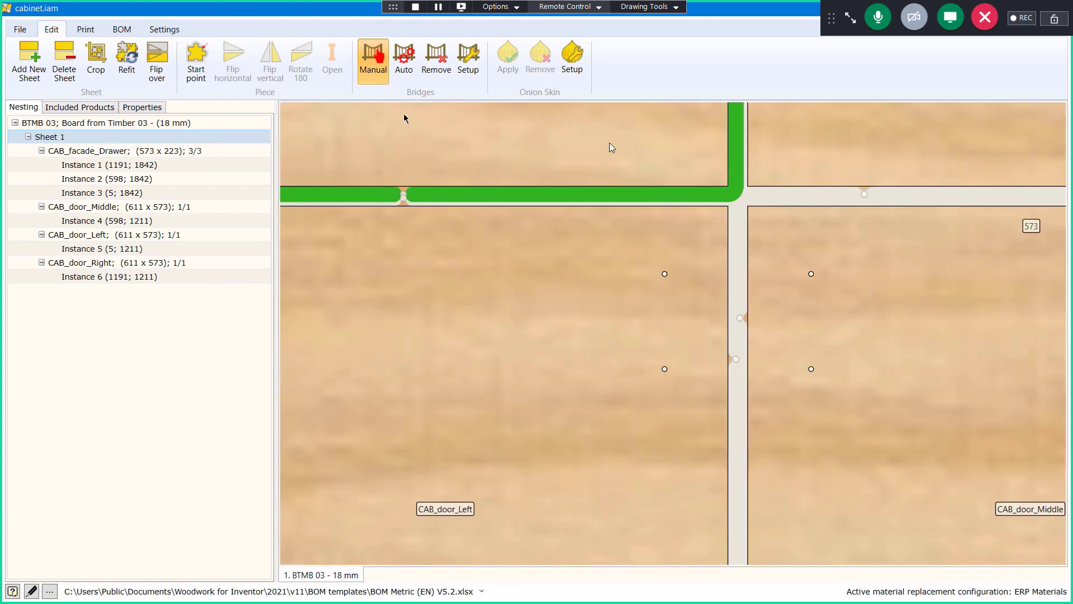
scroll(394, 213, "up", 4)
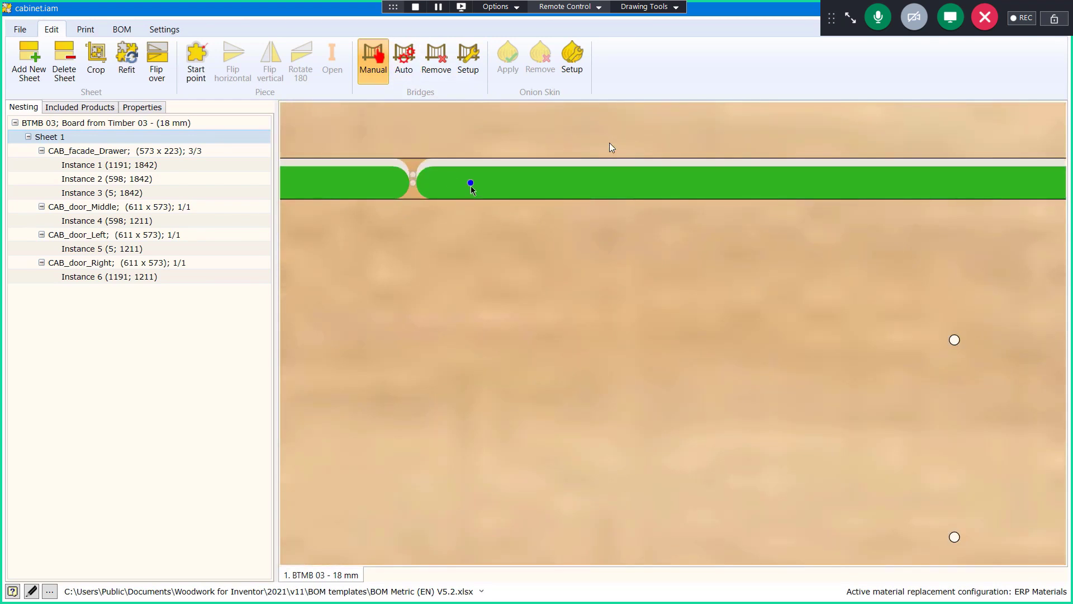
left_click(643, 197)
scroll(626, 273, "down", 6)
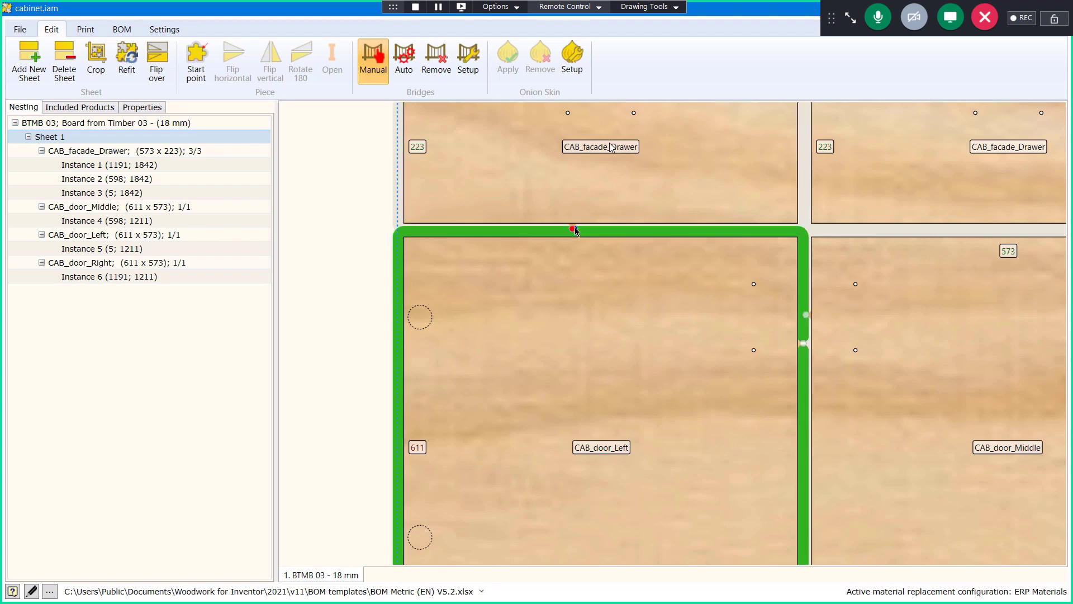
Generate the bridges between the nested pieces on Sheet 1 automatically
scroll(839, 299, "down", 1)
scroll(838, 300, "down", 1)
middle_click_drag(913, 286, 648, 264)
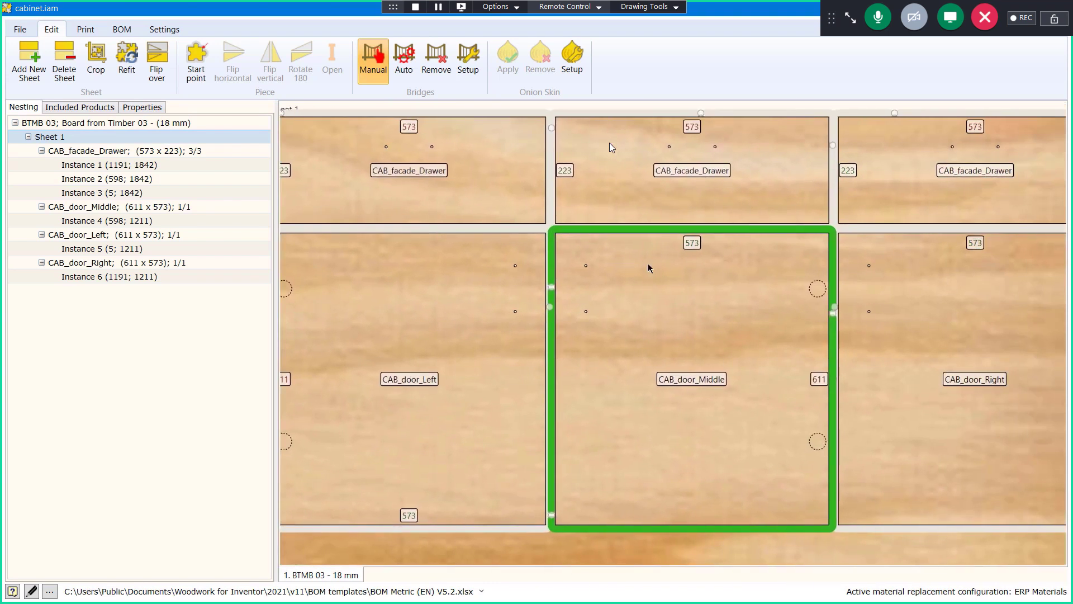
left_click(407, 66)
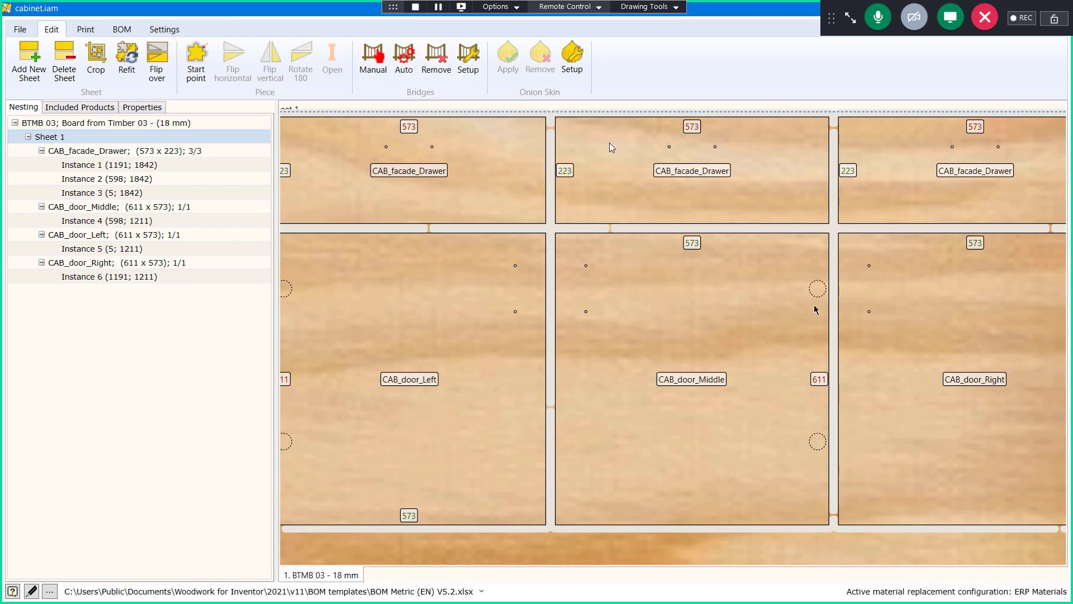
Examine the automatically generated bridges between the drawer facades and doors across Sheet 1
scroll(850, 533, "up", 2)
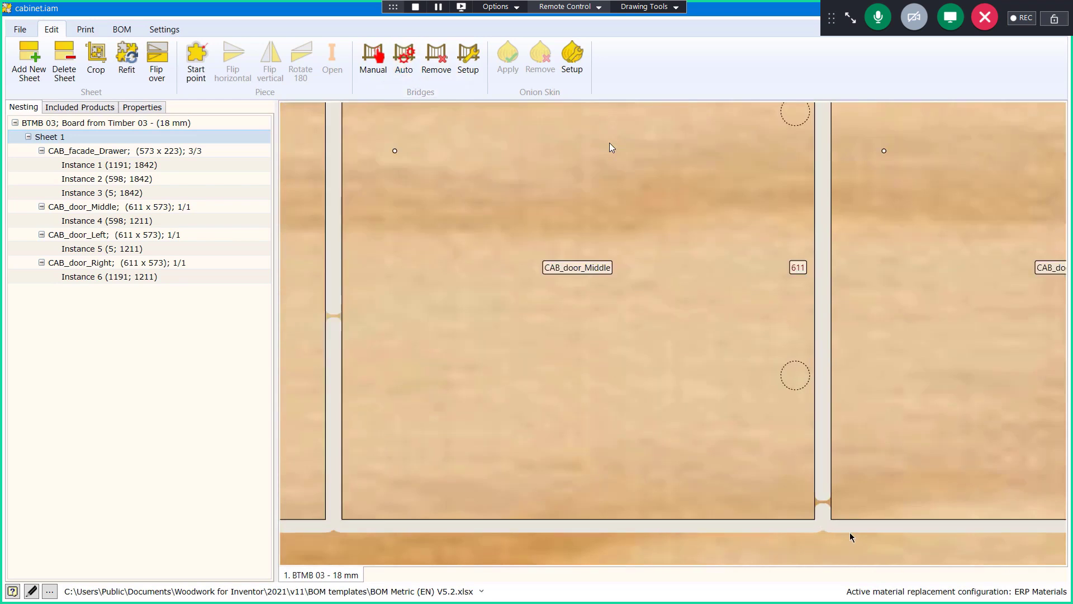
scroll(851, 531, "down", 2)
middle_click_drag(893, 523, 646, 508)
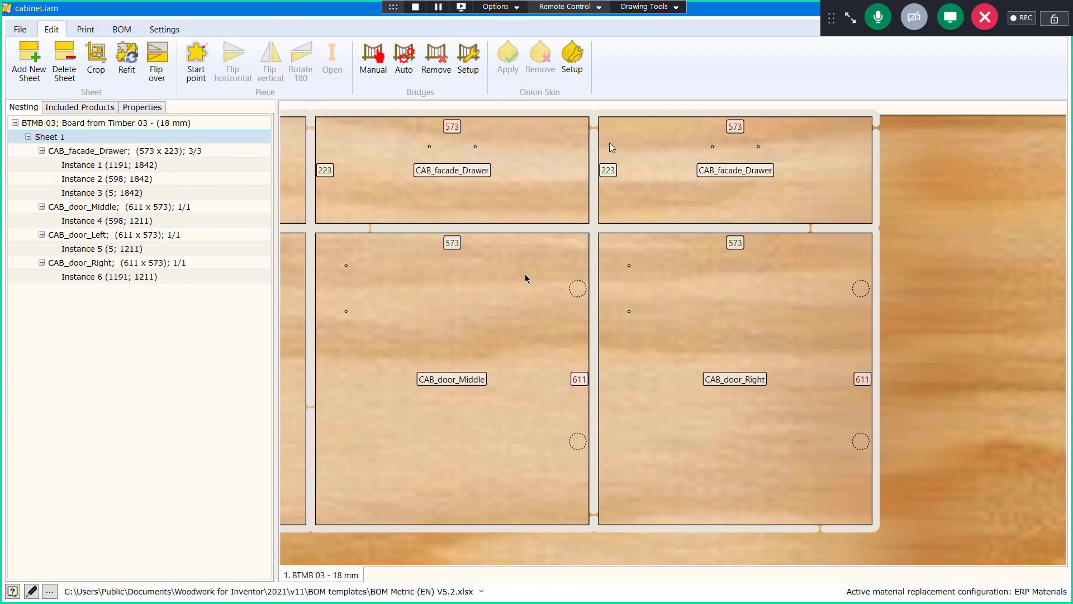
middle_click_drag(525, 274, 815, 297)
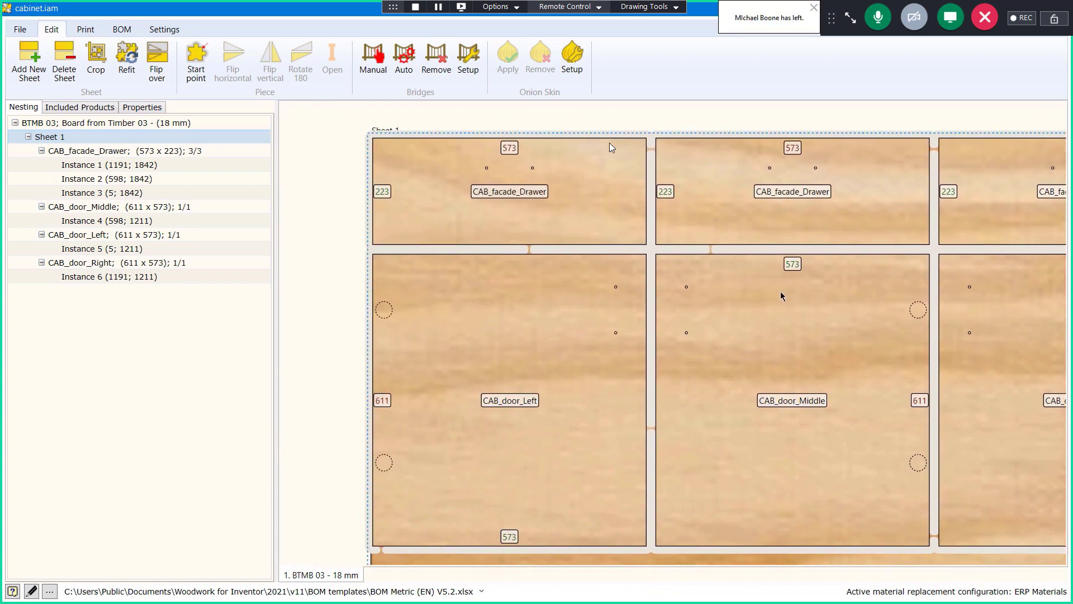
scroll(522, 167, "down", 2)
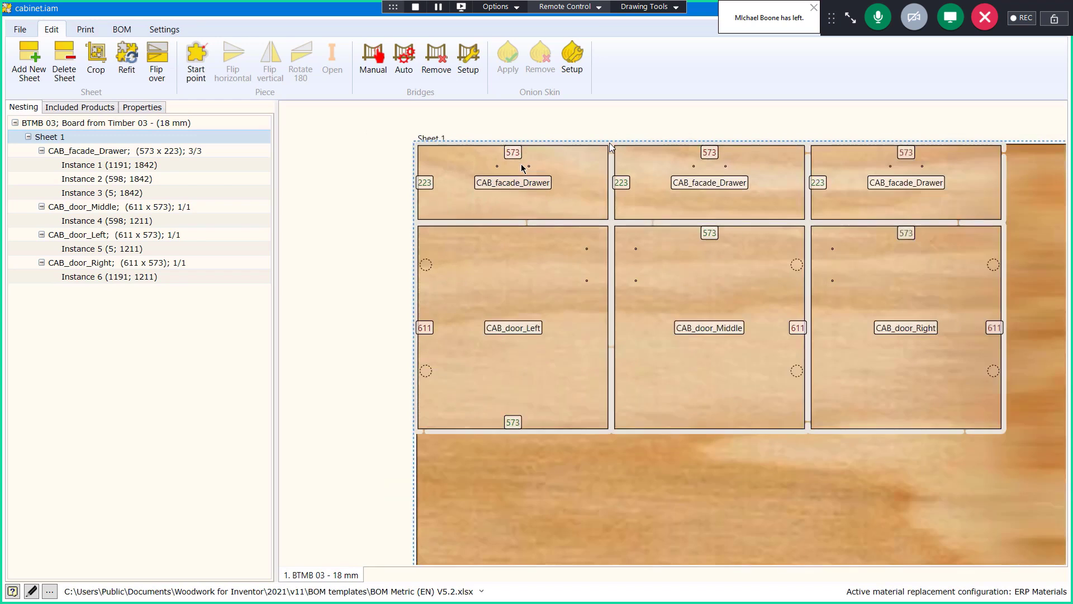
middle_click_drag(686, 487, 649, 517)
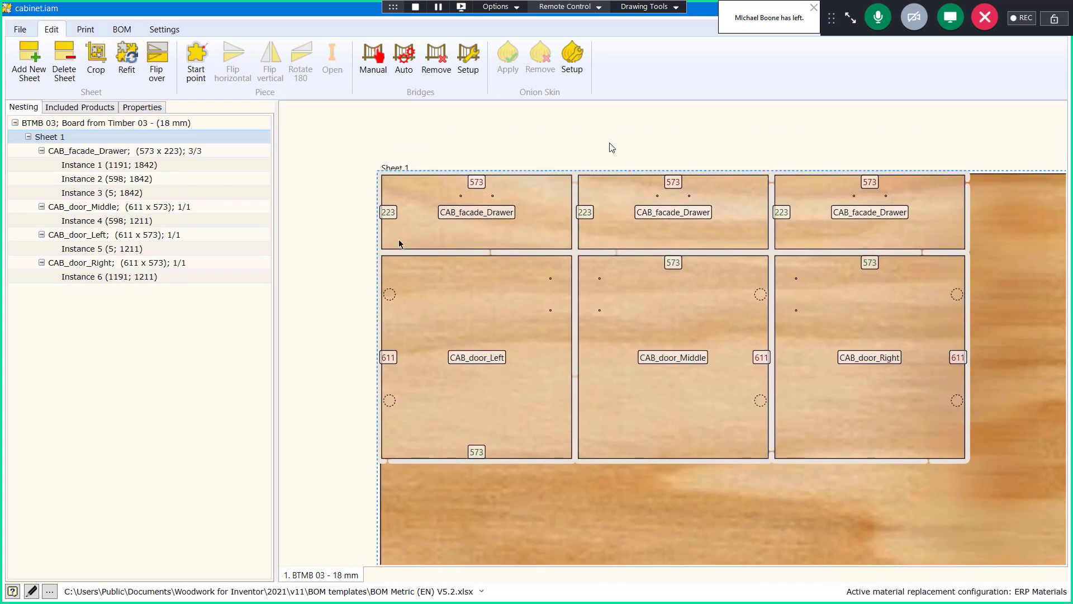
Select all pieces for start point editing and set the first CAB_facade_Drawer's start point on its upper edge, slightly right of the middle
left_click(202, 65)
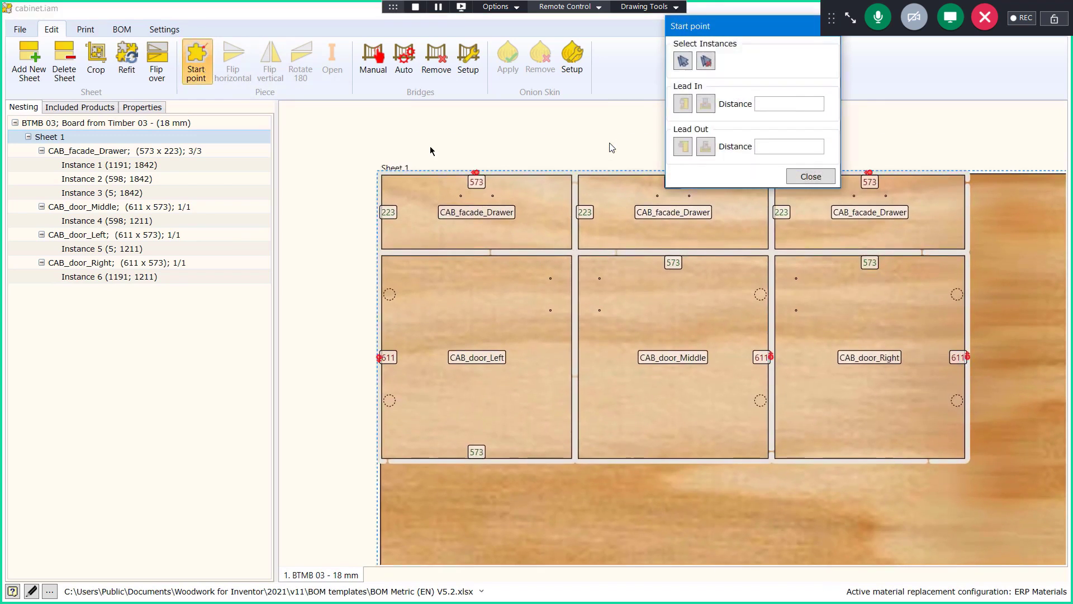
left_click(708, 65)
left_click(550, 202)
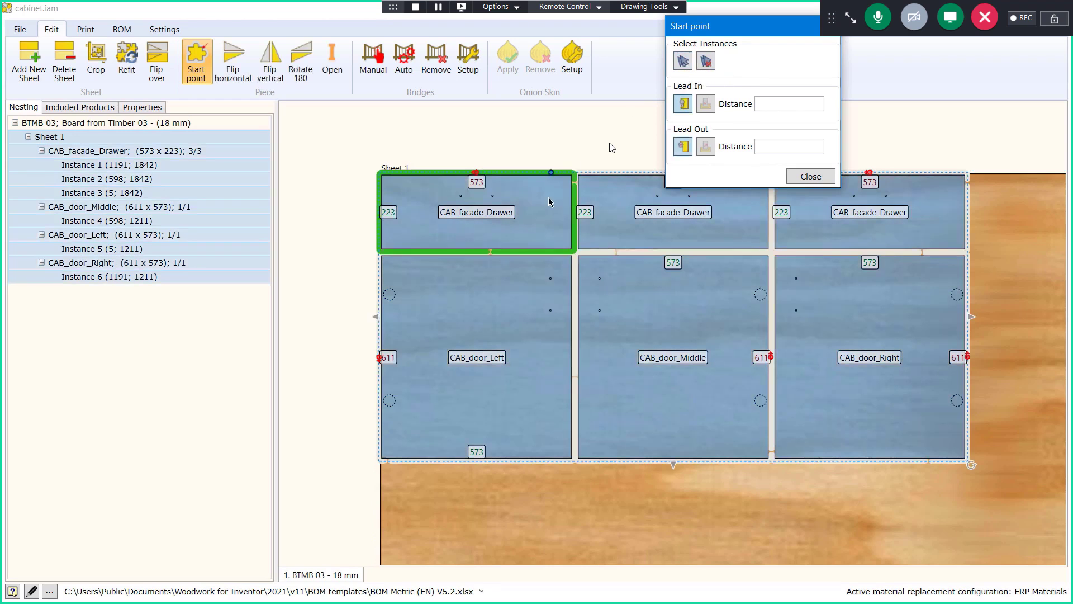
scroll(516, 177, "up", 5)
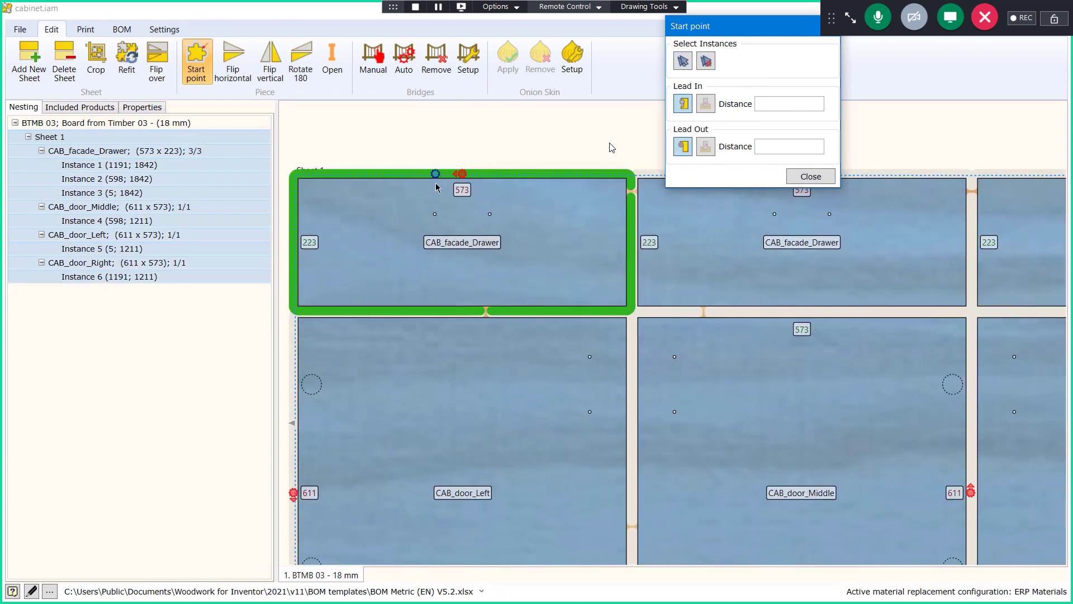
scroll(437, 182, "up", 2)
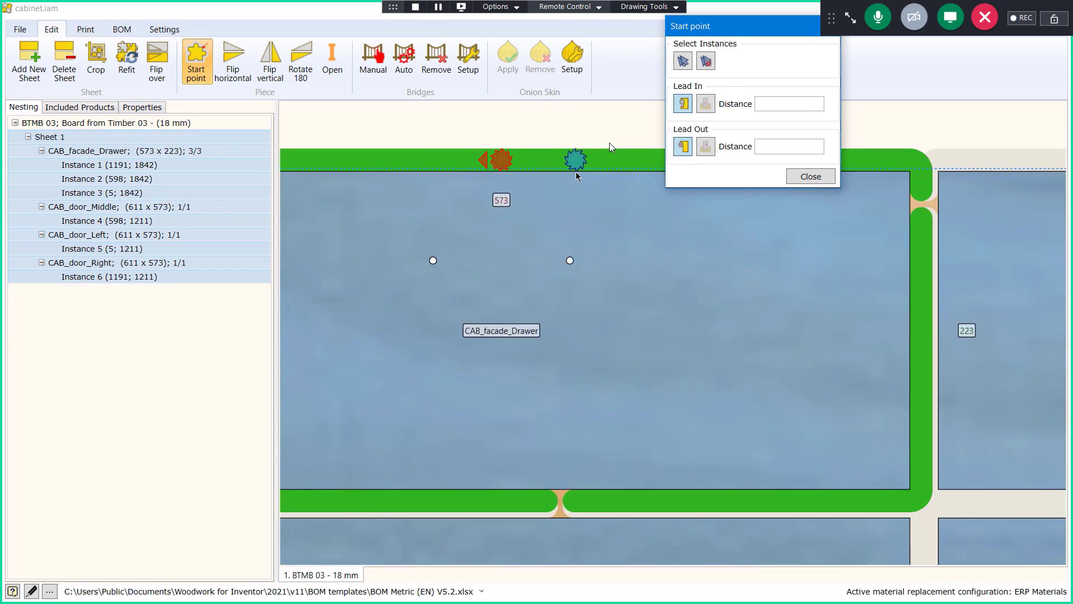
left_click(576, 172)
scroll(545, 186, "down", 2)
scroll(544, 190, "down", 1)
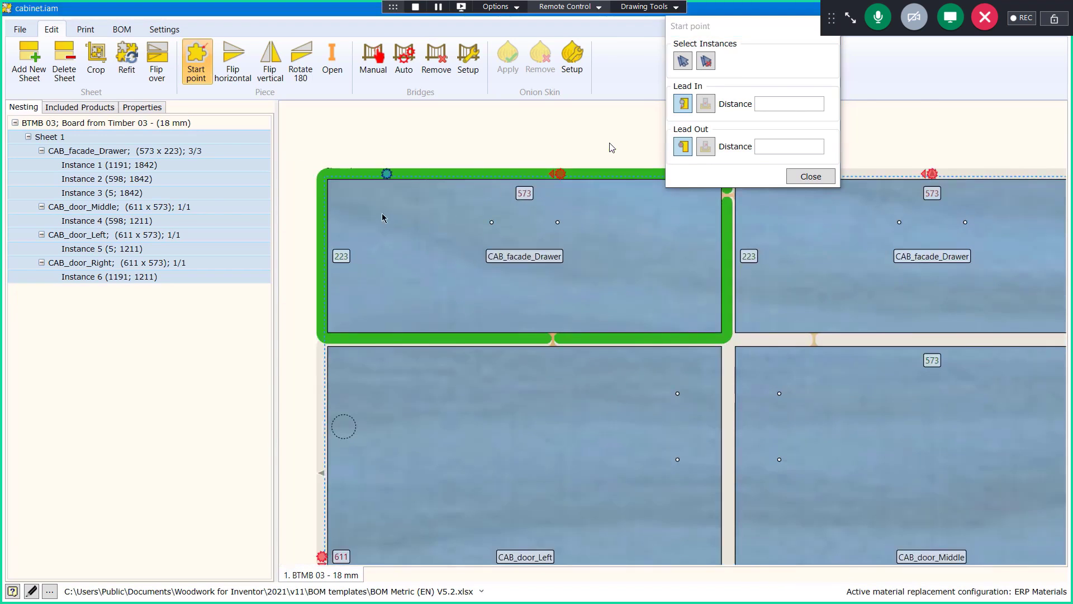
Move the first CAB_facade_Drawer's start point to its left edge, then its lower edge, and set CAB_door_Left's start point on its upper edge
left_click(322, 205)
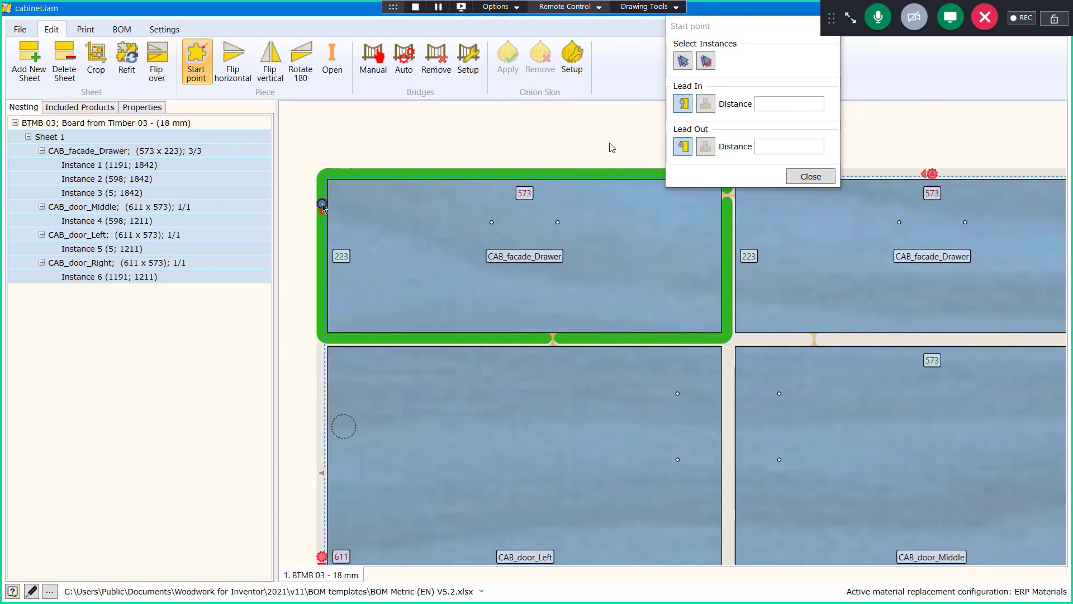
left_click(340, 339)
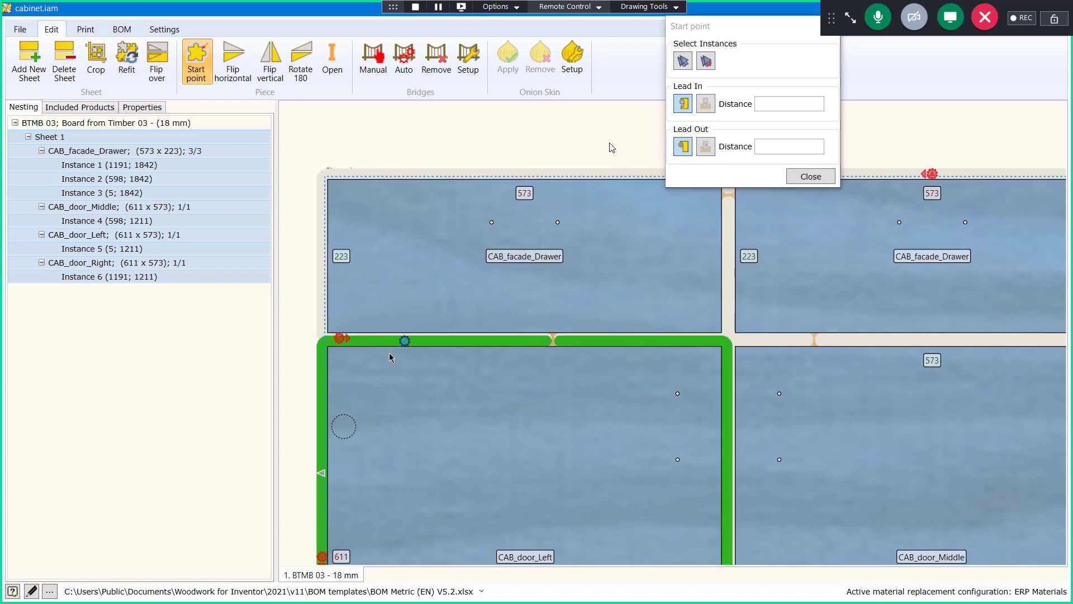
scroll(361, 357, "up", 2)
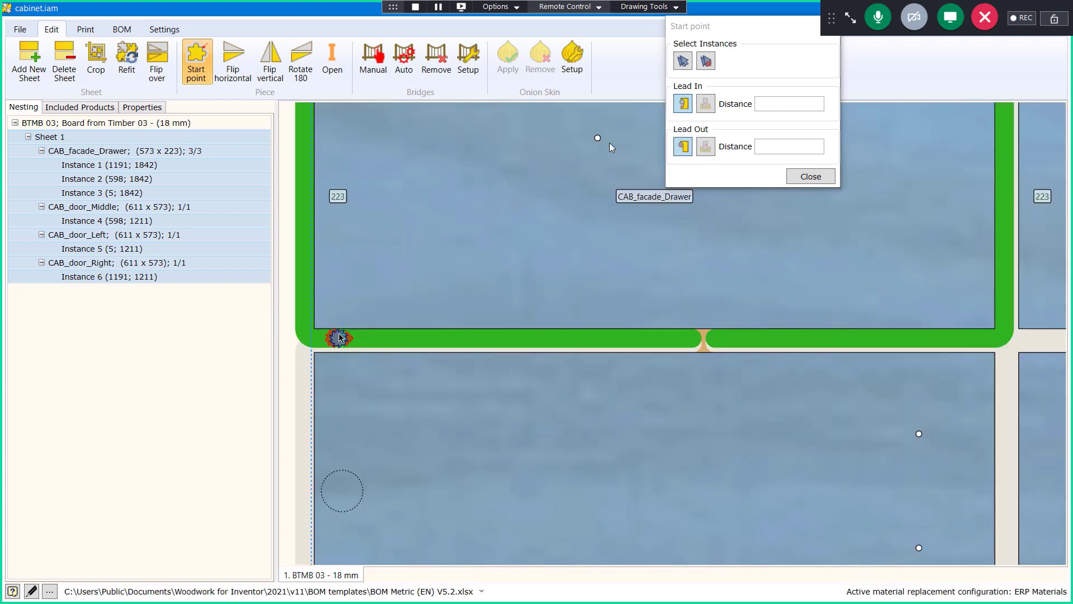
left_click(379, 361)
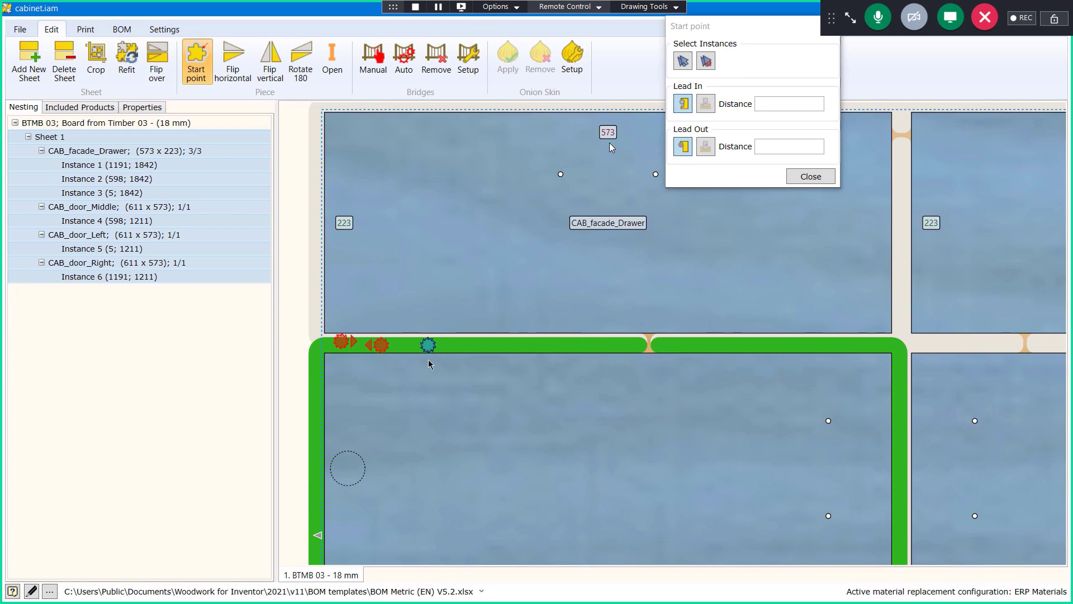
scroll(433, 363, "down", 1)
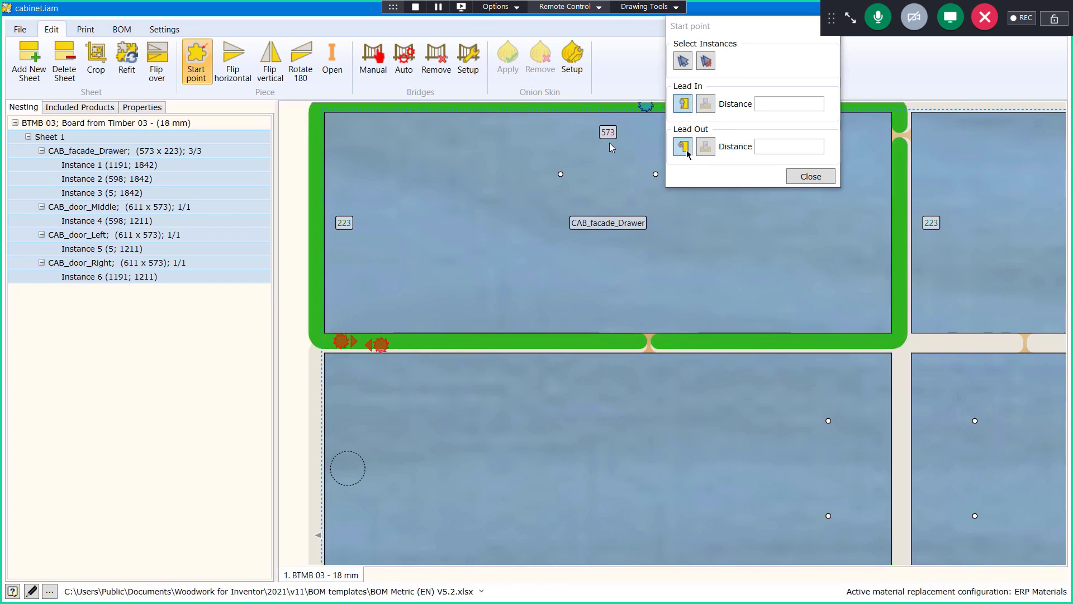
Enable the lead-in for the selected pieces' start points and set its distance to 50 mm
left_click(705, 108)
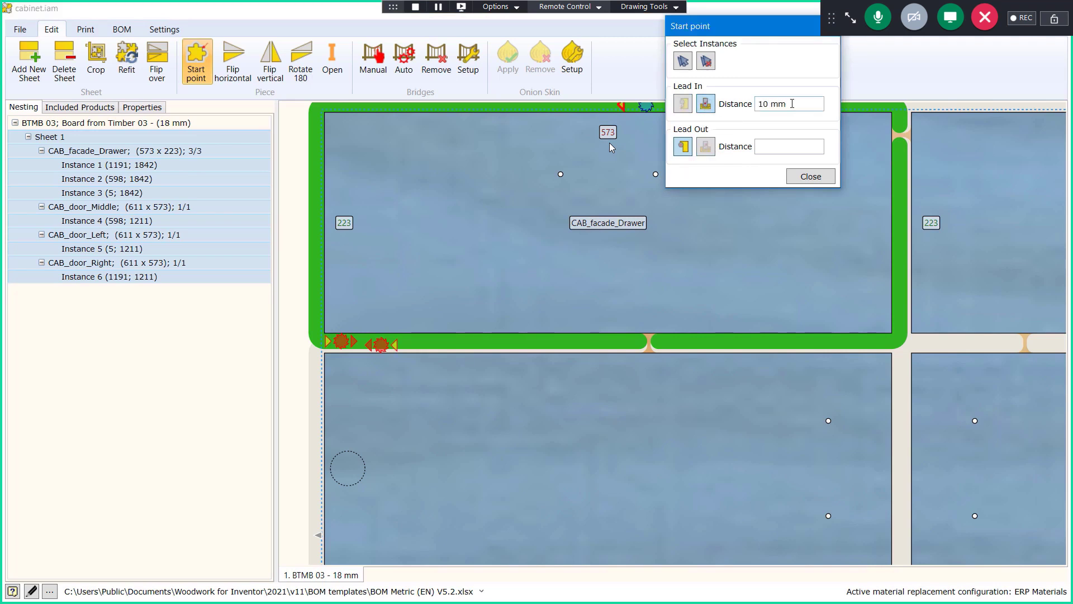
left_click_drag(799, 102, 752, 119)
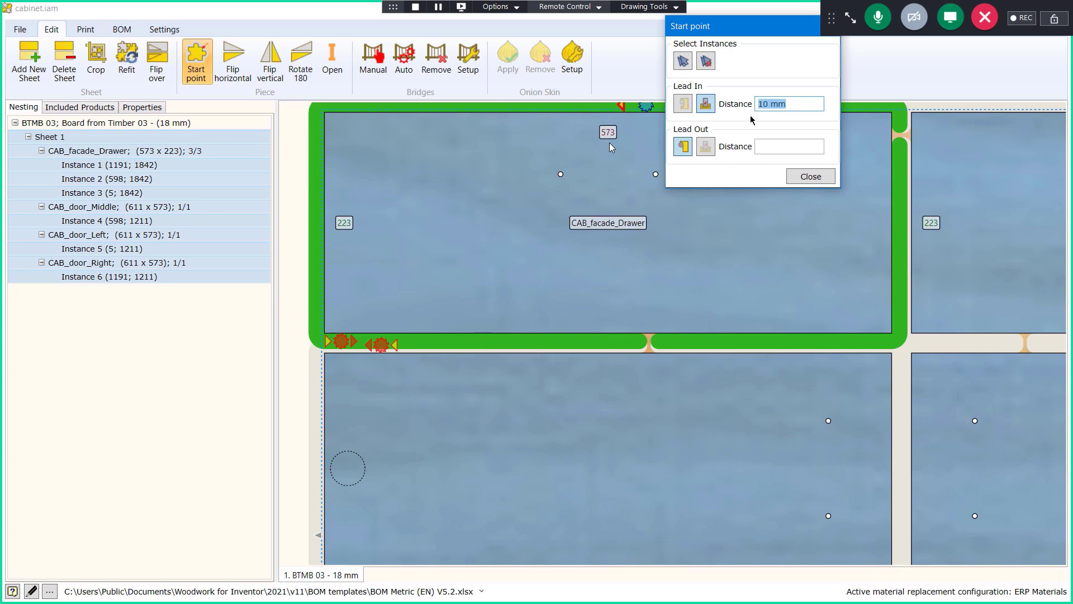
type("50")
left_click(767, 147)
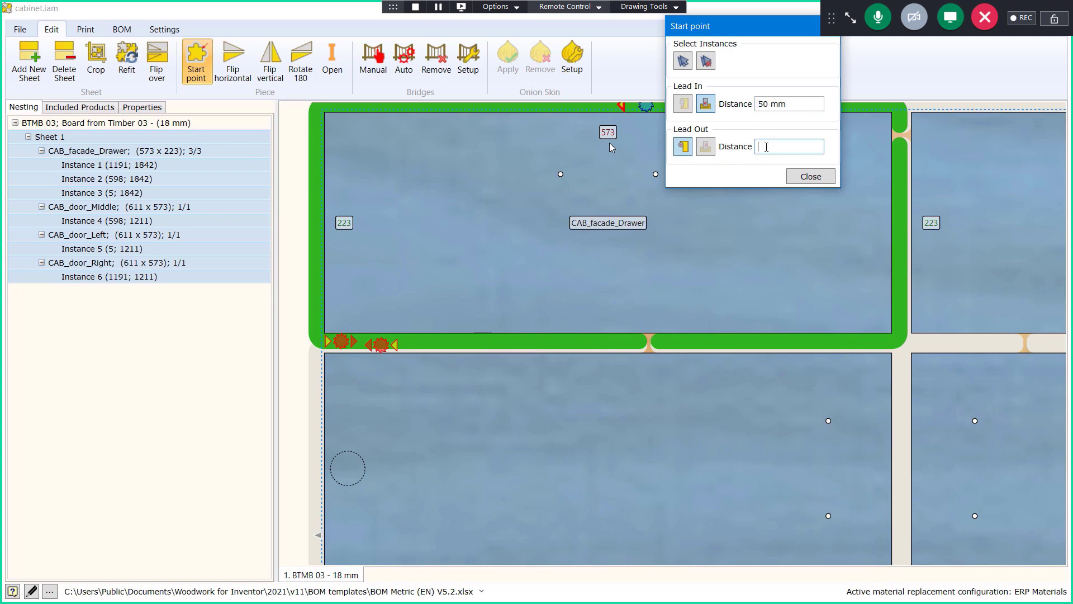
Set the first CAB_facade_Drawer's start point on its upper edge and finish editing start points
mouse_move(647, 106)
left_mouse_down()
mouse_move(576, 105)
mouse_move(647, 107)
mouse_move(601, 197)
mouse_move(535, 281)
mouse_move(580, 245)
mouse_move(555, 297)
mouse_move(649, 162)
mouse_move(640, 176)
left_mouse_up()
scroll(646, 108, "up", 2)
scroll(554, 296, "down", 1)
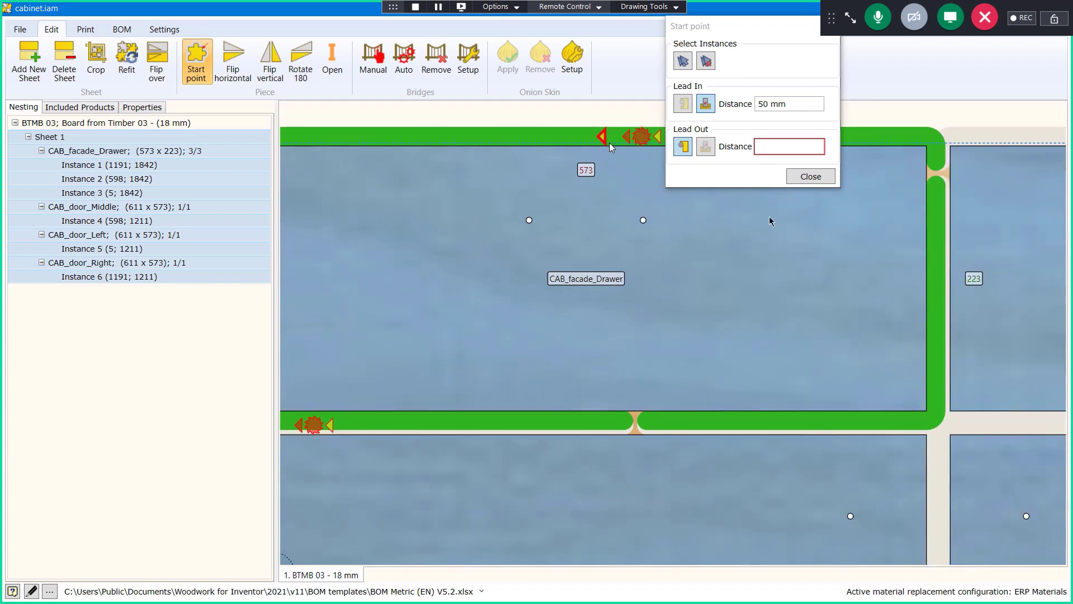
left_click(798, 171)
Shift CAB_door_Right slightly down on the sheet and snap it back up beneath the drawer facade
scroll(744, 206, "down", 3)
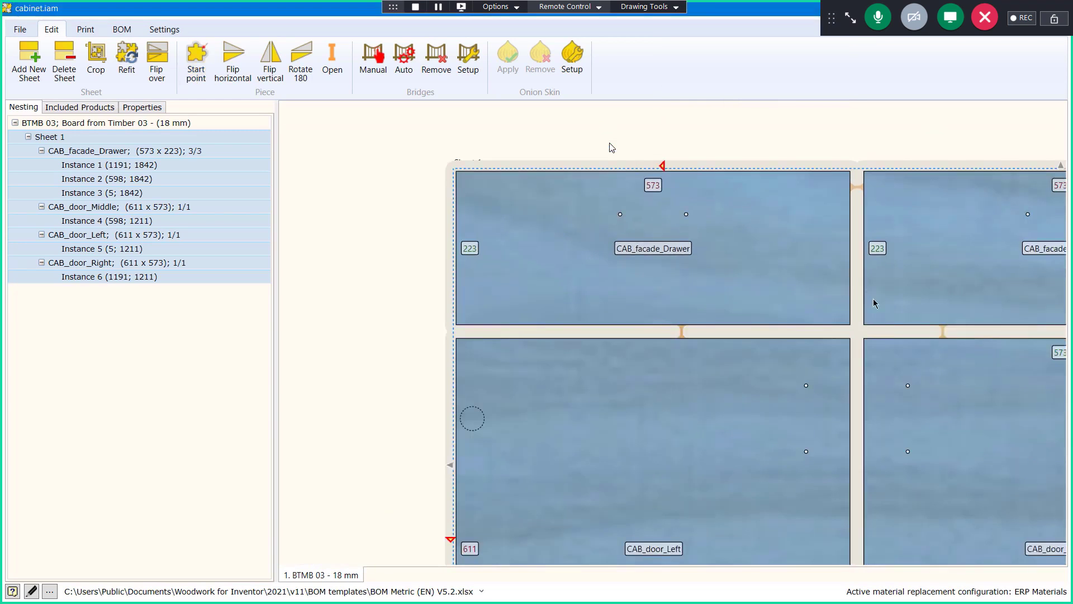
scroll(706, 235, "down", 3)
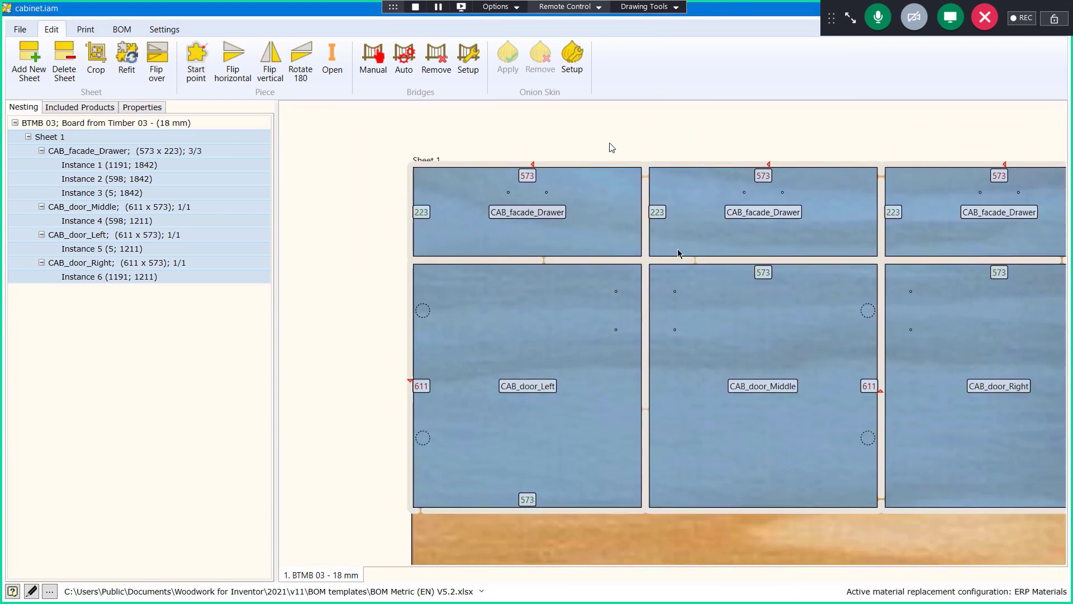
scroll(678, 253, "down", 2)
scroll(697, 386, "down", 3)
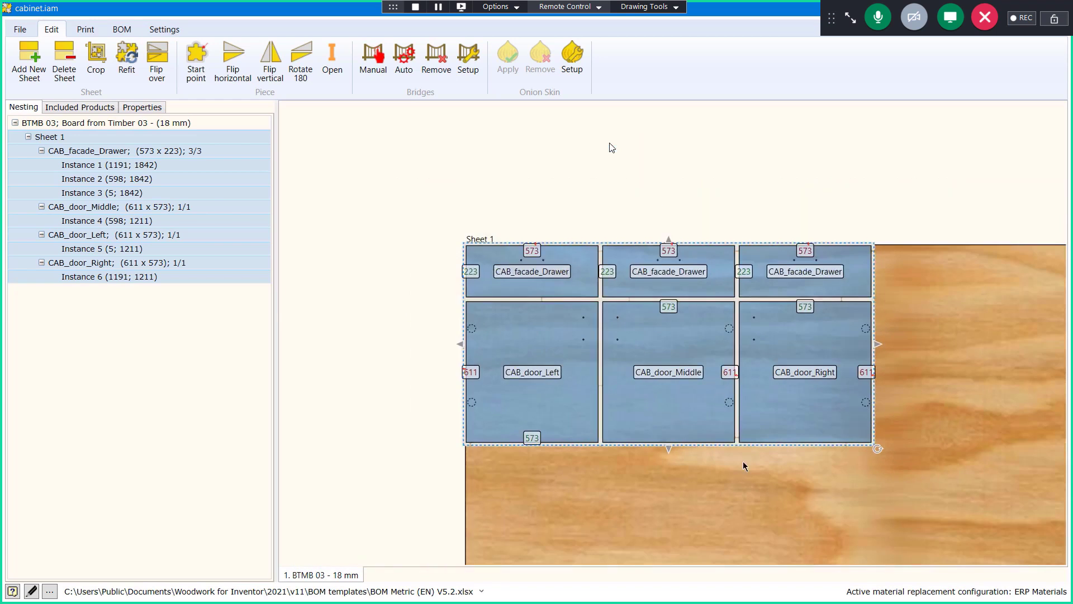
middle_click_drag(743, 461, 625, 353)
mouse_move(696, 292)
left_mouse_down()
mouse_move(755, 289)
mouse_move(683, 290)
left_mouse_up()
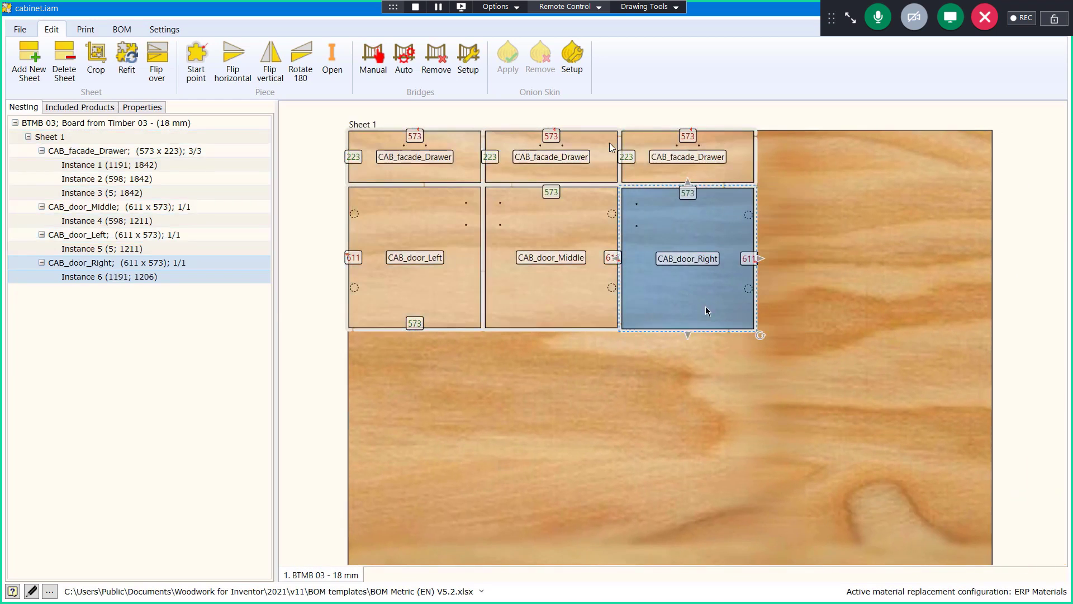
key("Up")
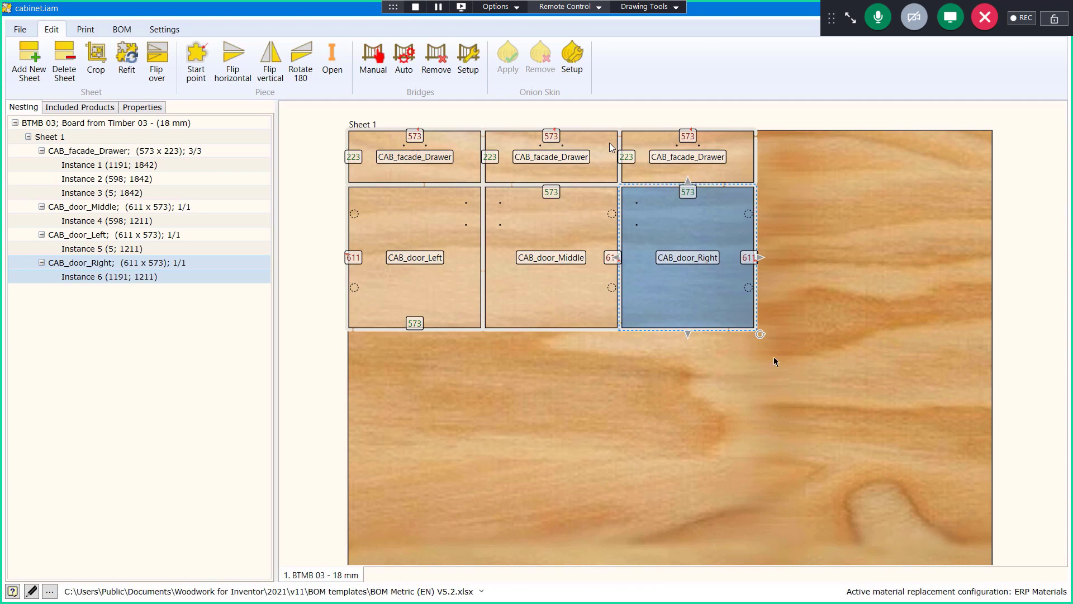
left_click(803, 354)
Move all six pieces as one group against the sheet's right edge, then down, then to the middle of its upper edge
left_click(666, 234)
left_click(644, 160, "ctrl")
left_click(576, 140, "ctrl")
left_click(530, 210, "ctrl")
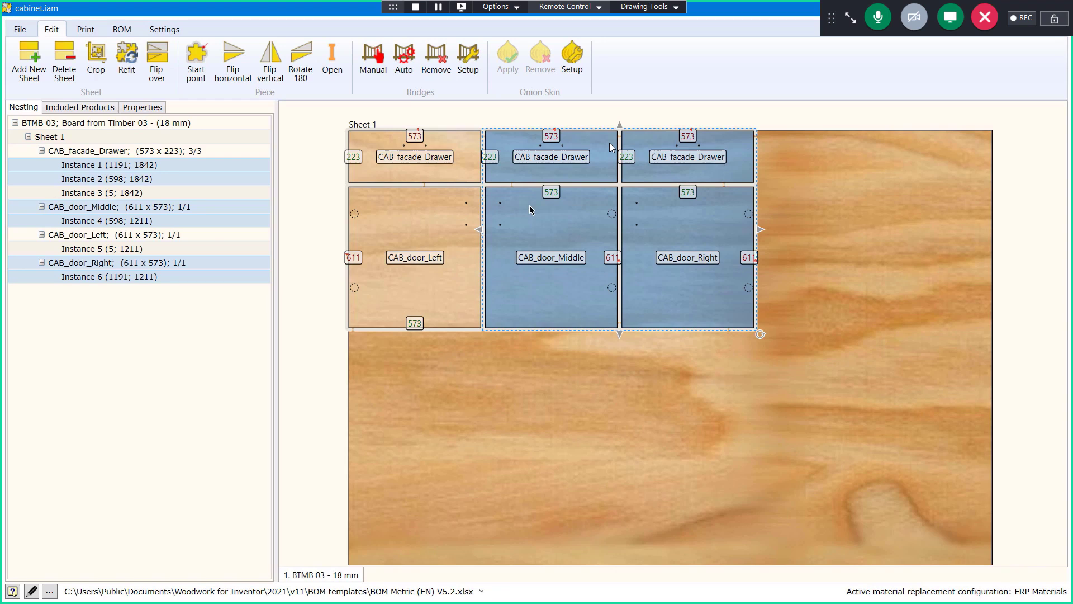
left_click(435, 169, "ctrl")
left_click(430, 223, "ctrl")
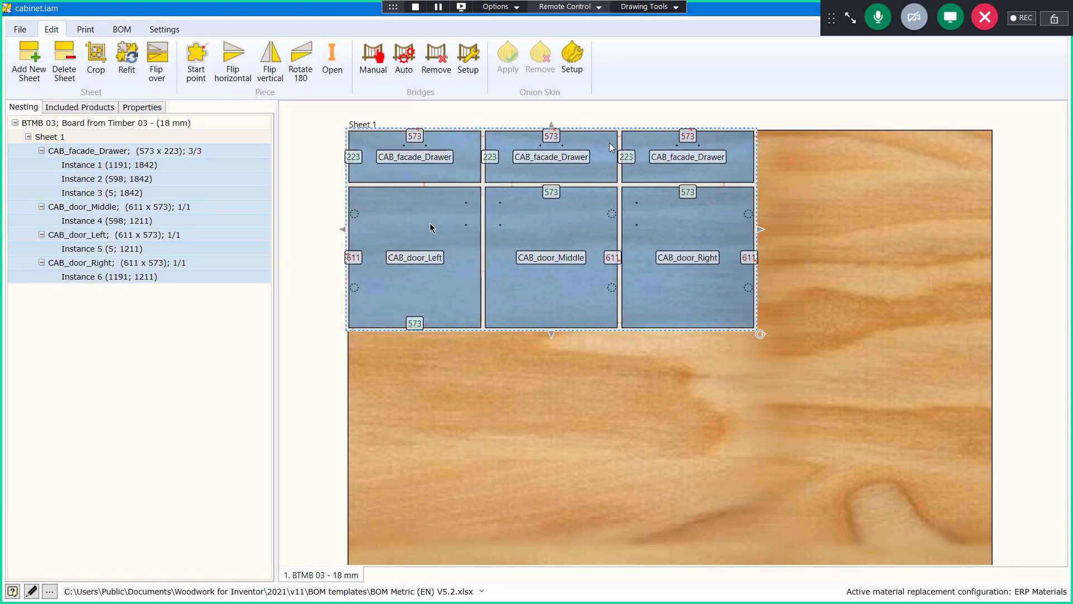
key("Right")
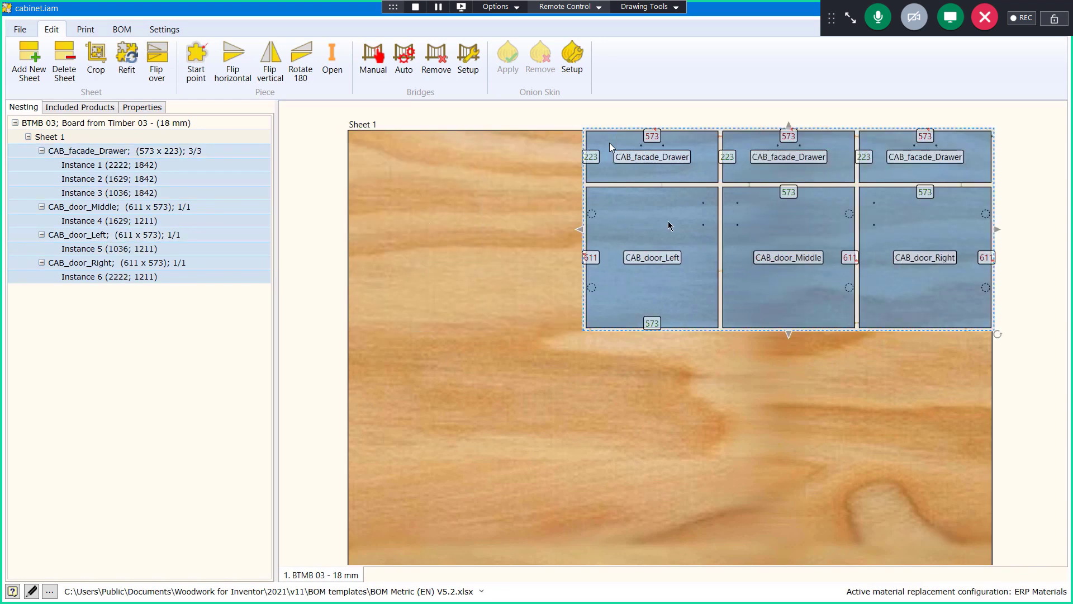
left_click_drag(668, 222, 683, 343)
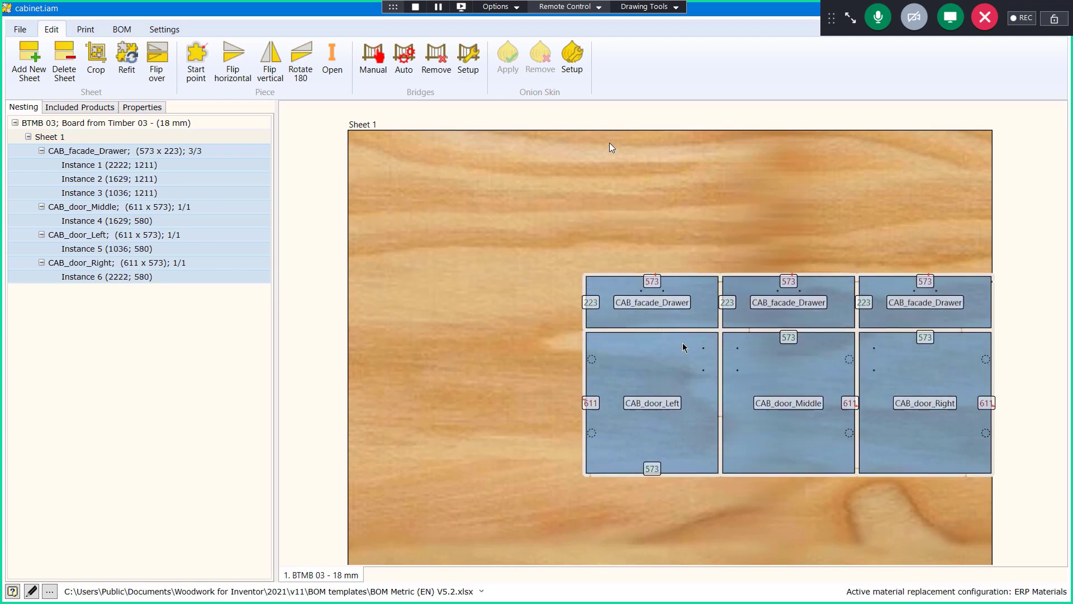
left_click_drag(774, 348, 631, 210)
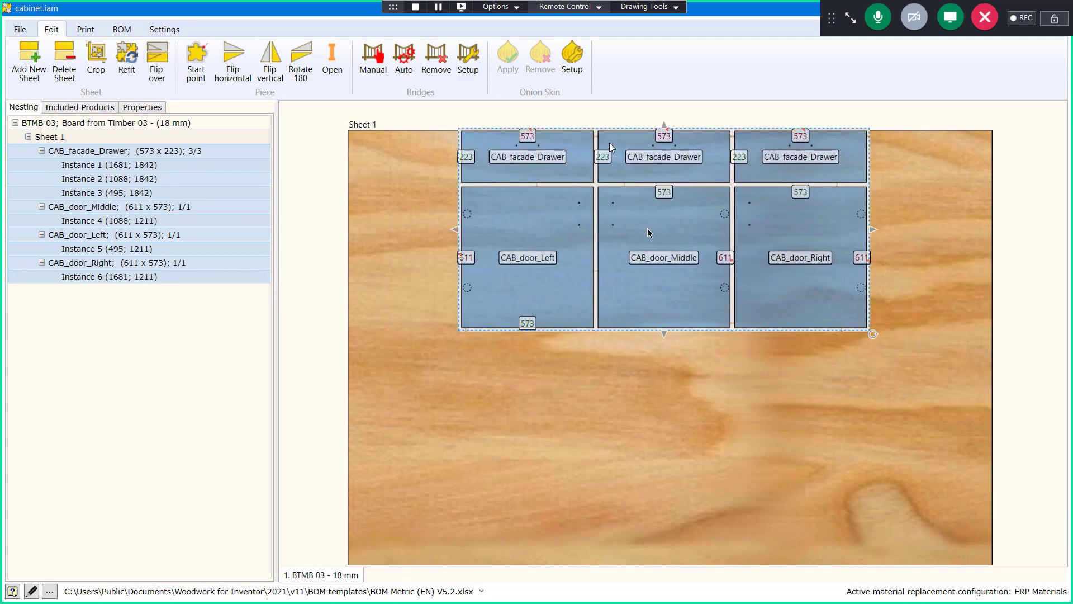
Flip the six selected pieces horizontally and vertically back to their original orientation, and rotate them 180 degrees twice
left_click(245, 63)
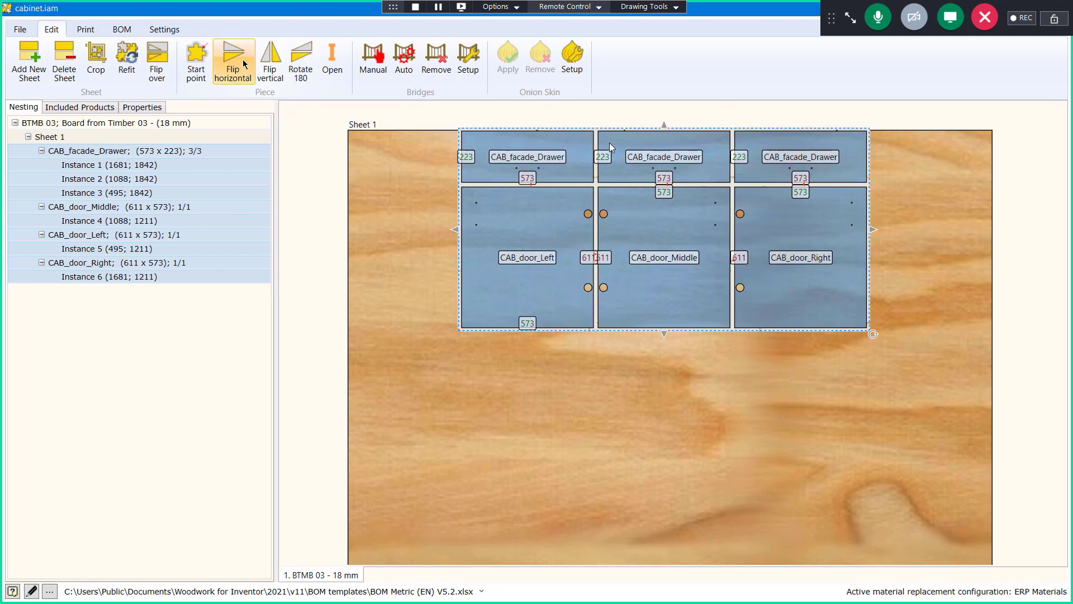
left_click(266, 65)
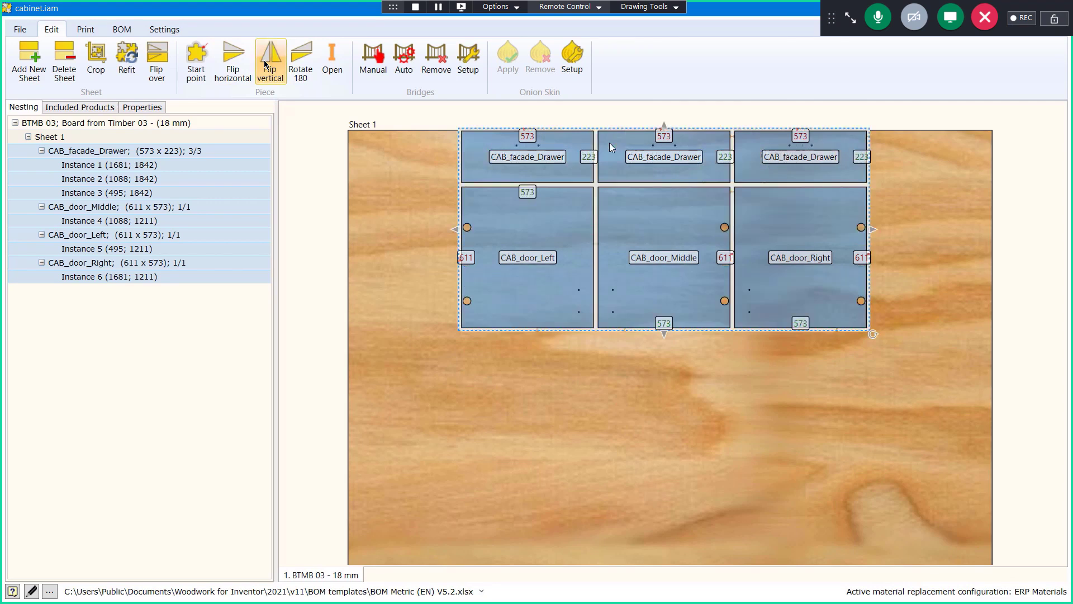
left_click(267, 64)
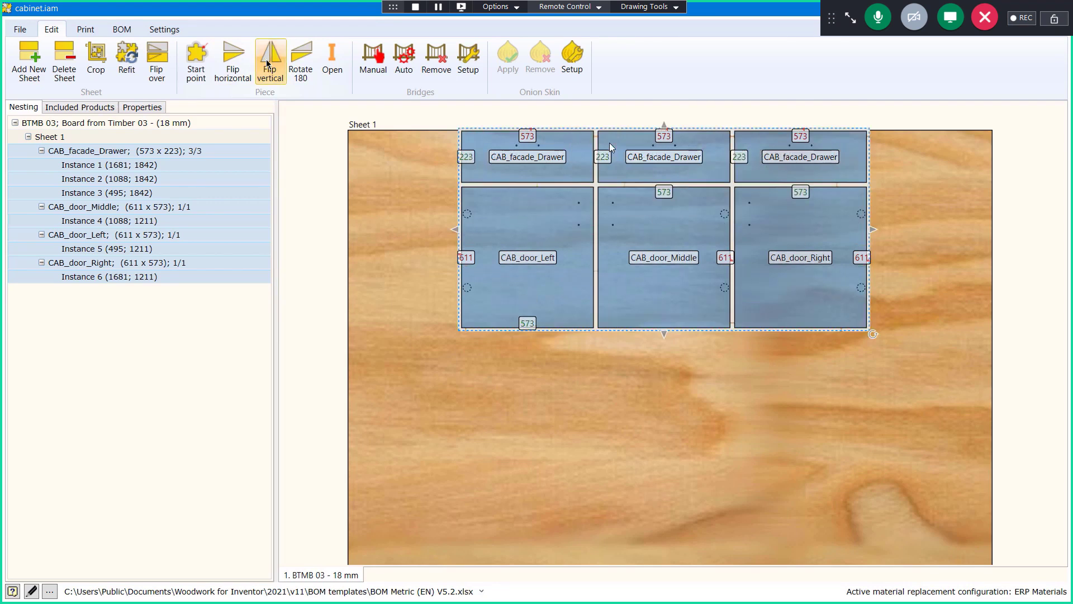
left_click(299, 63)
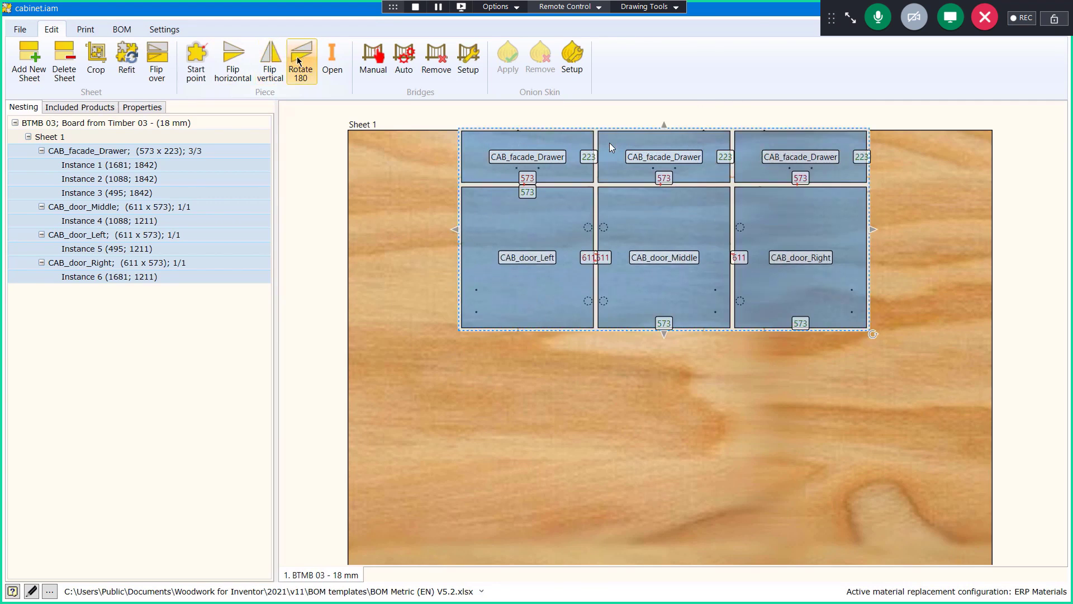
left_click(299, 61)
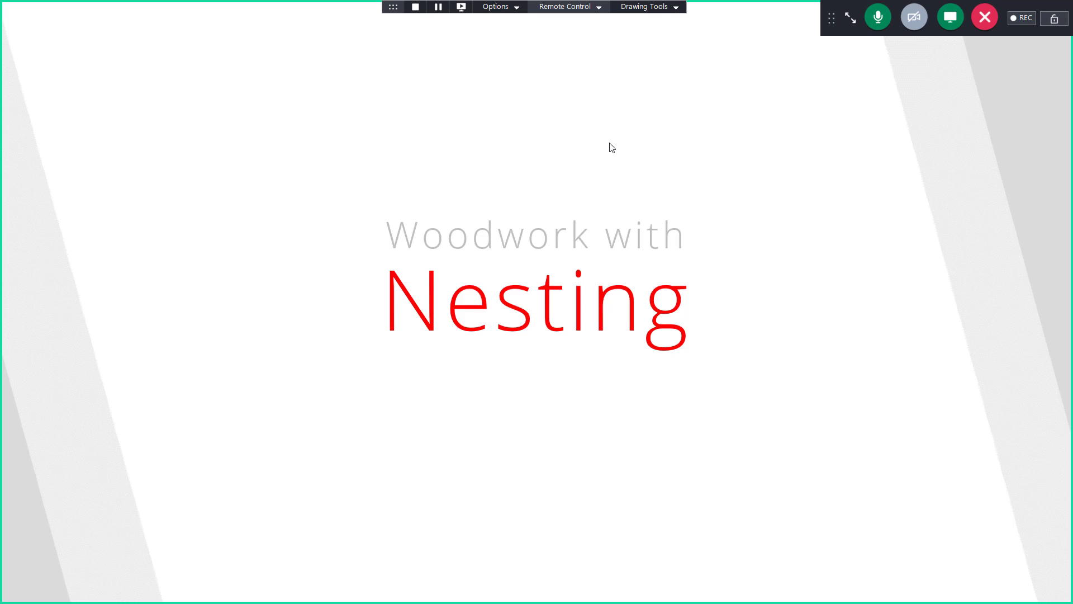
left_click(610, 143)
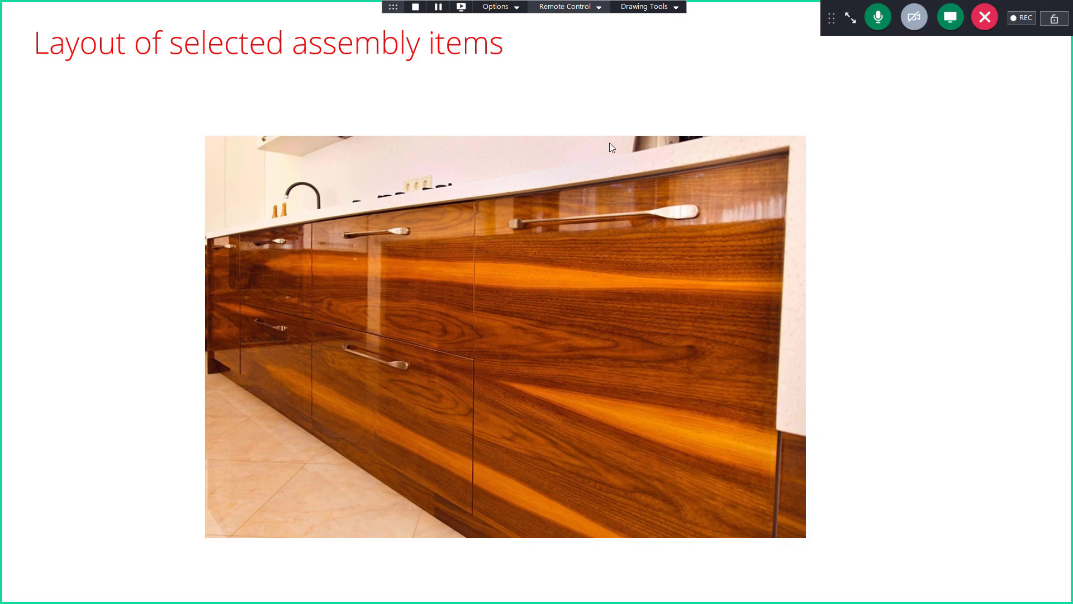
Generate a nesting of only the cabinet's three doors and three drawer facades, clearing the preselected parts first
left_click(610, 143)
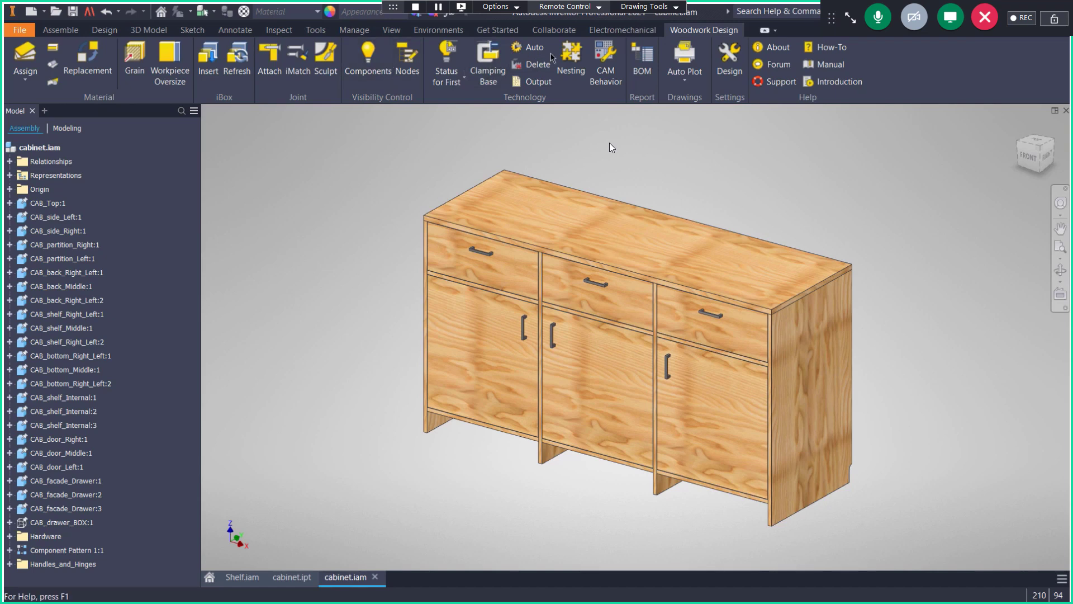
left_click(576, 54)
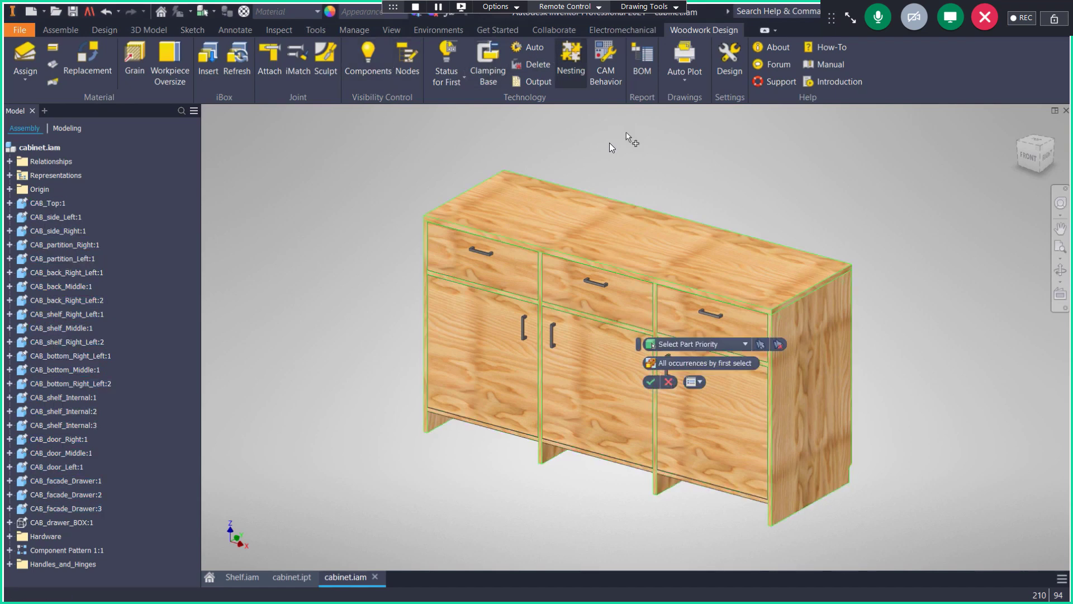
left_click(778, 345)
left_click(503, 283)
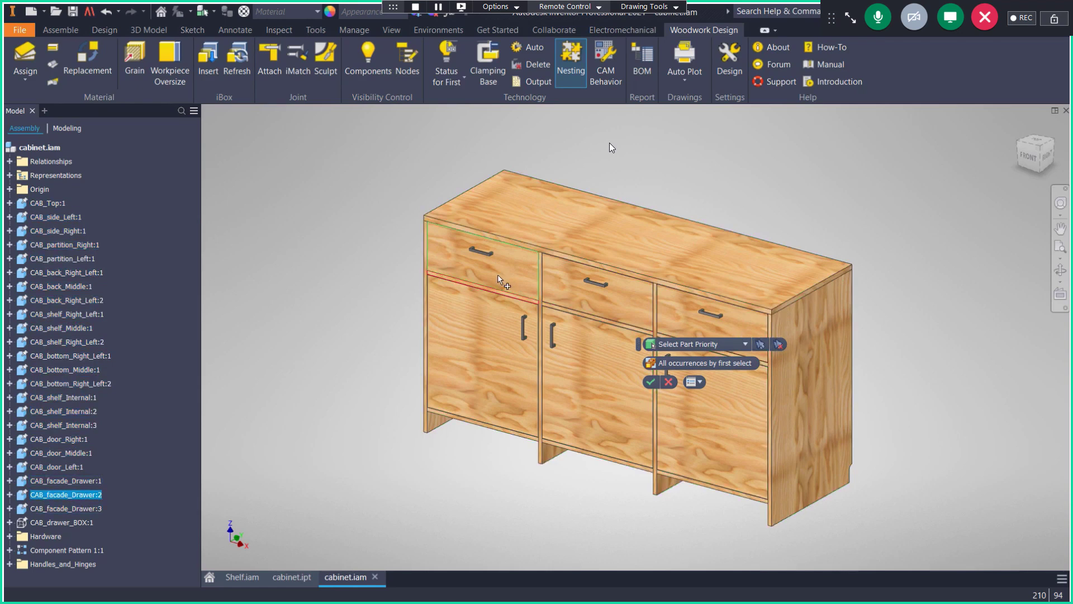
left_click(573, 351)
left_click(495, 356)
left_click(615, 307)
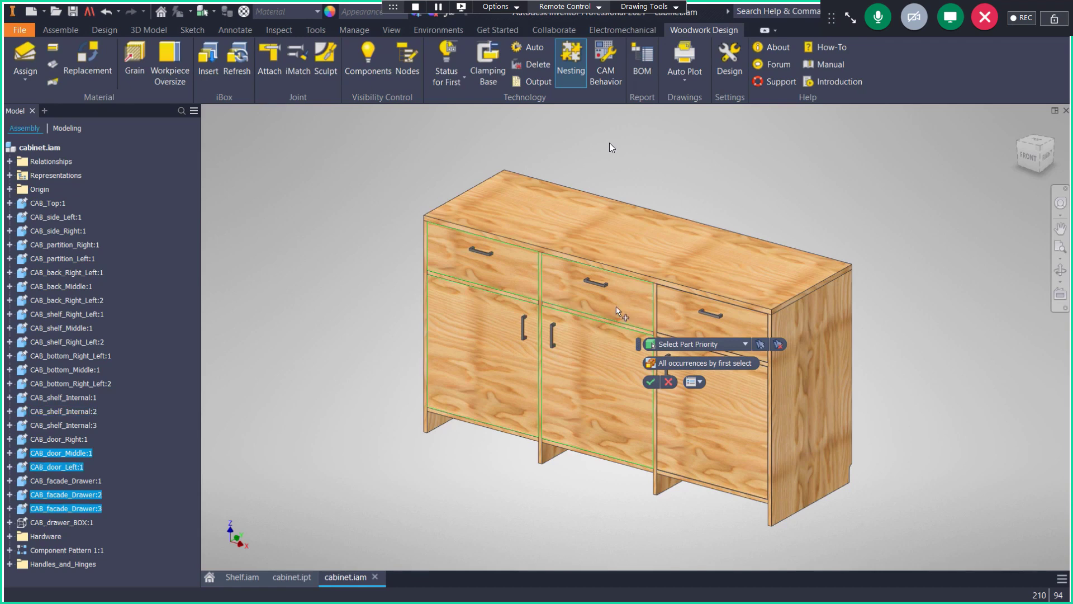
left_click(765, 422)
left_click(796, 414)
left_click(726, 423)
left_click(678, 315)
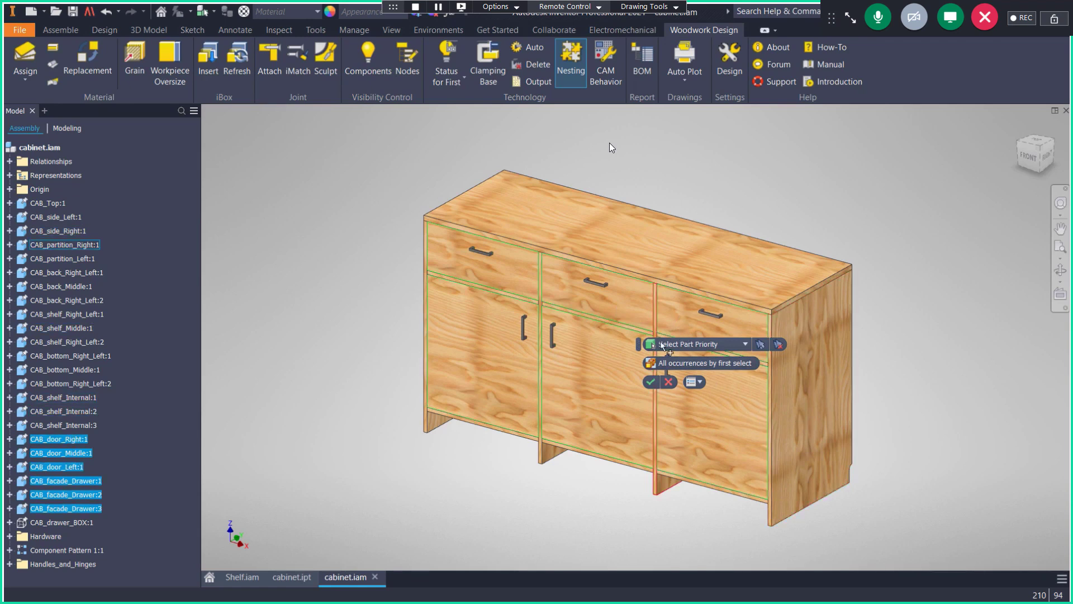
left_click(652, 383)
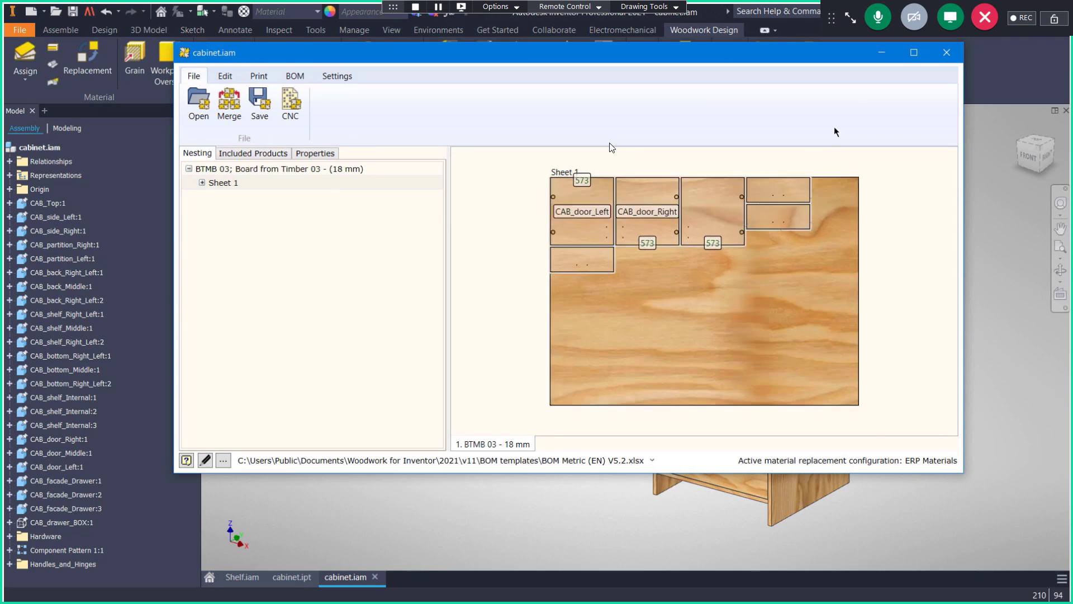
Maximize the nesting window and inspect the labels and dimensions of the pieces laid out on Sheet 1
left_click(914, 52)
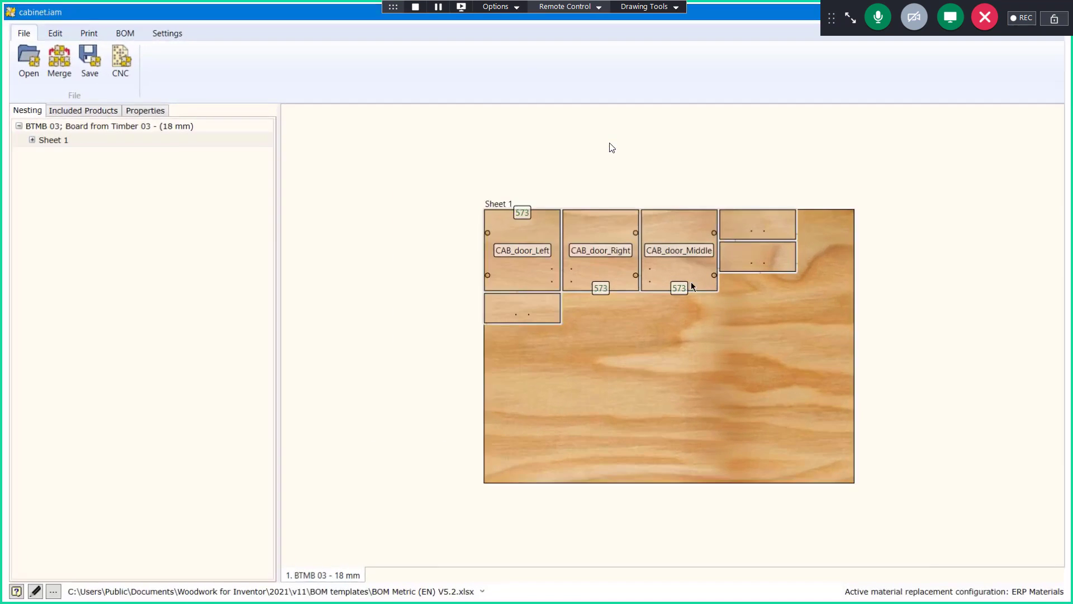
scroll(692, 287, "up", 1)
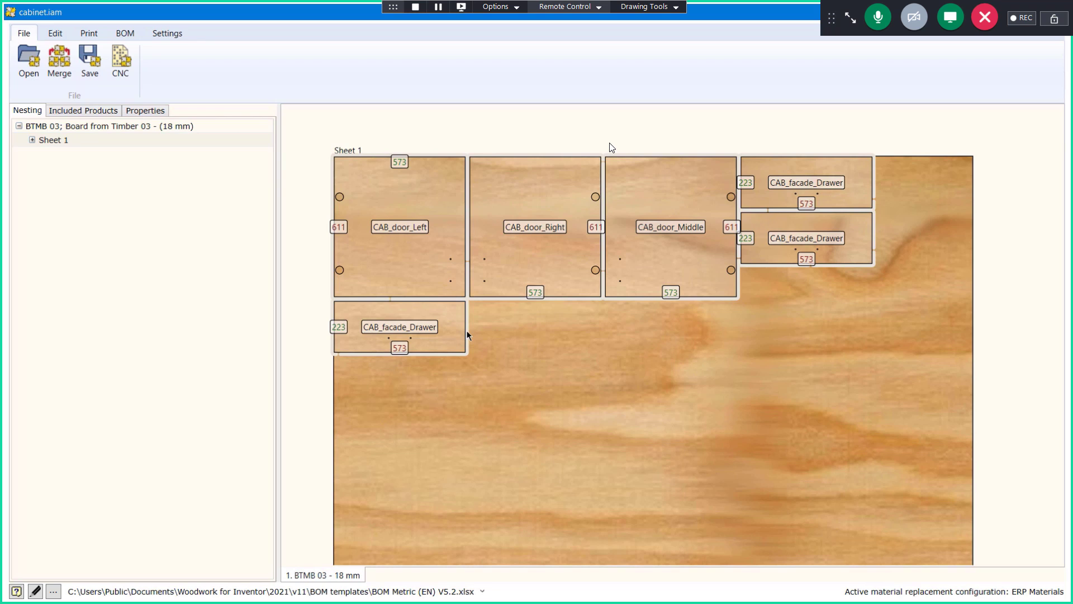
key("Right")
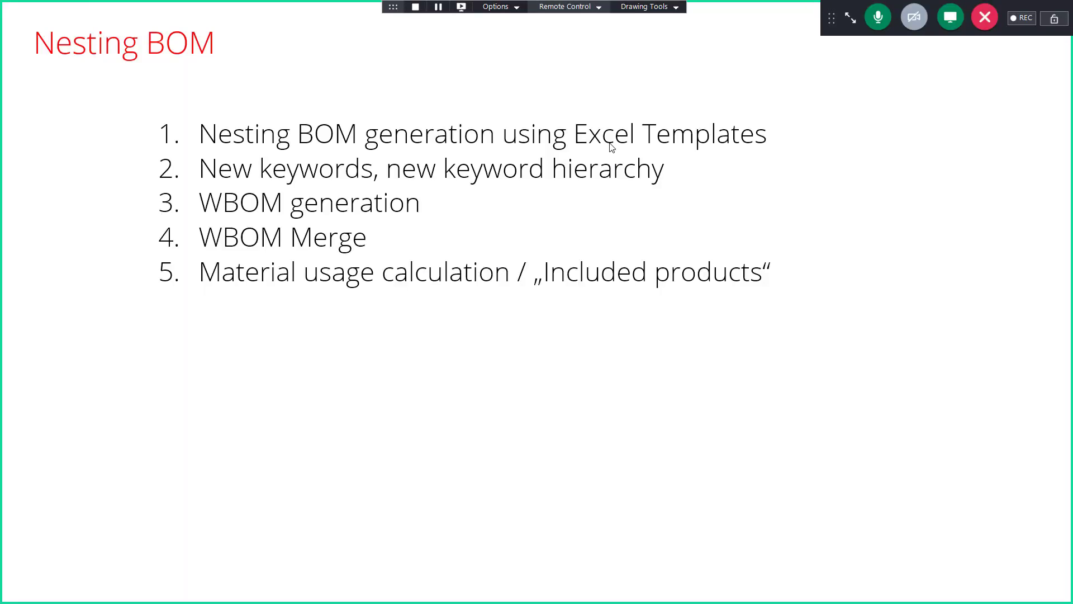
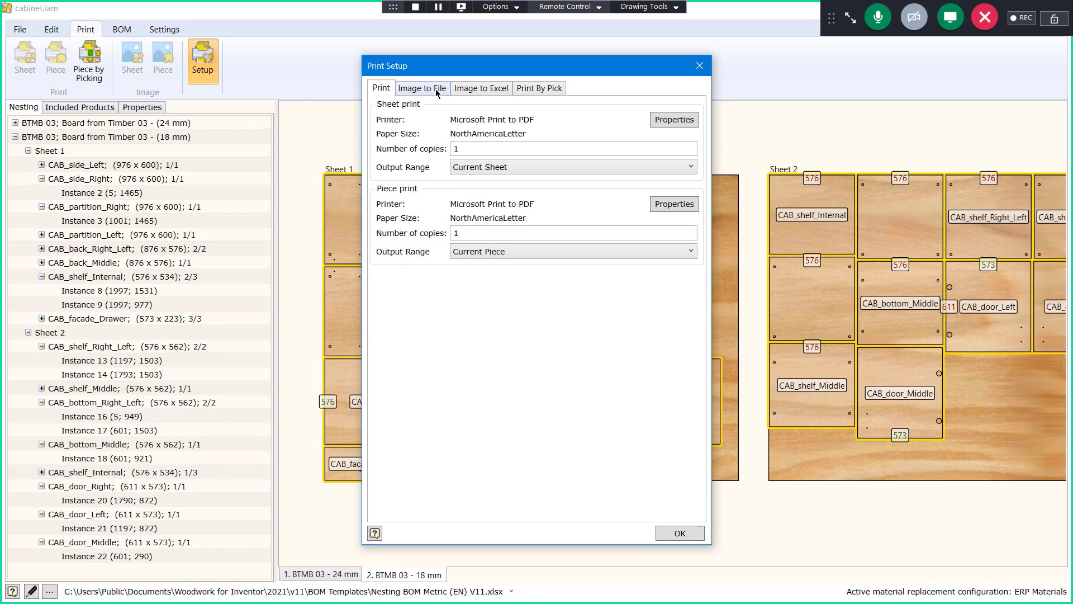
Review the sheet and piece image-to-file print settings, choose Svg as the piece instance image extension, and accept the setup
left_click(437, 91)
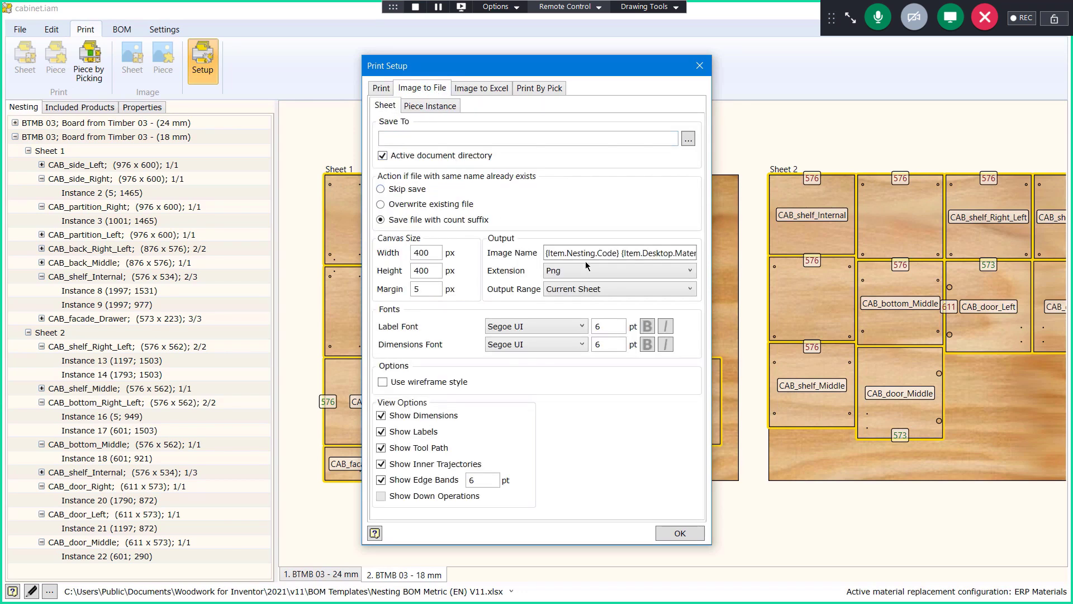
left_click_drag(648, 253, 726, 257)
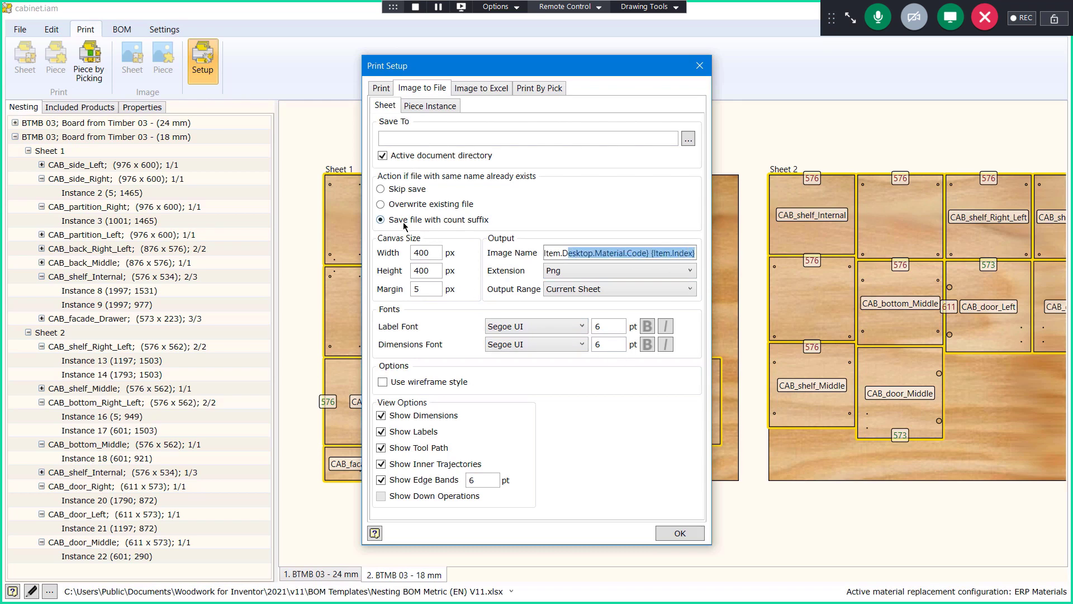
left_click(433, 106)
left_click(643, 254)
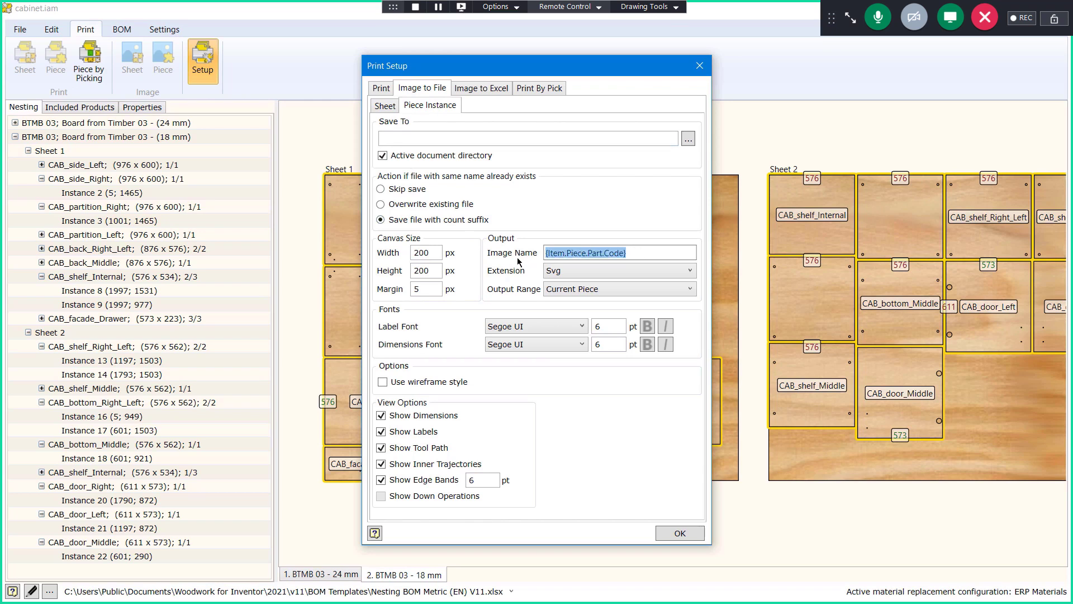
left_click(657, 271)
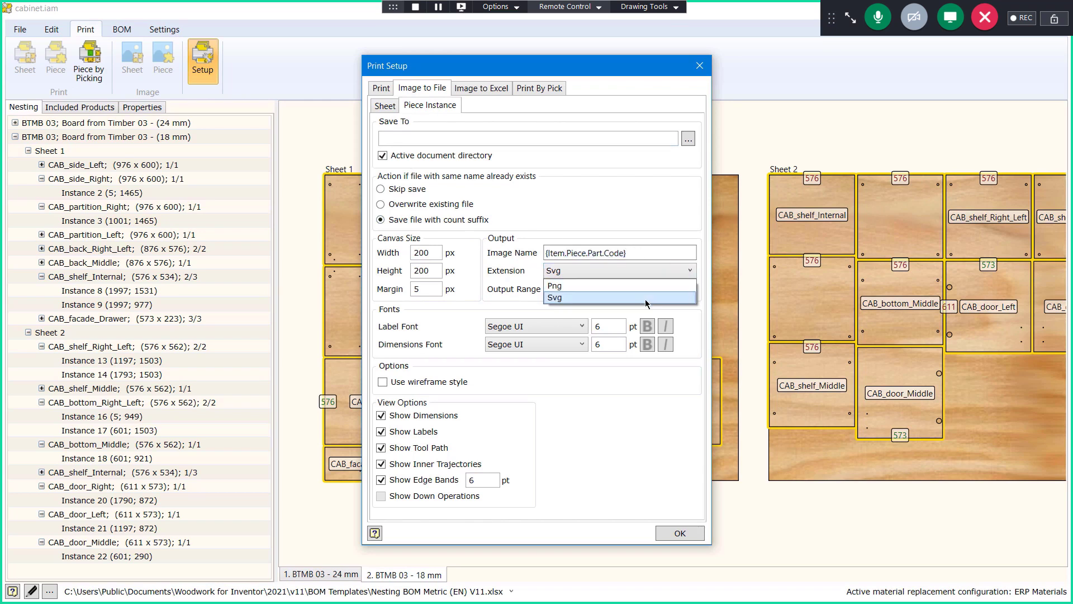
left_click(646, 300)
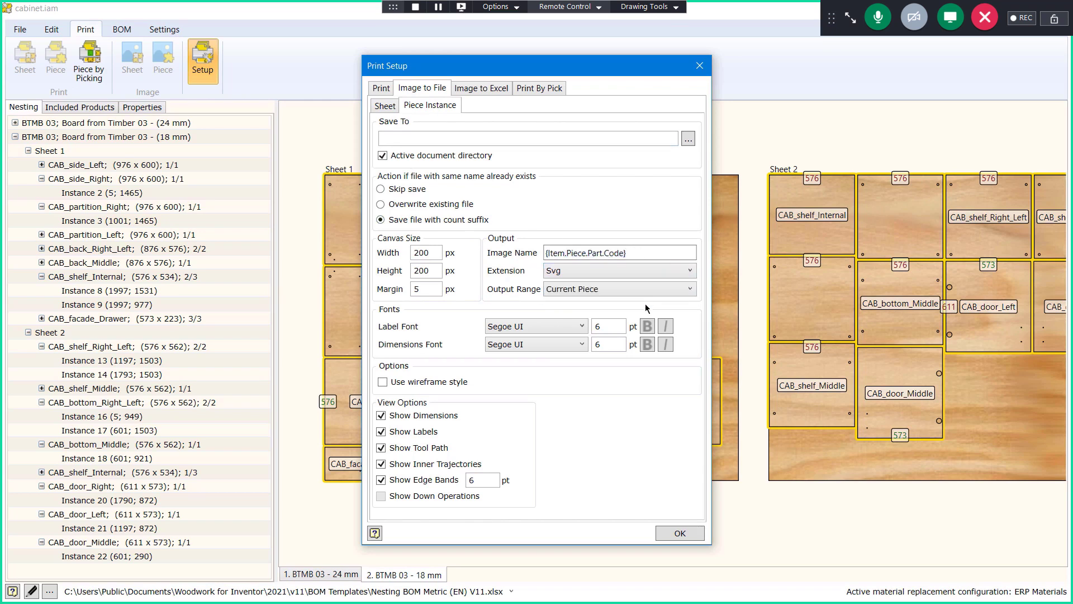
left_click(381, 108)
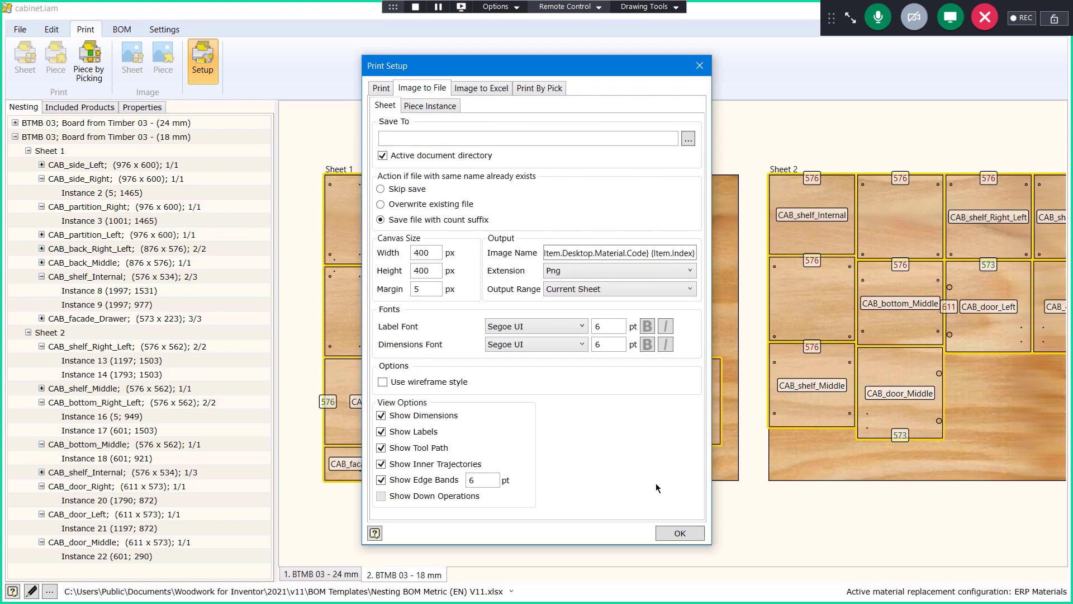
left_click(674, 534)
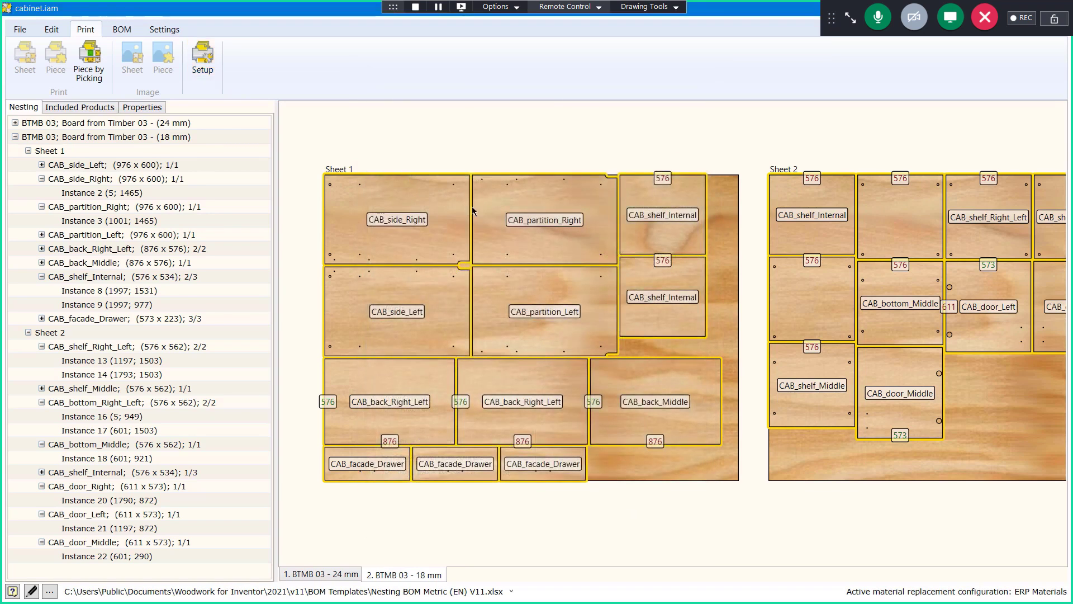
Export piece images of CAB_side_Right and Sheet 1's lower CAB_shelf_Internal, plus sheet images of Sheet 1 and Sheet 2 of the 18 mm board
left_click(458, 258)
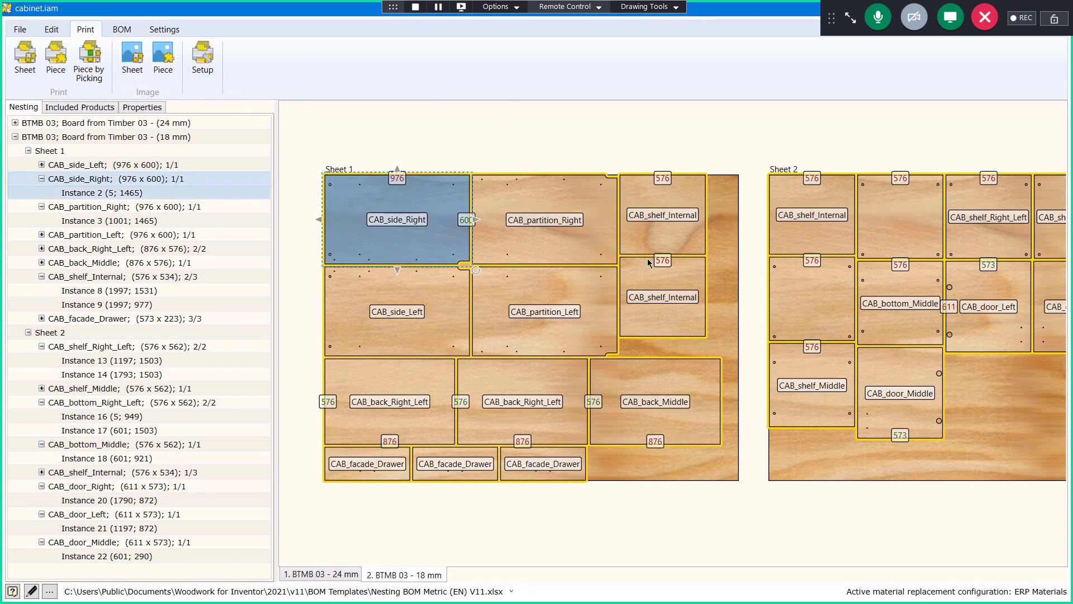
left_click(656, 313)
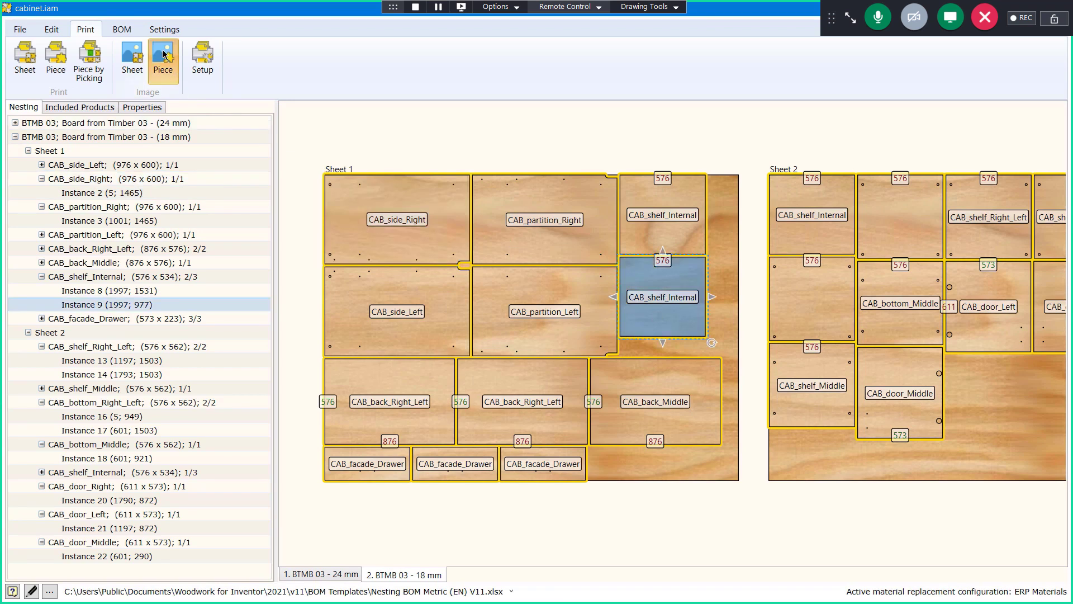
left_click(735, 204)
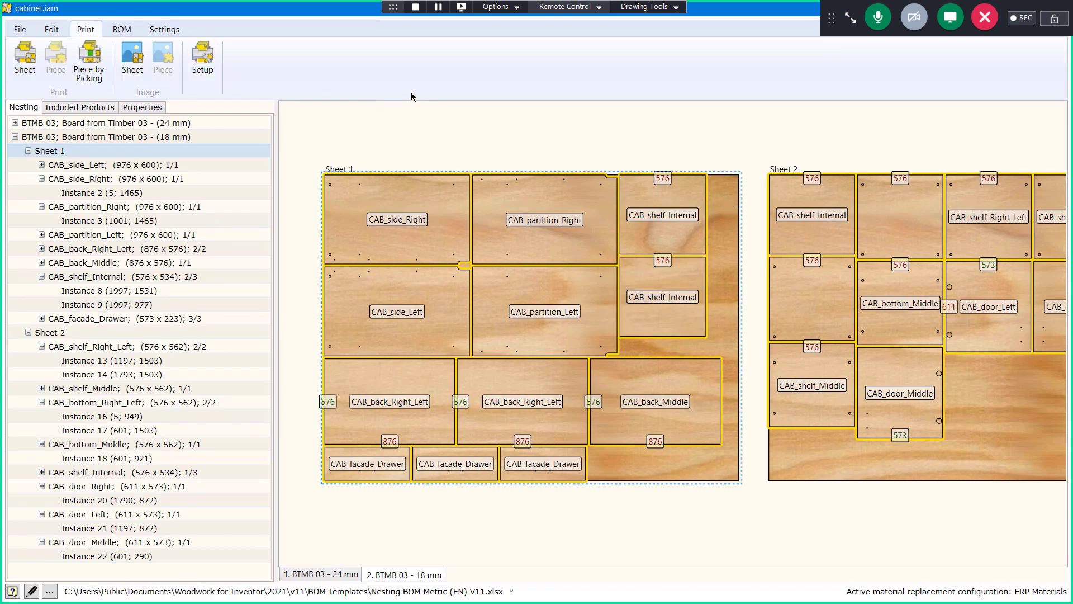
left_click(837, 201)
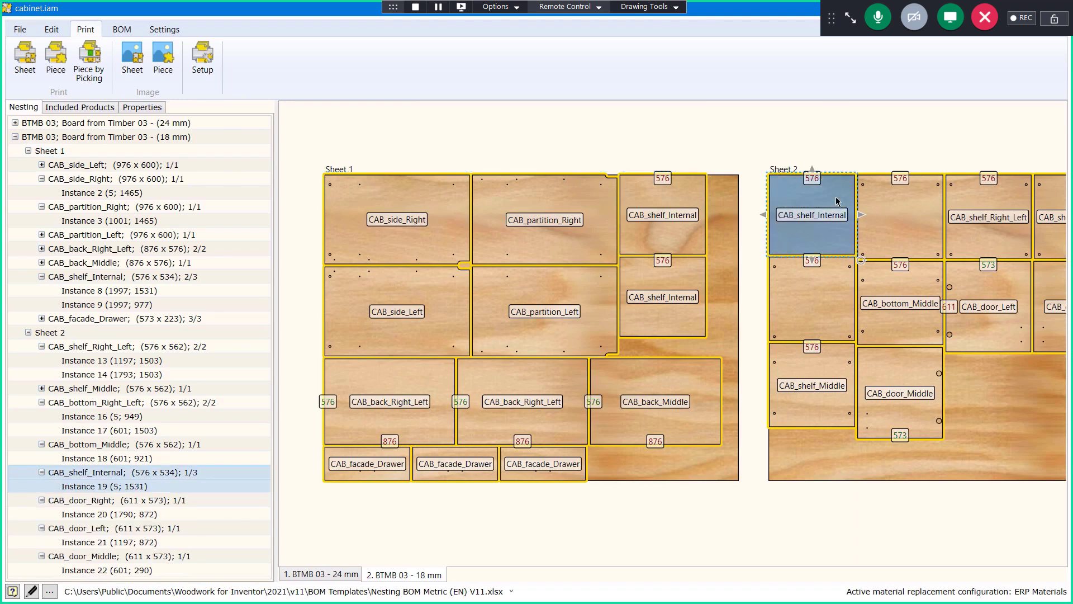
left_click(135, 65)
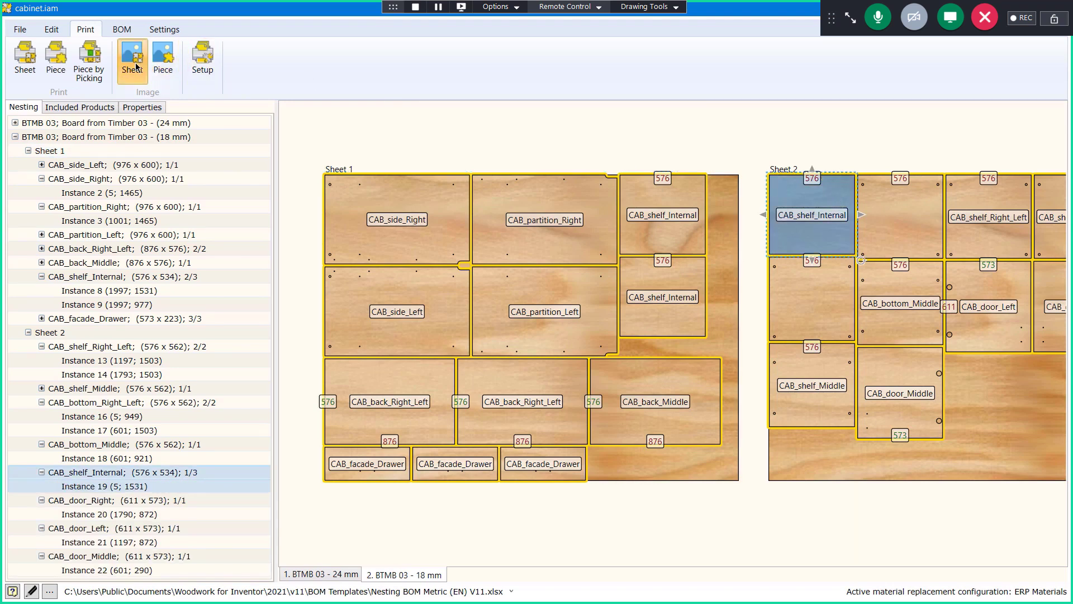
left_click(749, 156)
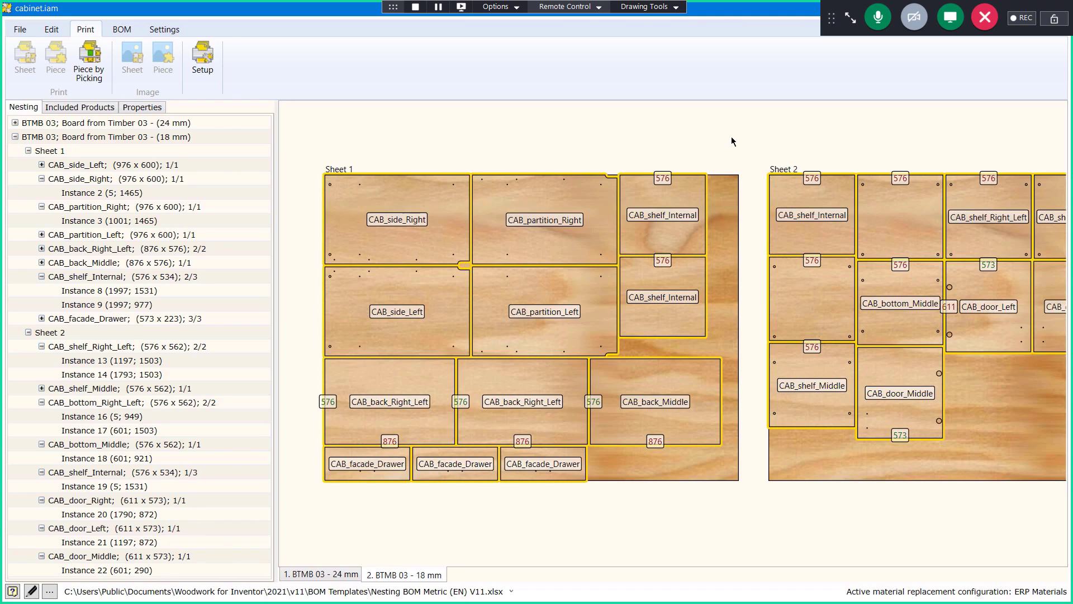
Switch to the nesting_demo folder in File Explorer and view the exported sheet images BTMB 03 1.png and BTMB 03 2.png
key("alt+Tab")
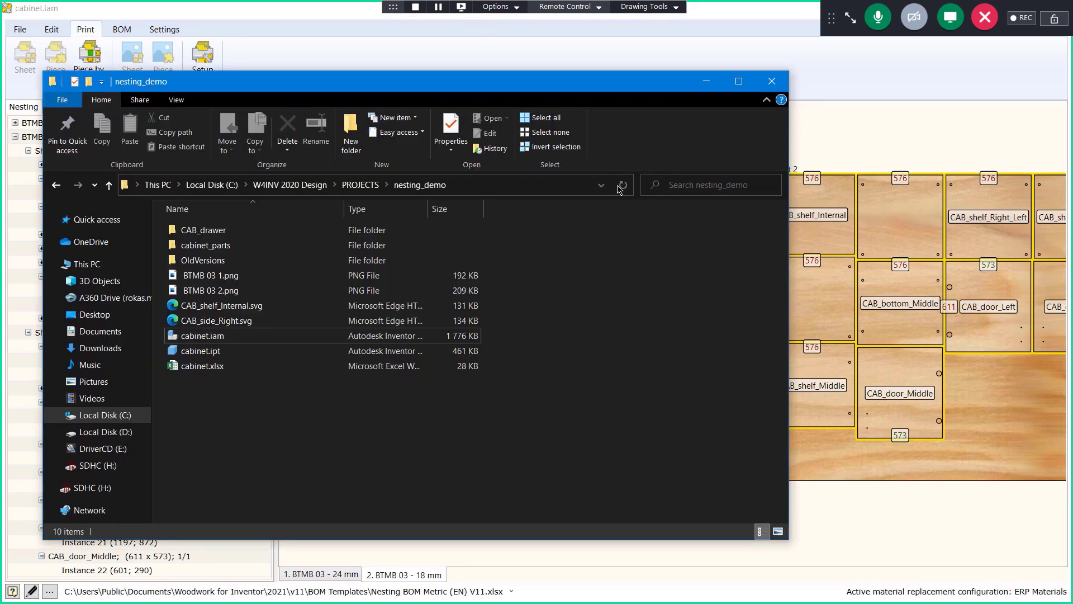
double_click(247, 275)
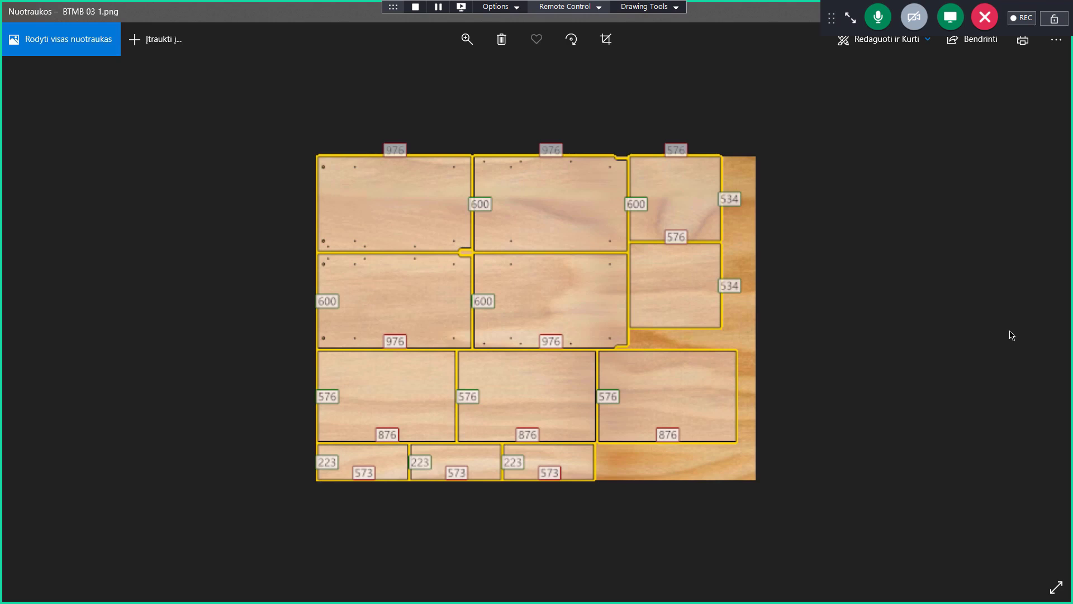
left_click(1060, 10)
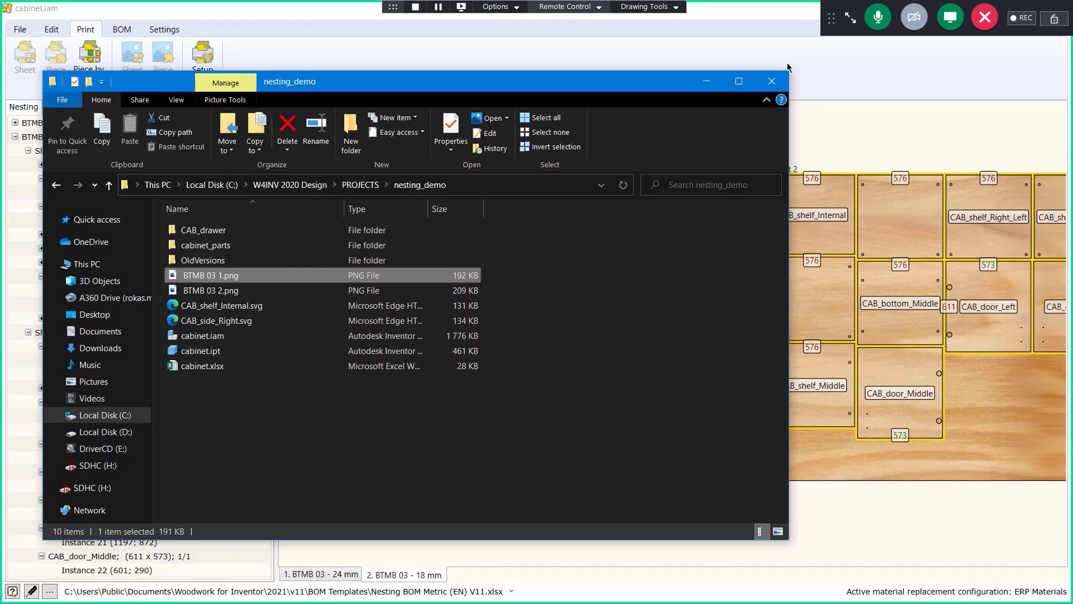
left_click(238, 291)
double_click(238, 291)
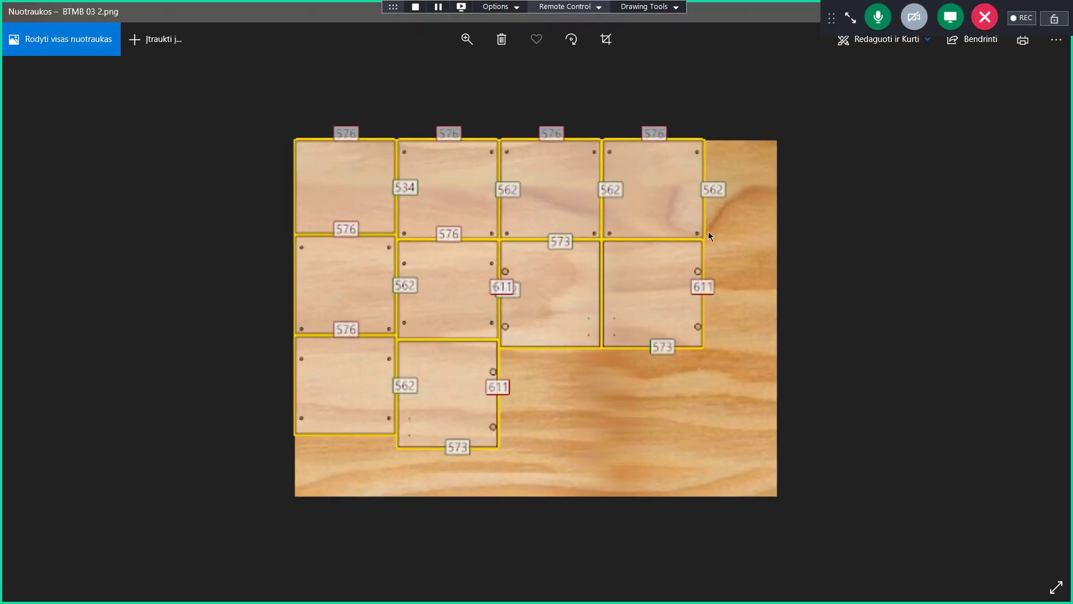
left_click(1057, 10)
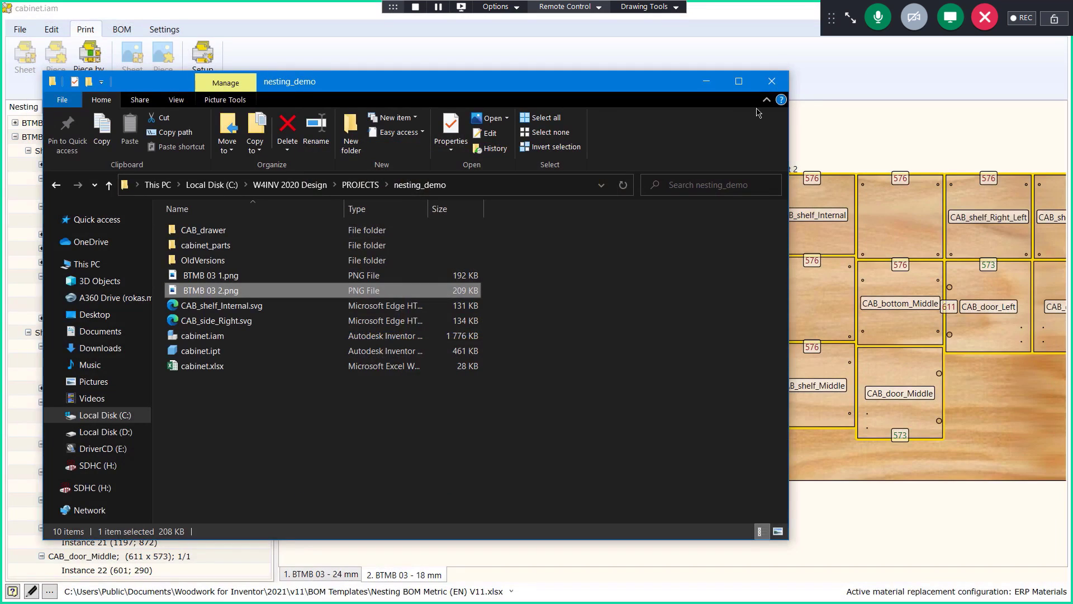
View the exported piece image CAB_shelf_Internal.svg in Microsoft Edge and close it
left_click(245, 307)
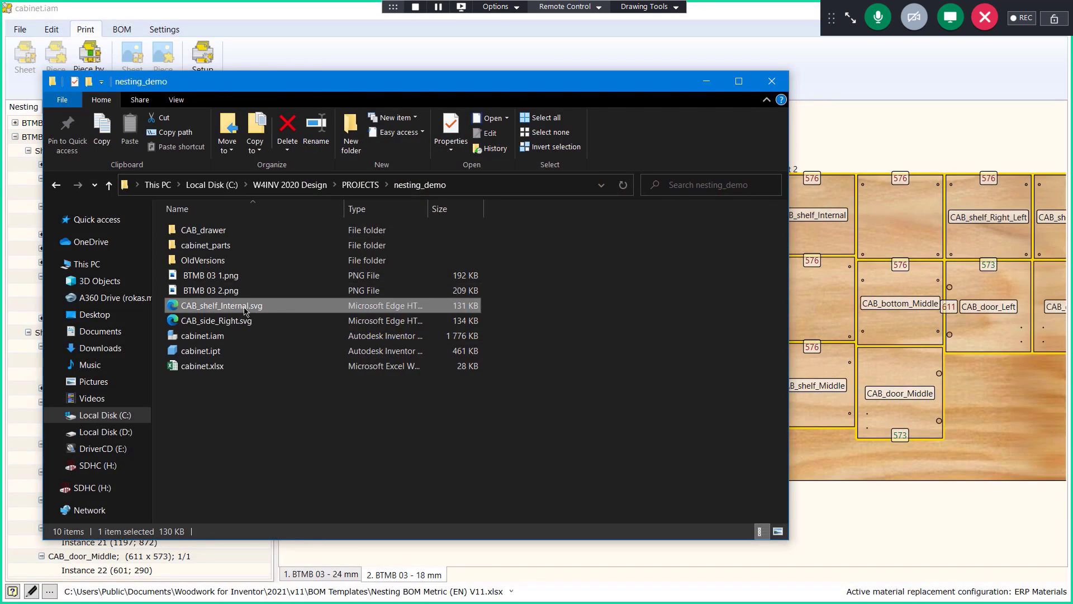
right_click(245, 311)
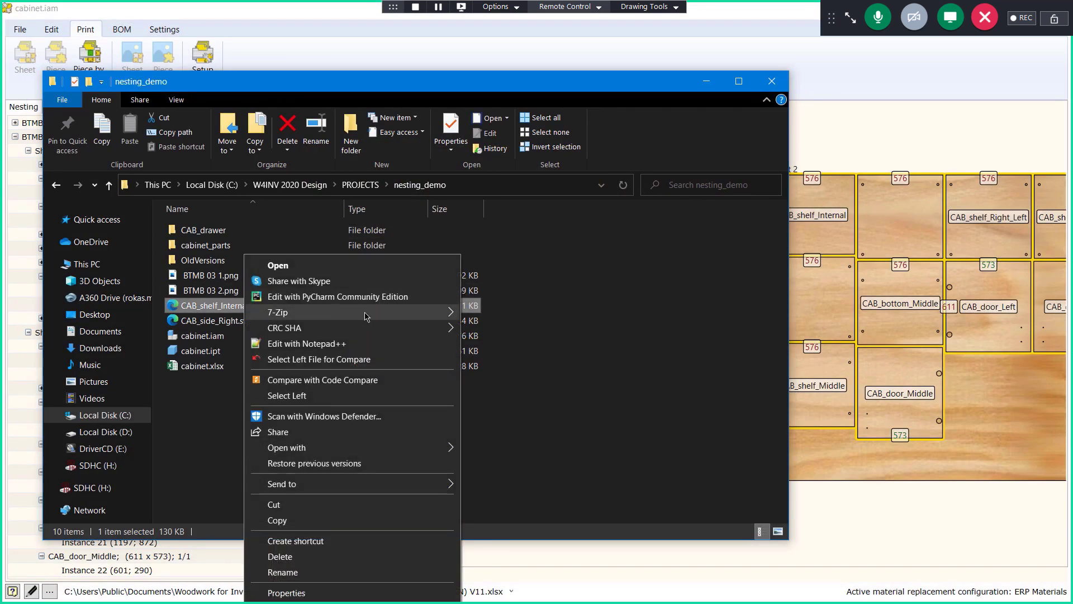
mouse_move(417, 448)
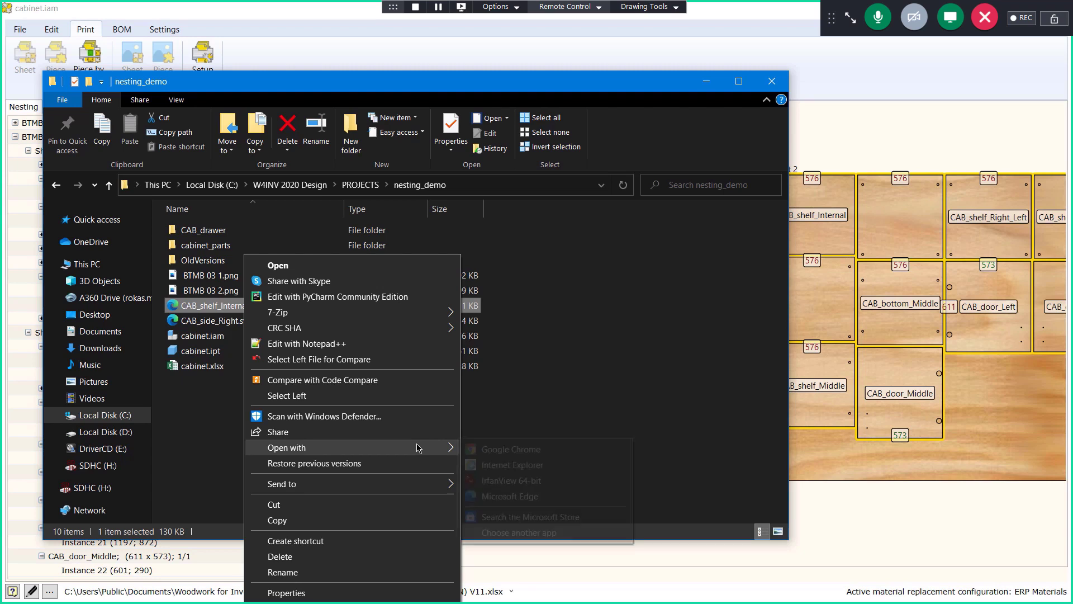
left_click(533, 496)
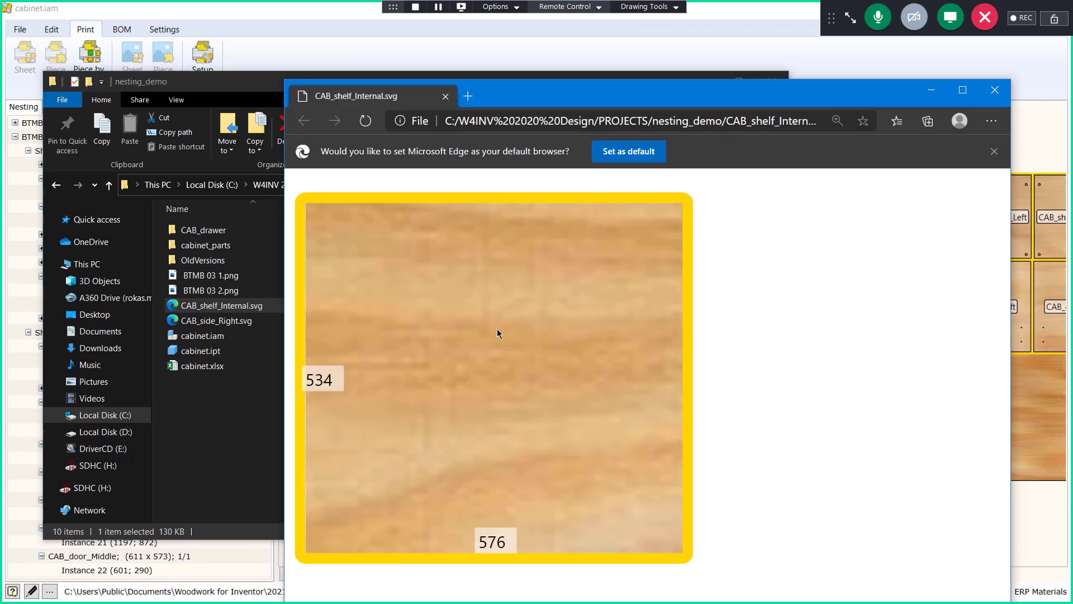
left_click(993, 91)
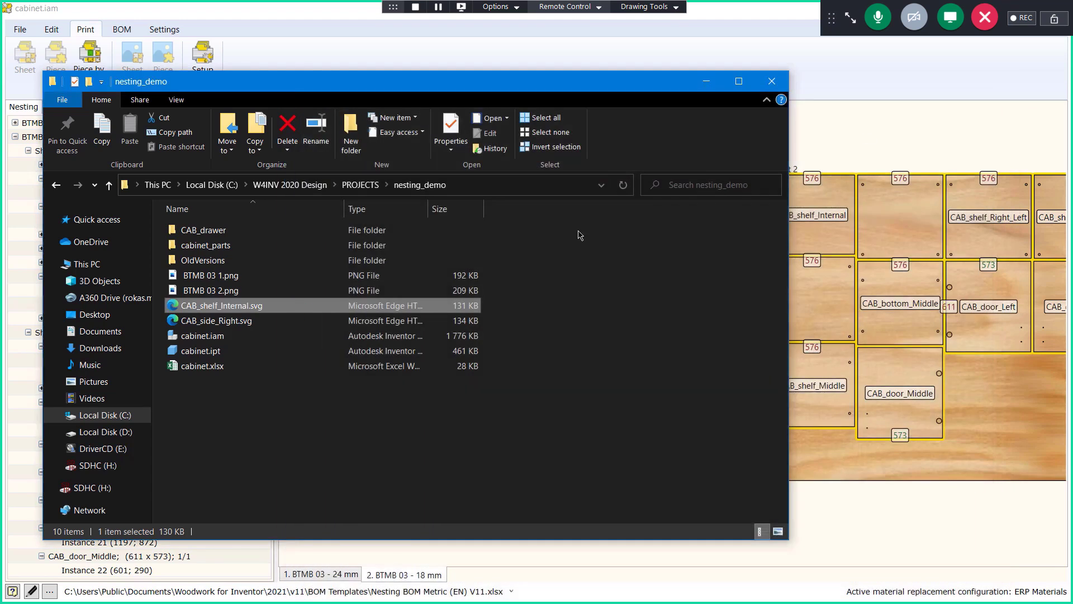
Open the exported piece image CAB_side_Right.svg in Microsoft Edge
right_click(244, 322)
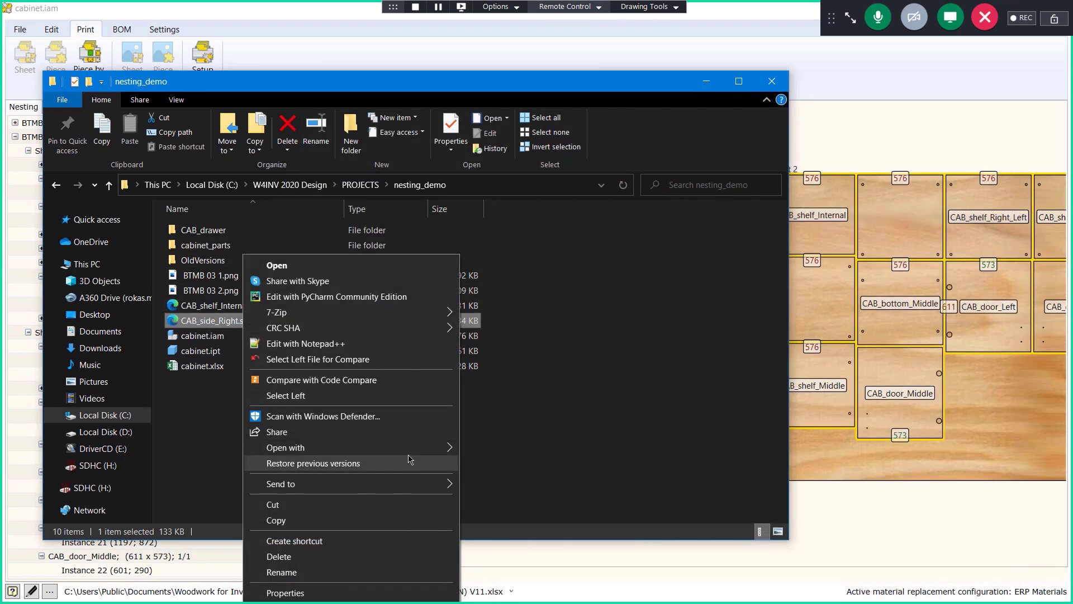
mouse_move(446, 450)
left_click(506, 496)
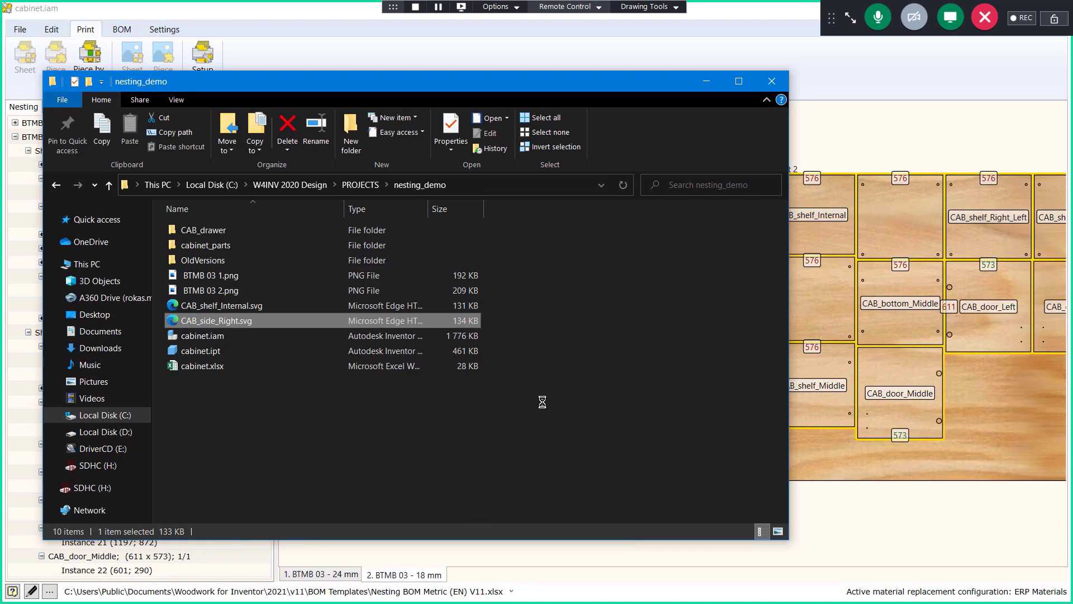
Zoom in on the exported piece image CAB_side_Right.svg to examine it, and close it
scroll(344, 271, "up", 6, "ctrl")
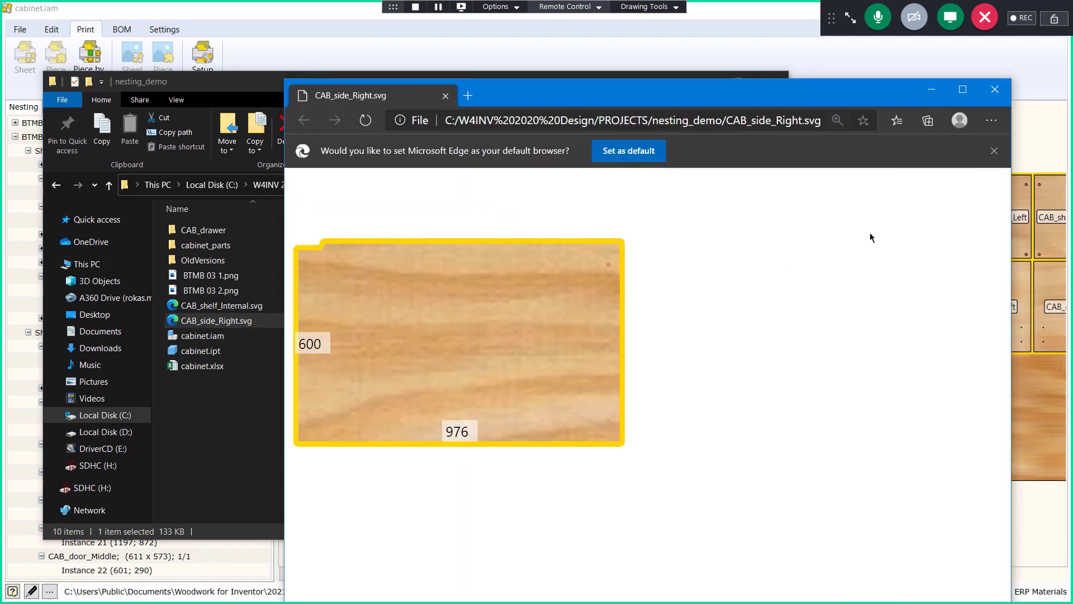
left_click(996, 91)
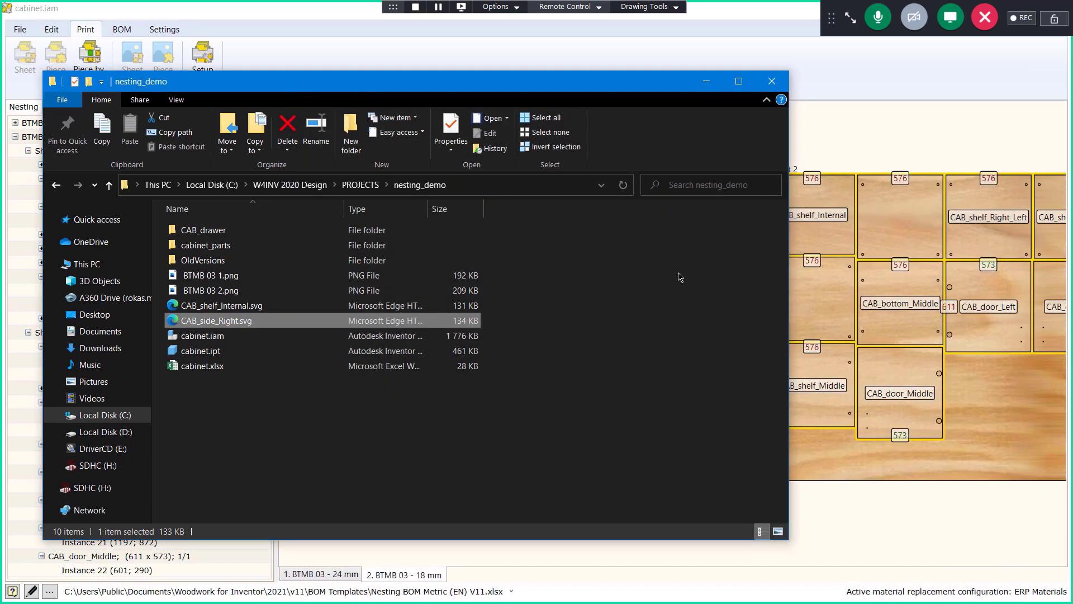
left_click(635, 280)
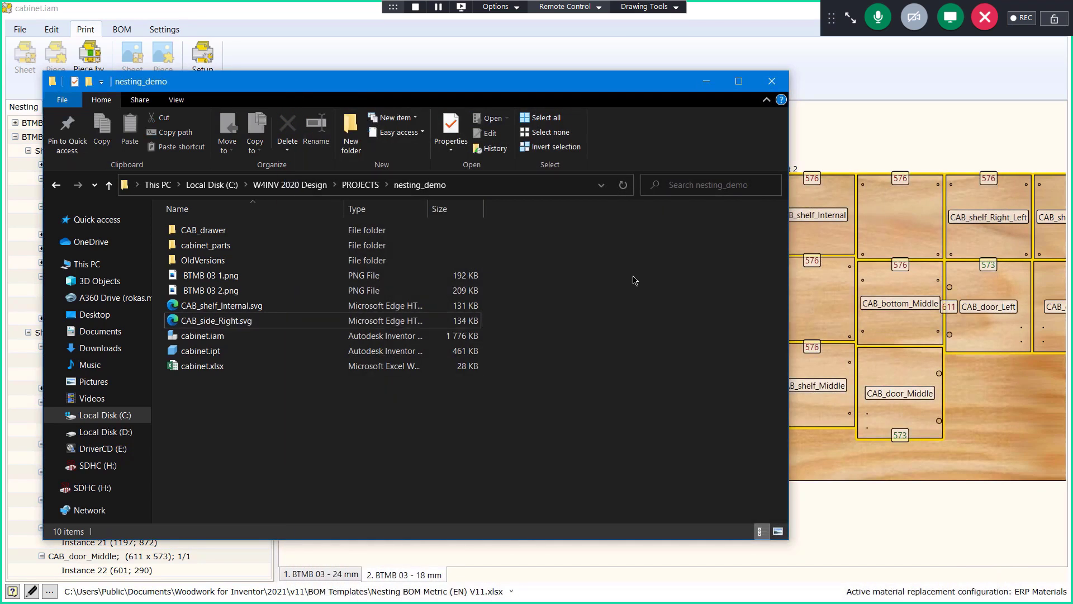
Return to the cabinet.iam nesting window and print Sheet 1 of the 18 mm board to the PDF file sheet_1 in nesting_demo
left_click(398, 53)
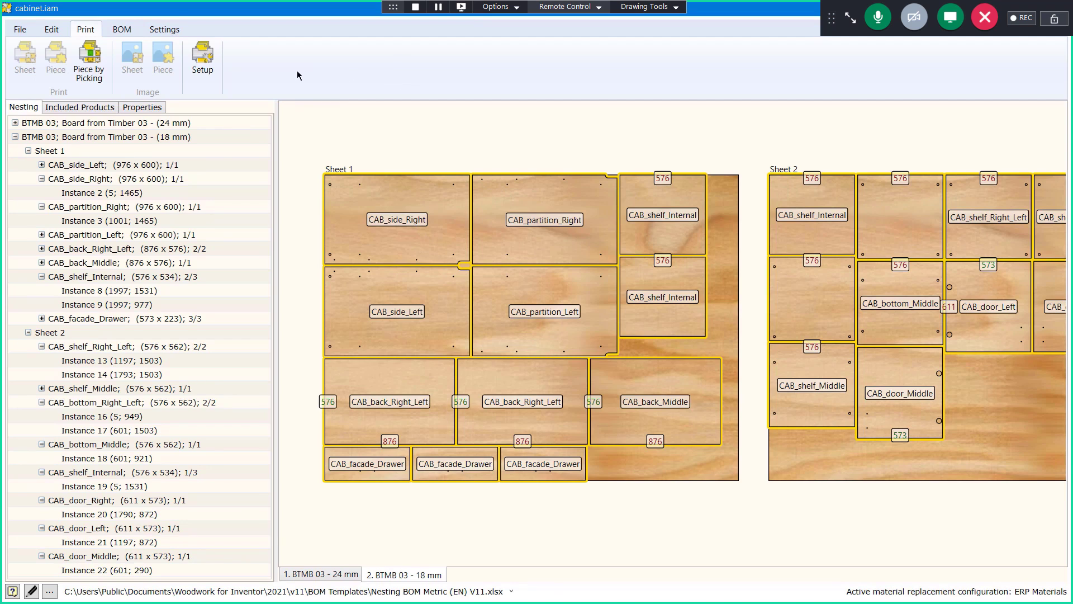
left_click(431, 194)
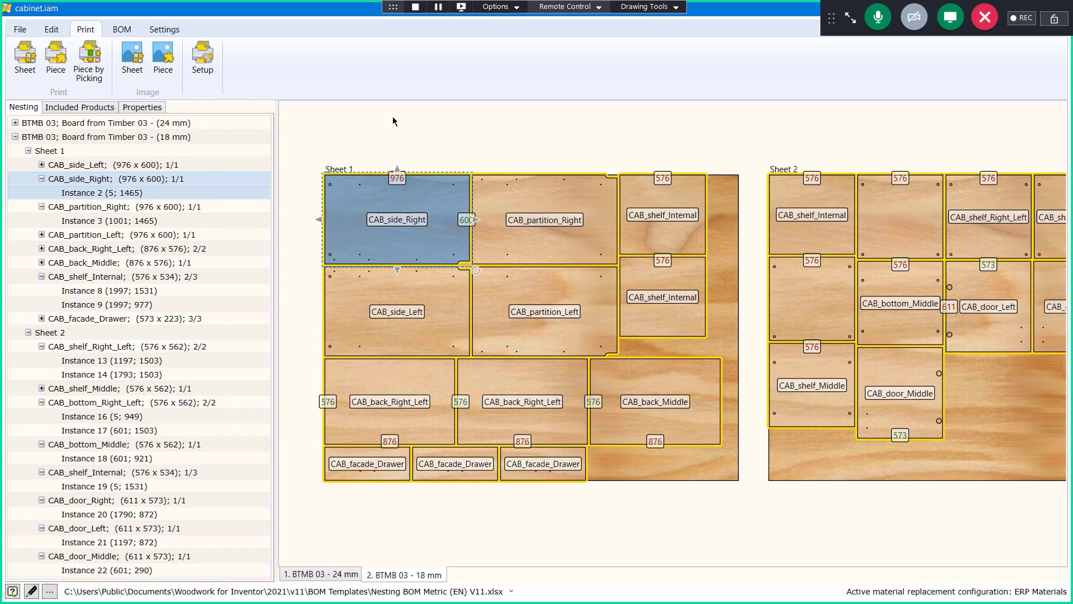
left_click(24, 66)
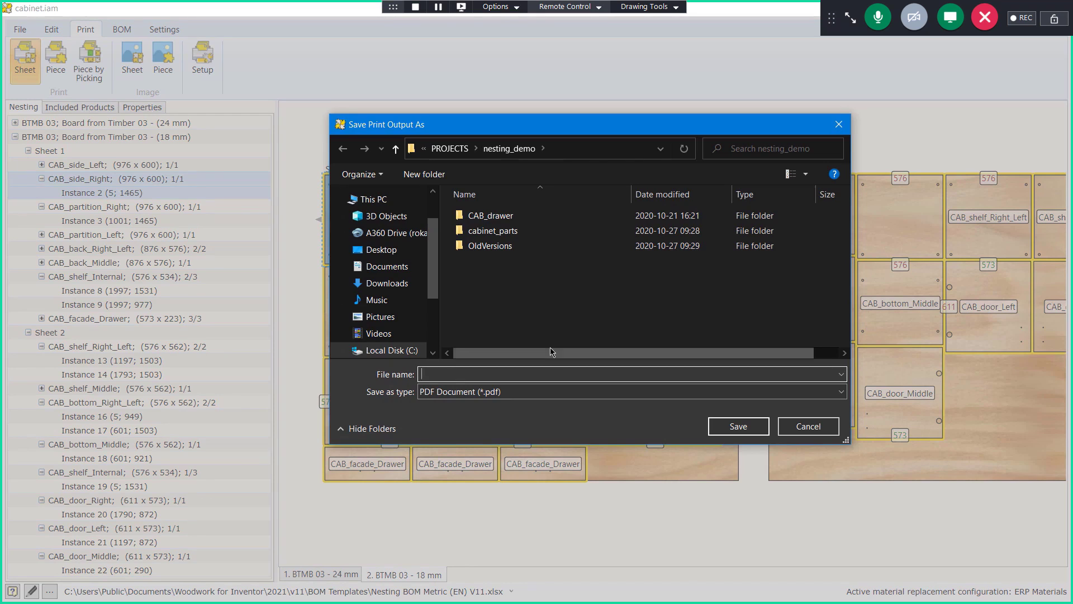
type("sheet")
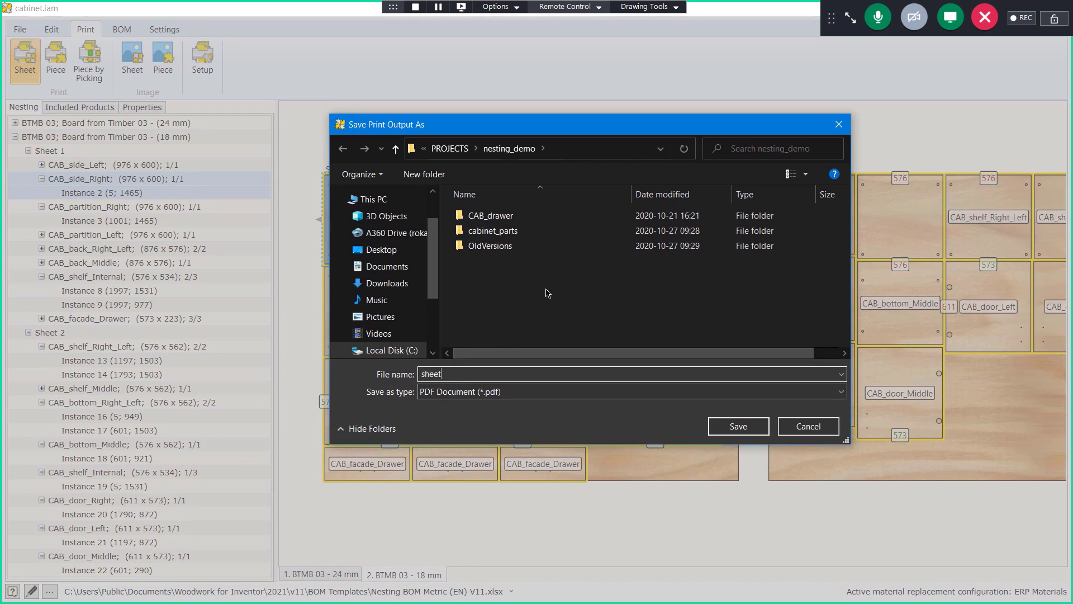
type("_1")
left_click(737, 428)
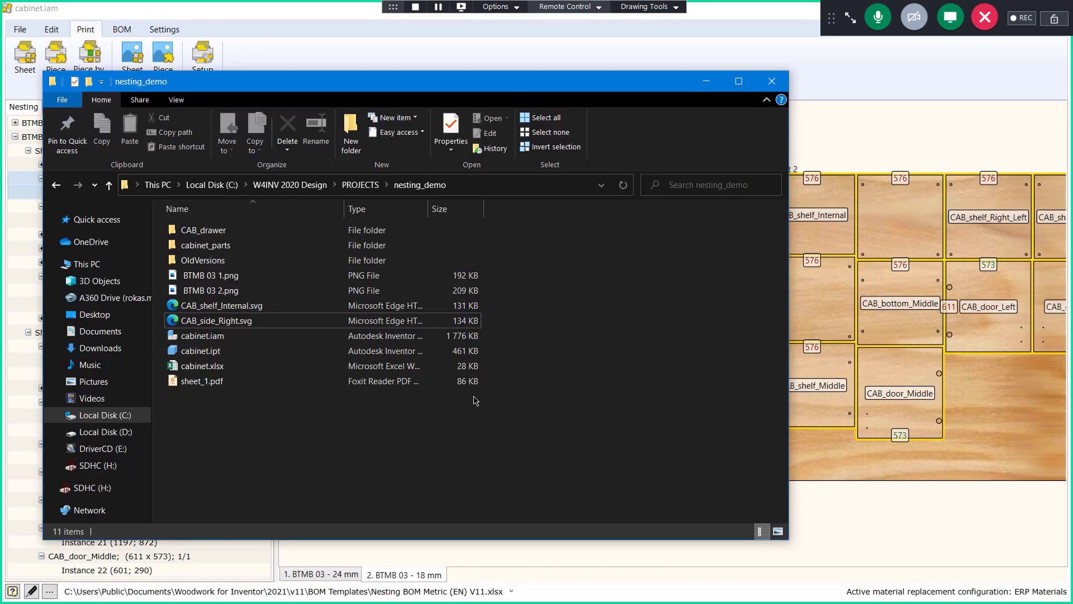
Open the printed sheet_1.pdf from the nesting_demo folder in Foxit Reader and examine the sheet layout
left_click(210, 384)
double_click(210, 386)
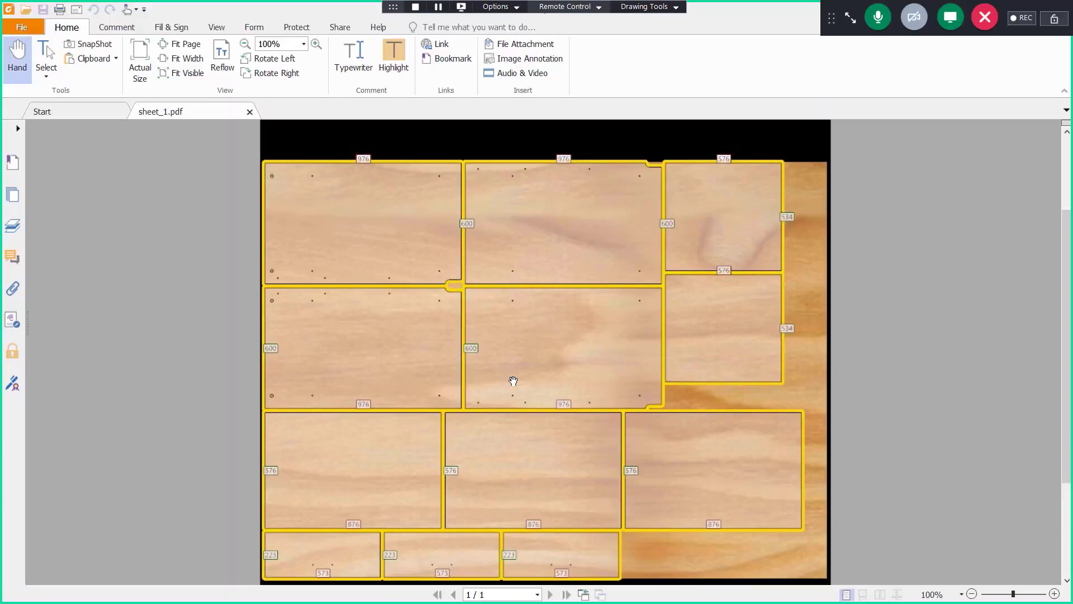
scroll(510, 378, "down", 1)
scroll(510, 378, "up", 1)
key("alt+Tab")
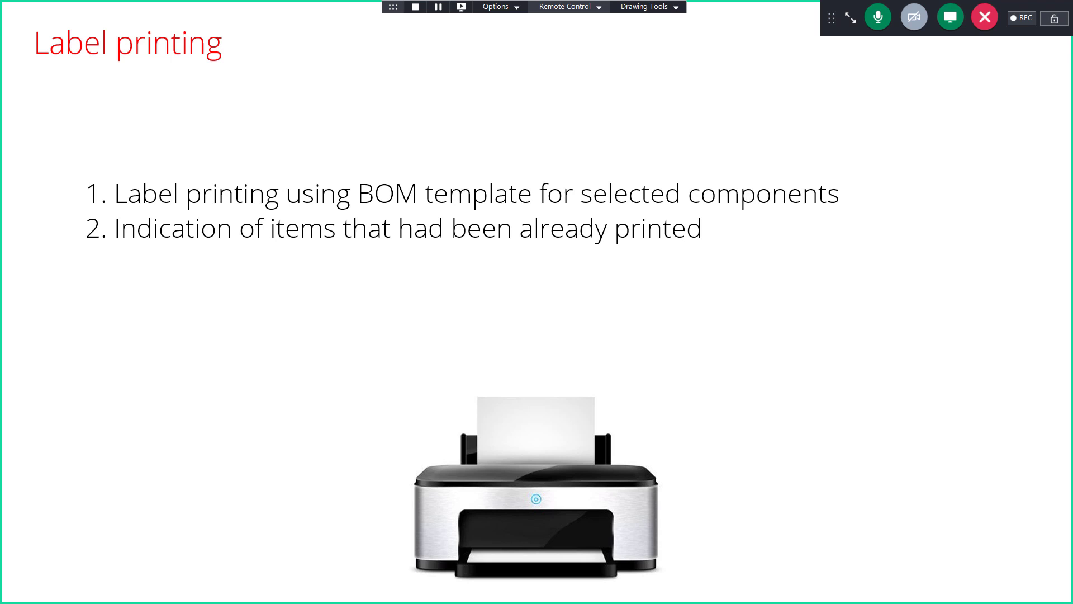
Switch to the cabinet.iam nesting window and select Nesting Stiker Print V11.xlsx as the BOM template
key("alt+Tab")
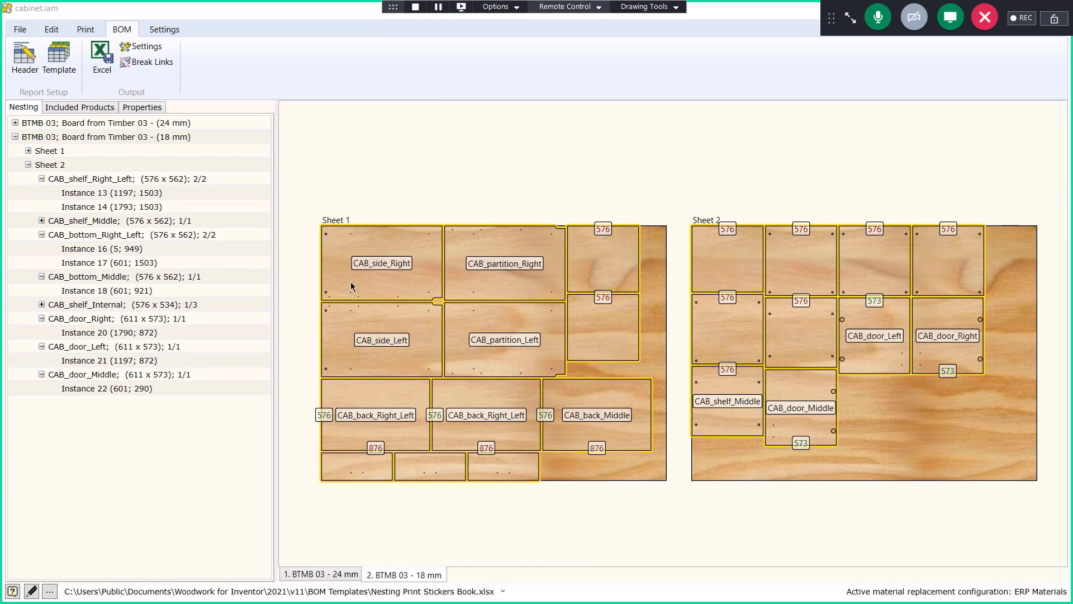
left_click(52, 593)
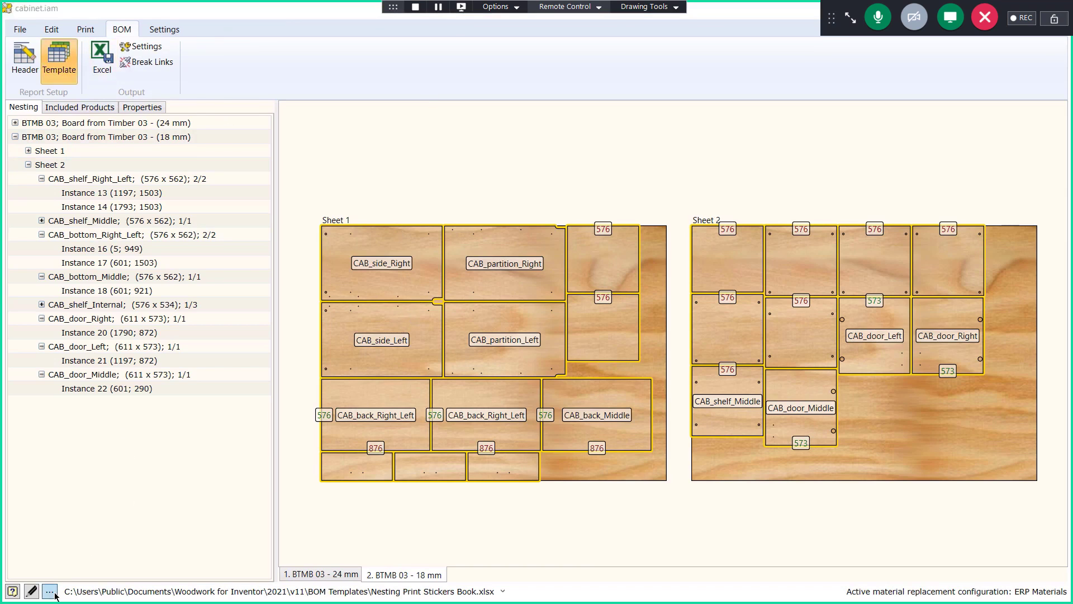
scroll(643, 314, "down", 4)
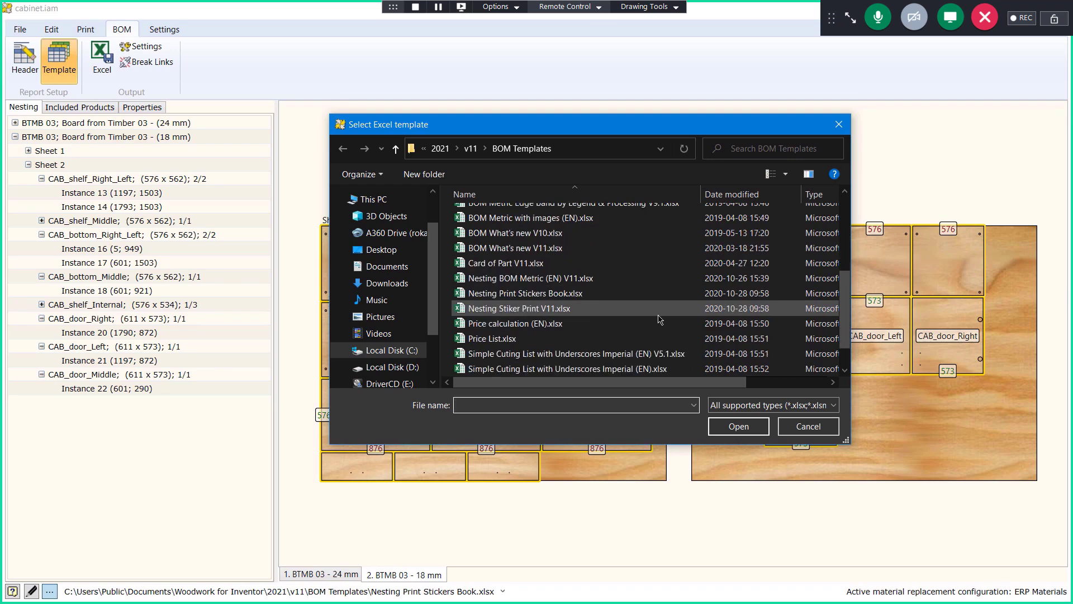
left_click(595, 308)
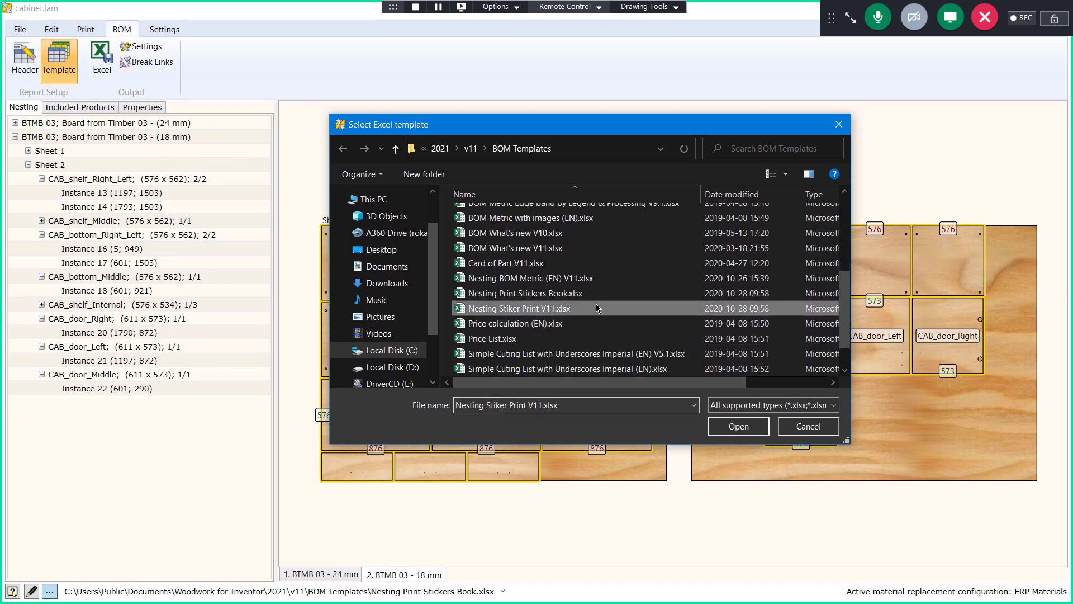
left_click(731, 430)
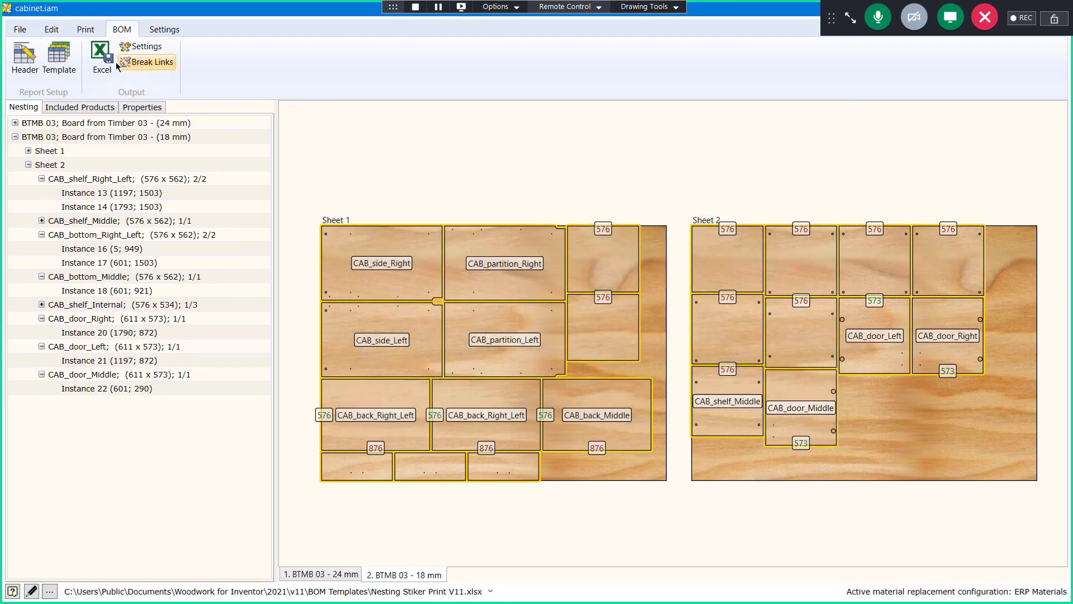
Export the BOM to Excel as cabinet.xlsx in nesting_demo, replacing the existing file, and open it
left_click(96, 60)
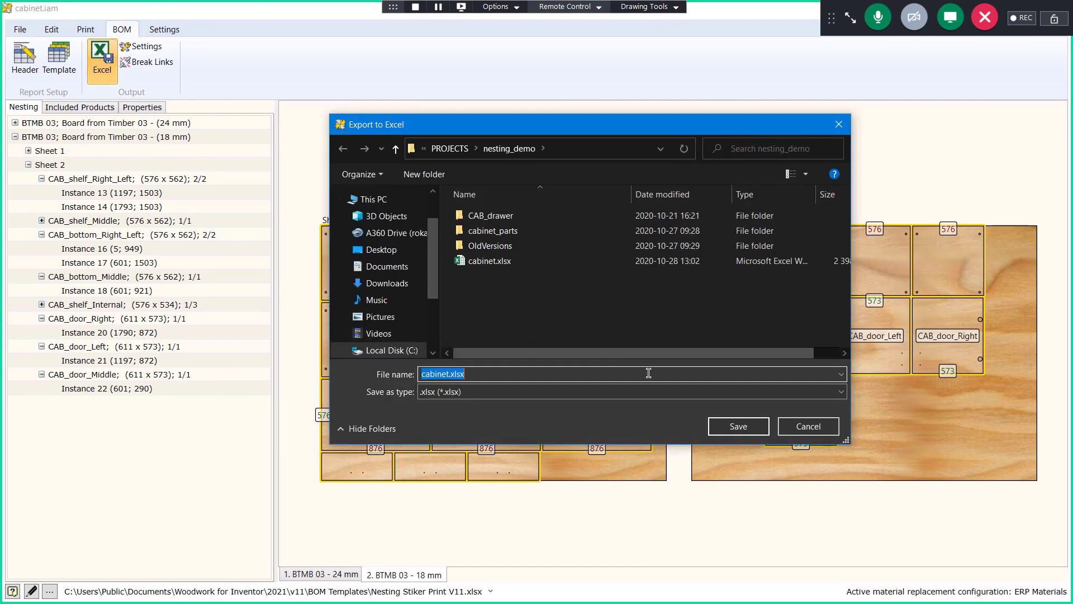
left_click(723, 426)
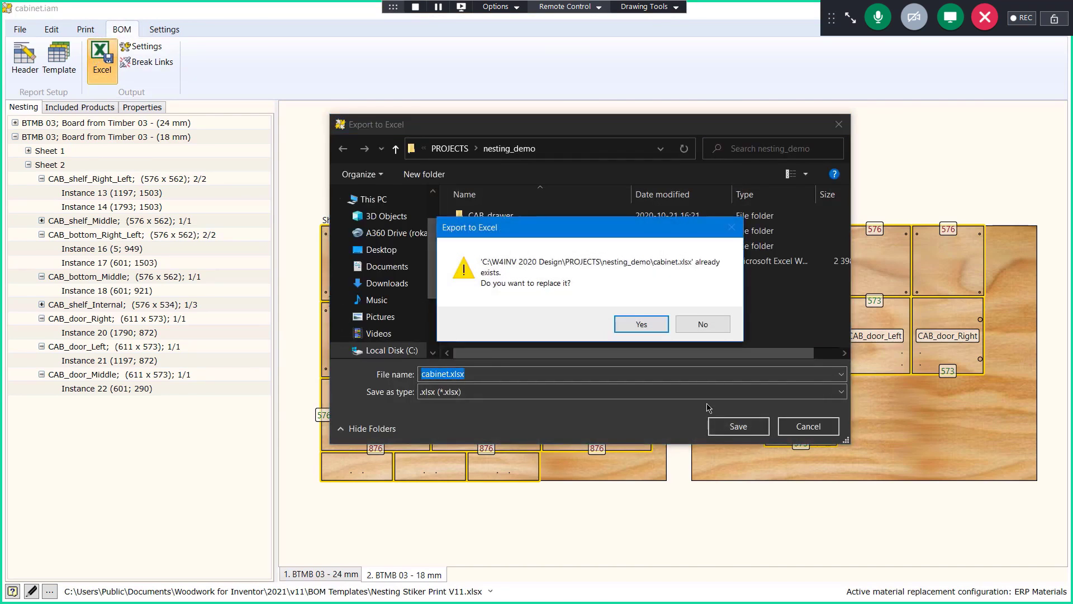
left_click(657, 327)
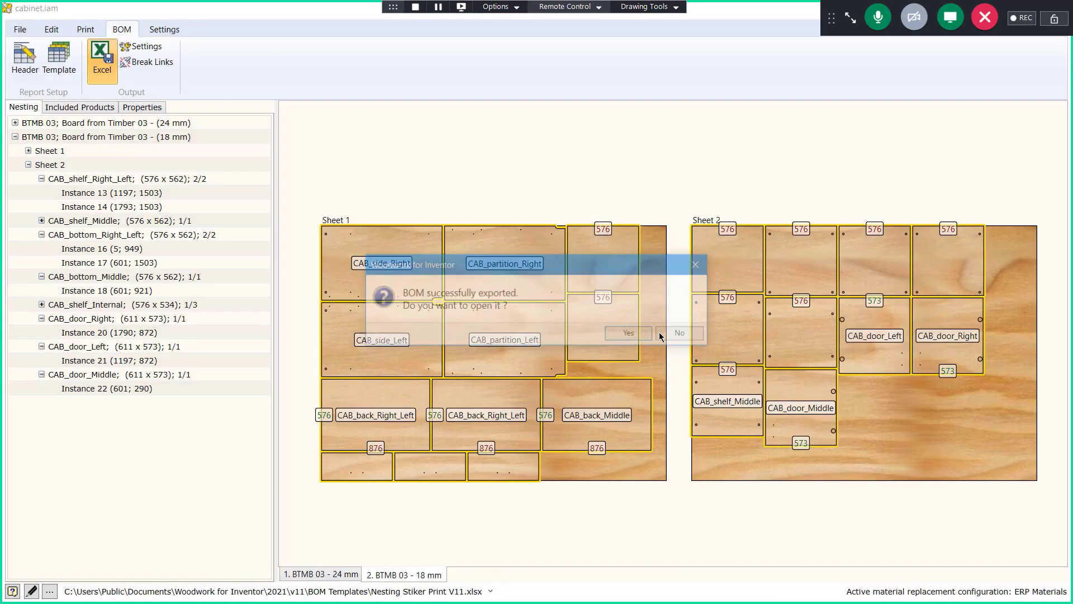
left_click(628, 336)
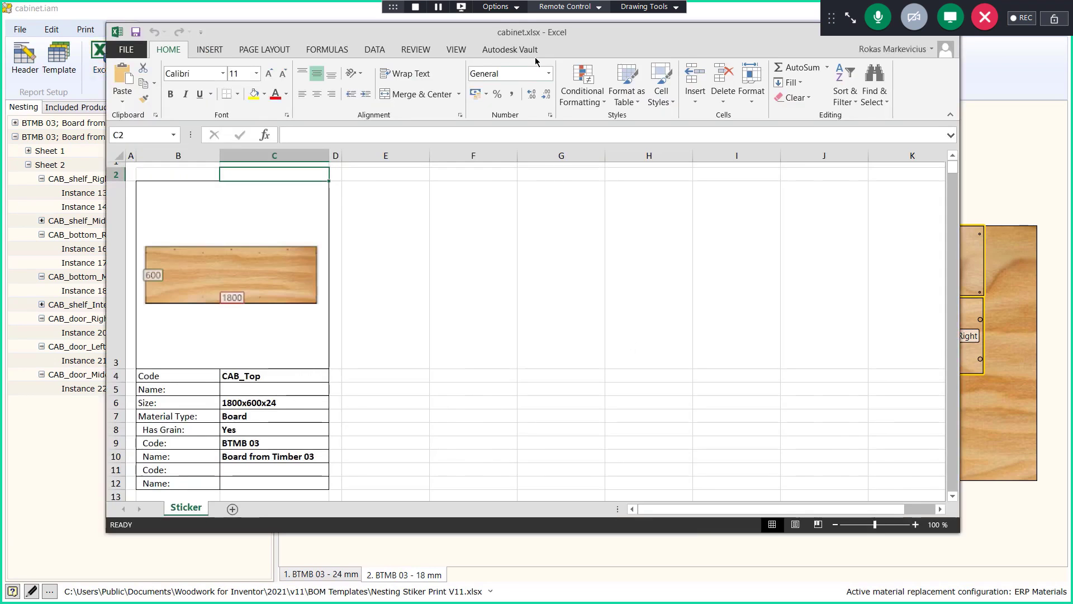
Maximize the exported cabinet.xlsx, examine the piece stickers with their images, codes, sizes and materials, and close the workbook
double_click(539, 34)
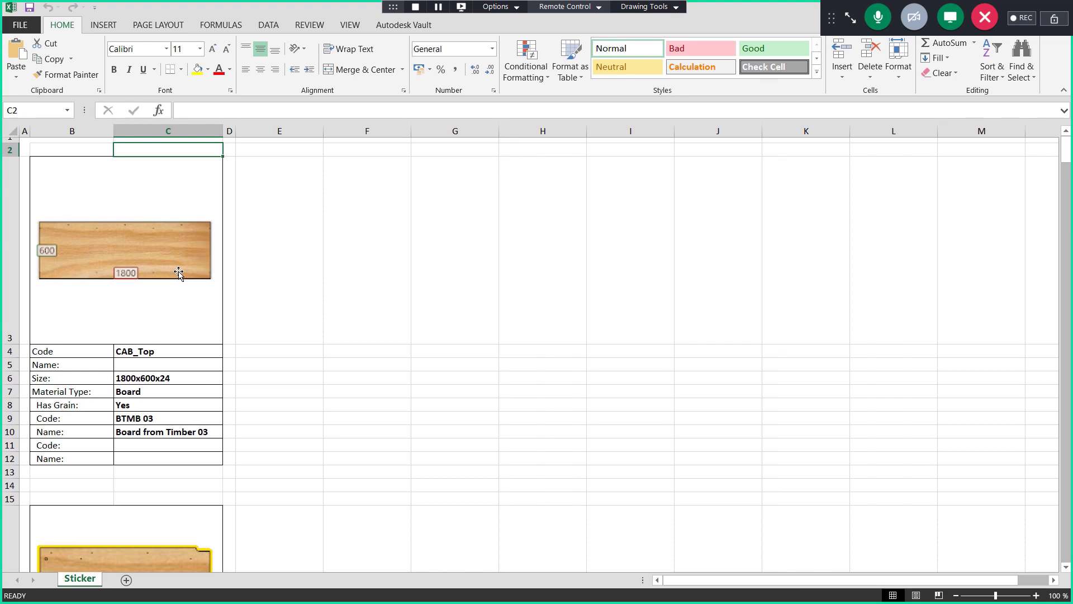
scroll(178, 272, "down", 2)
scroll(179, 273, "down", 6)
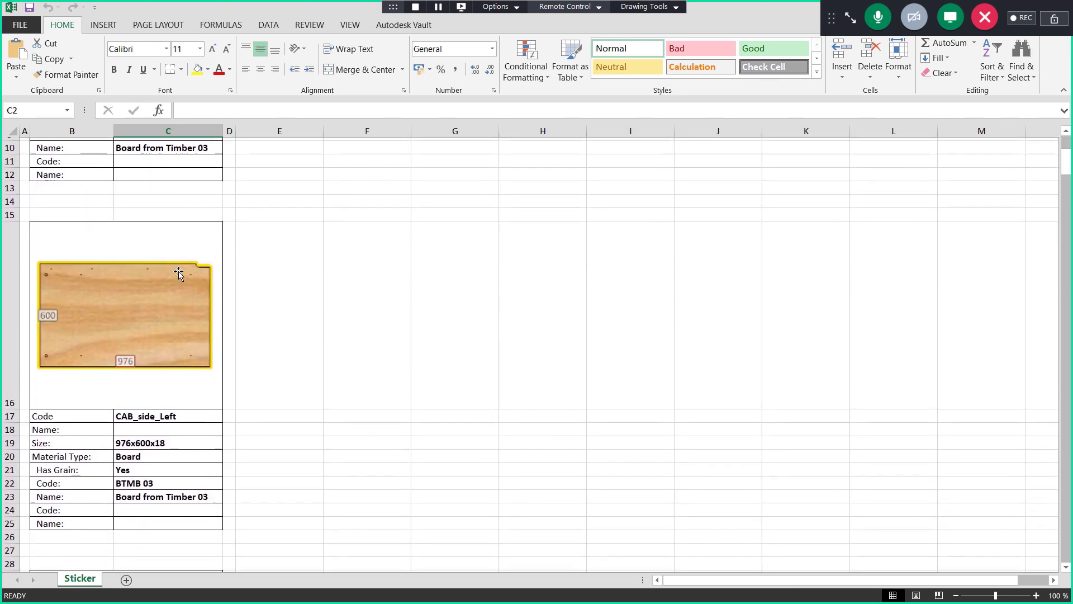
scroll(179, 273, "down", 4)
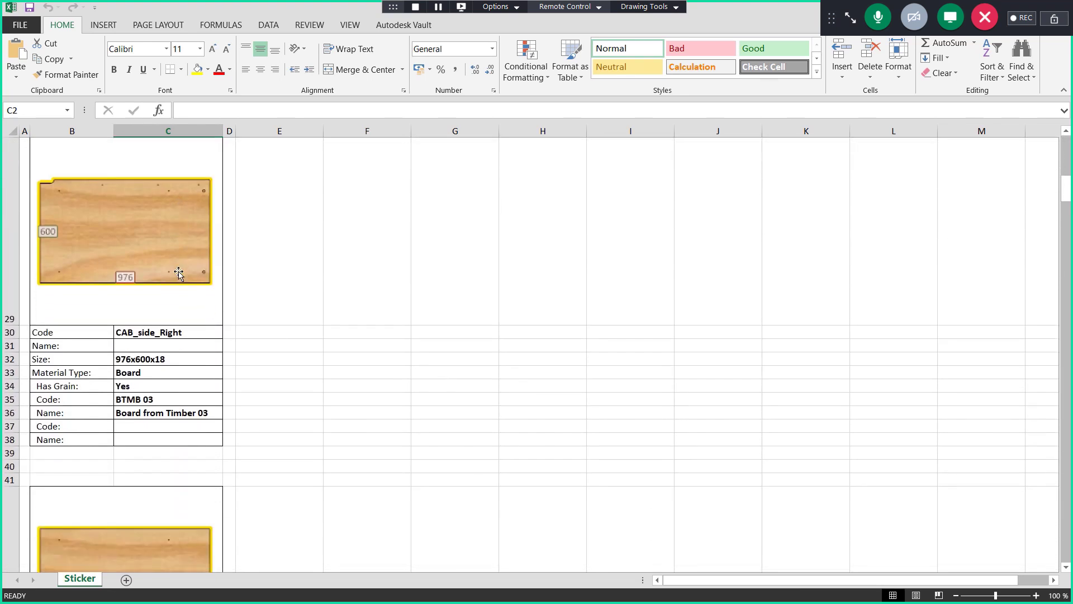
scroll(178, 273, "down", 5)
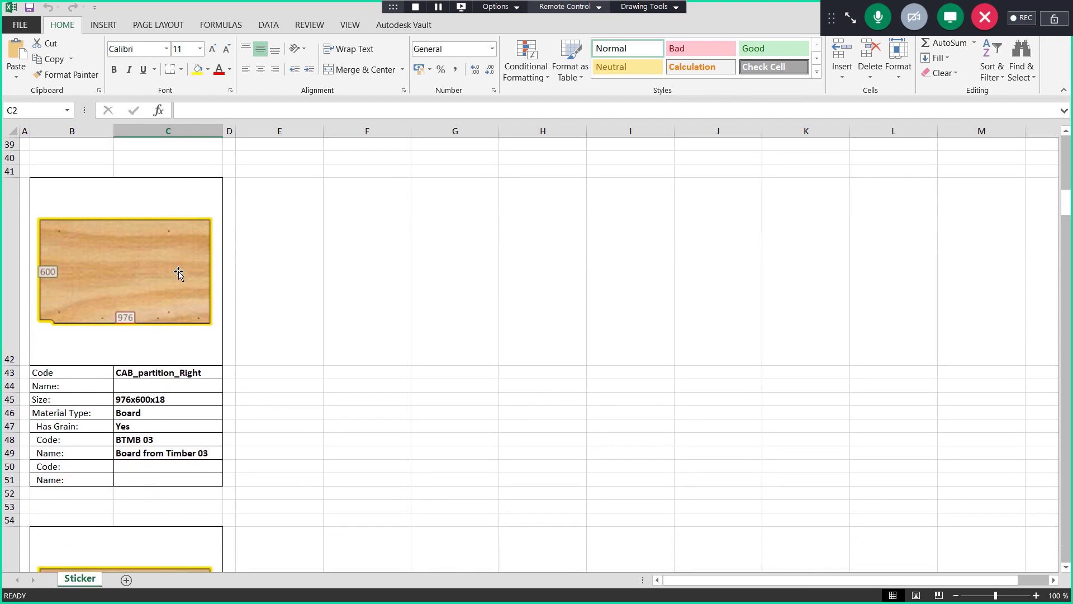
scroll(179, 274, "down", 5)
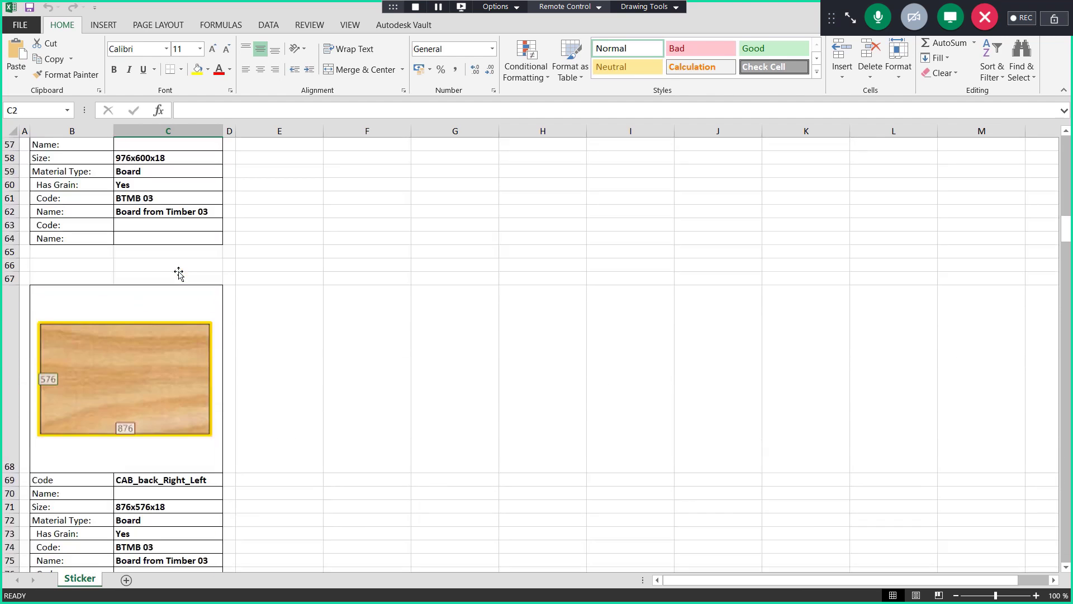
scroll(176, 273, "down", 5)
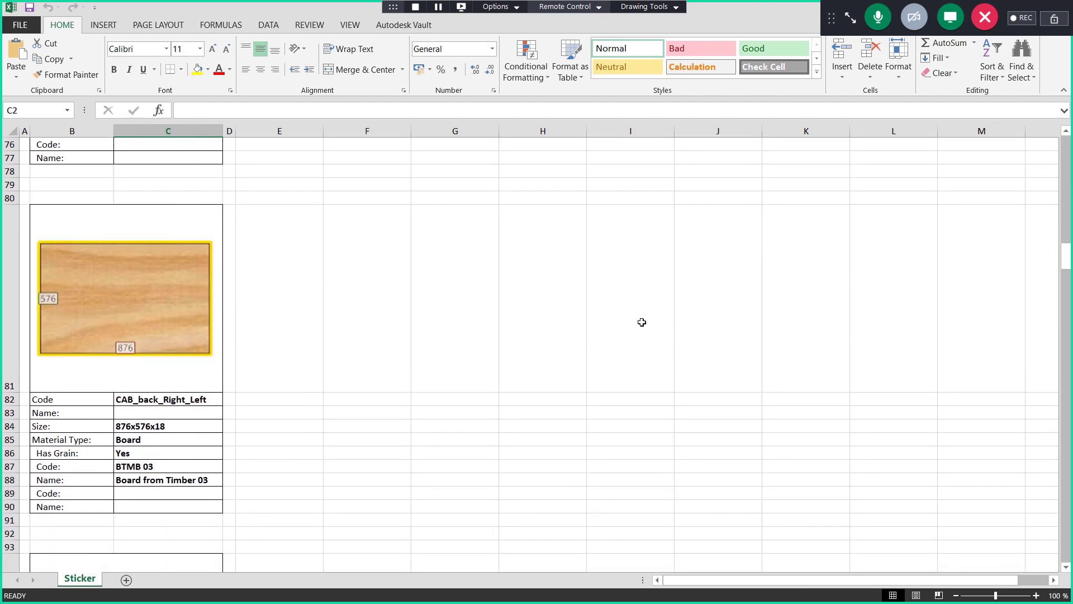
left_click(1059, 7)
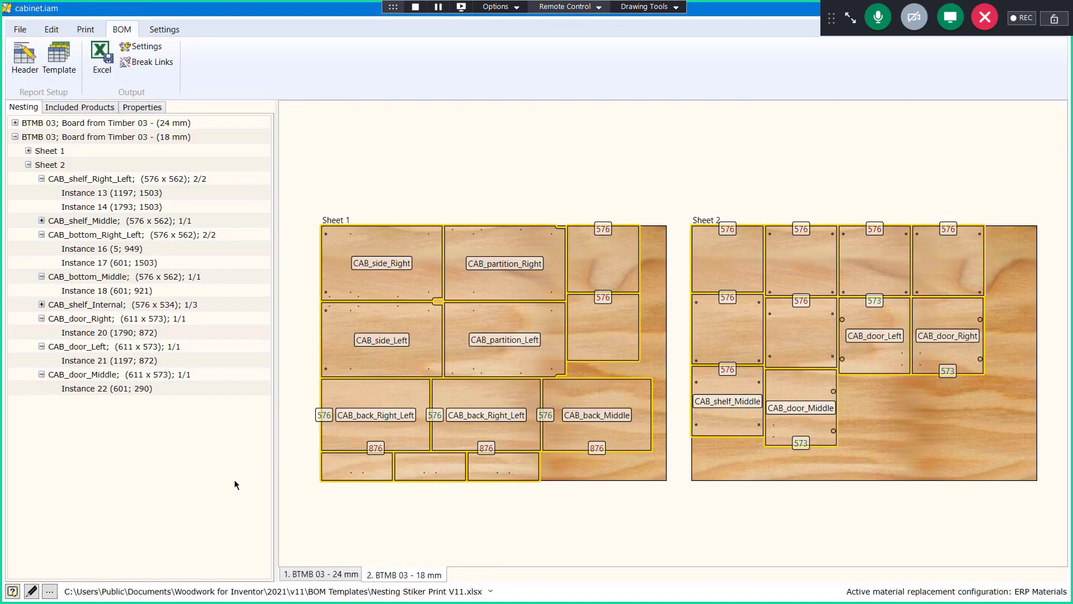
Open the Nesting Stiker Print V11 template in Excel, dismiss the Keyword constructor, examine the sticker keywords, and return to the nesting window
left_click(32, 591)
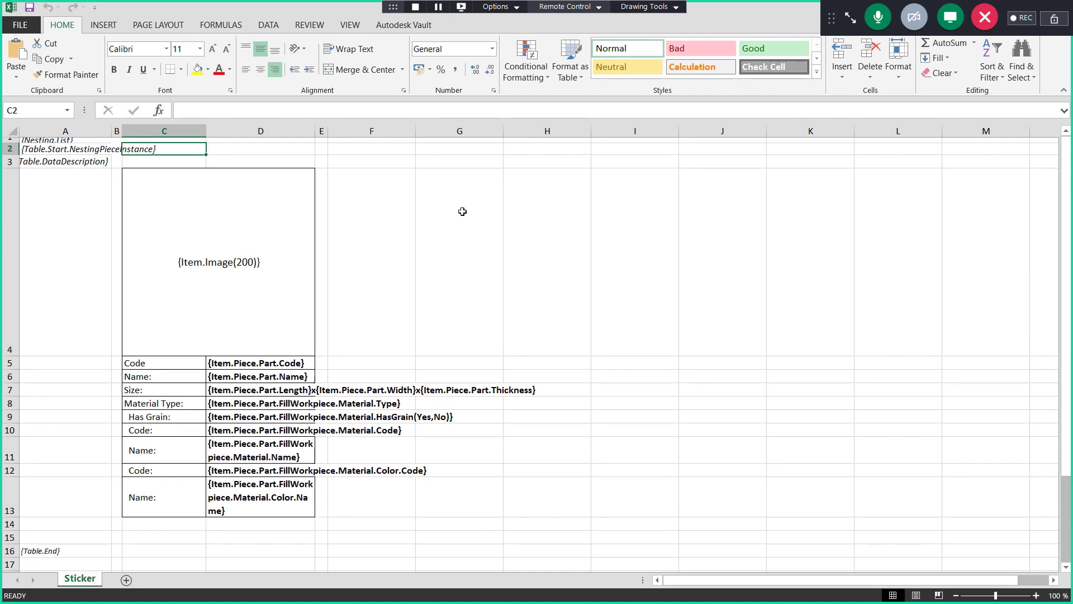
scroll(462, 211, "down", 1)
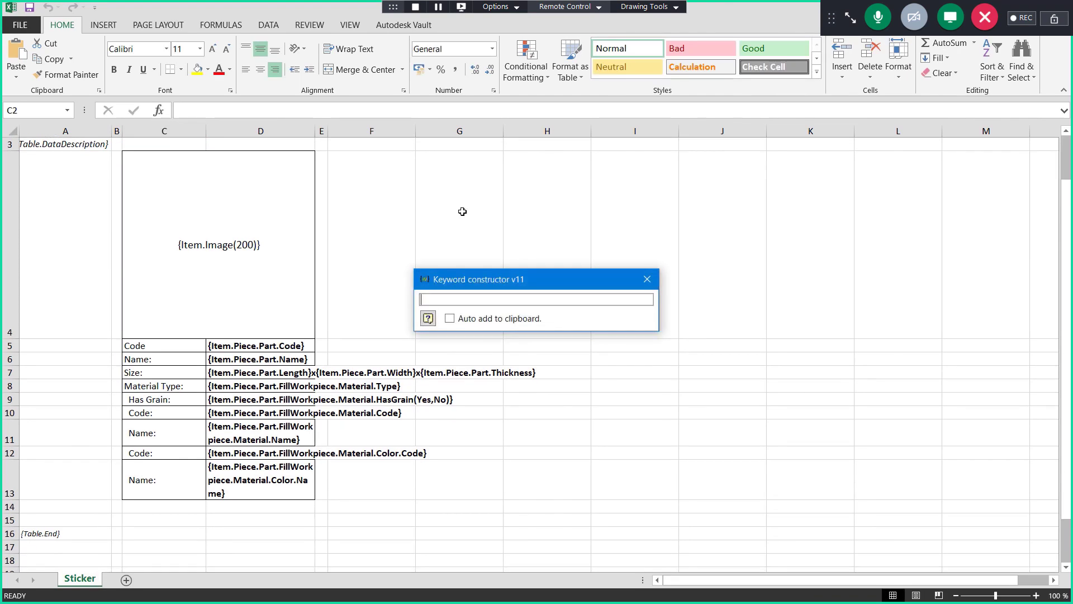
left_click(649, 280)
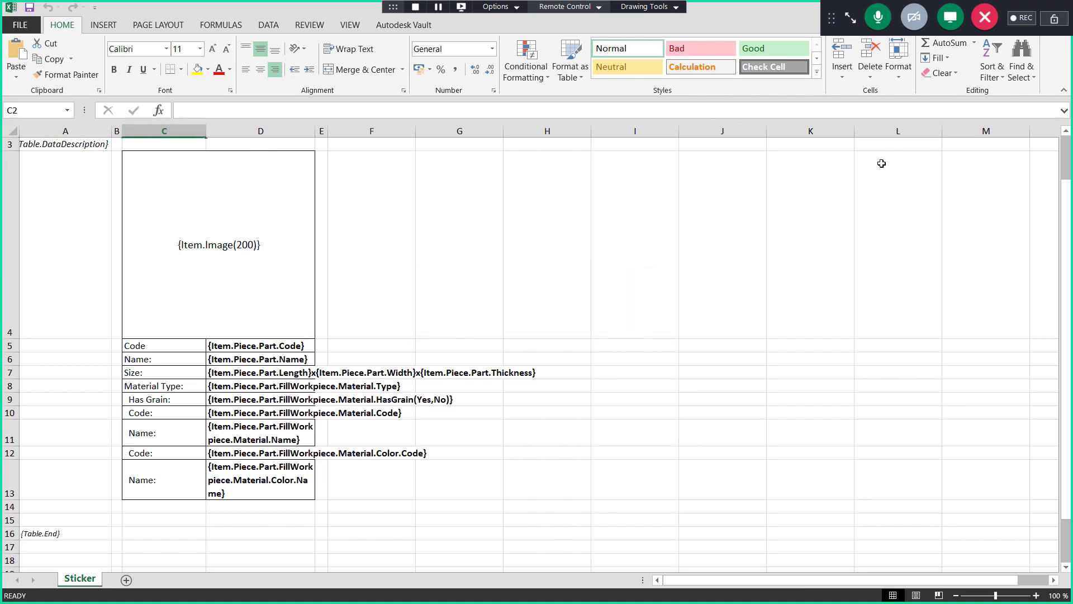
key("alt+Tab")
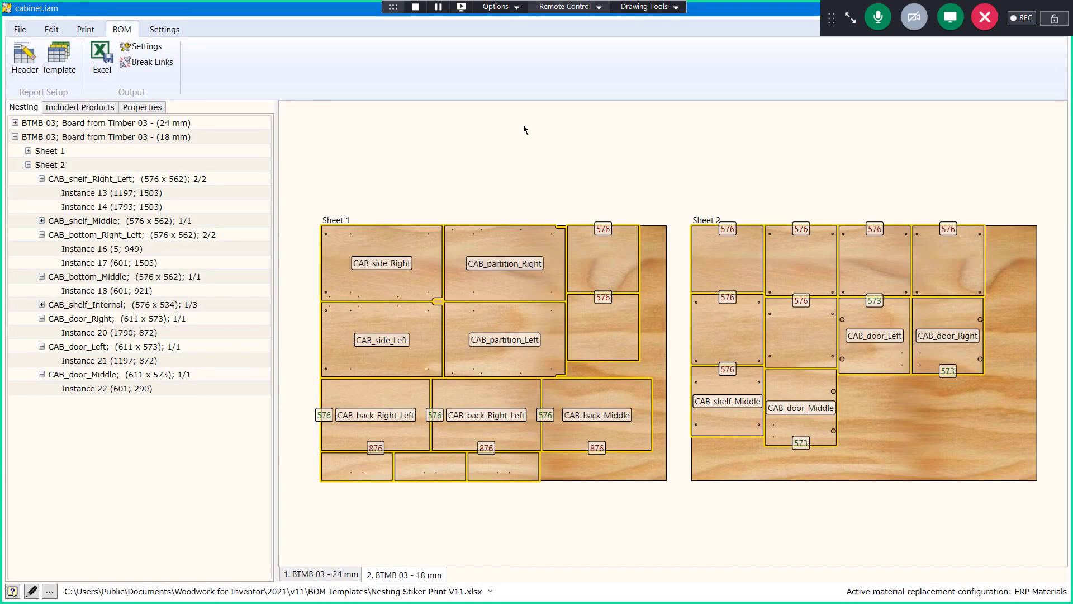
Select Nesting Print Stickers Book.xlsx from the BOM Templates folder as the Excel template
left_click(50, 591)
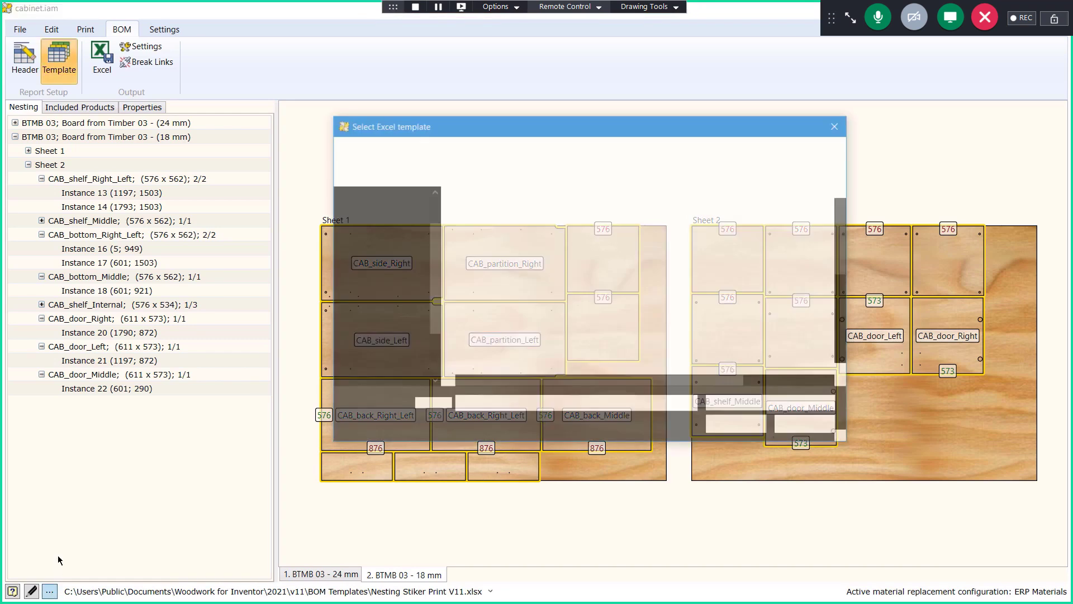
scroll(587, 266, "down", 1)
scroll(590, 271, "down", 1)
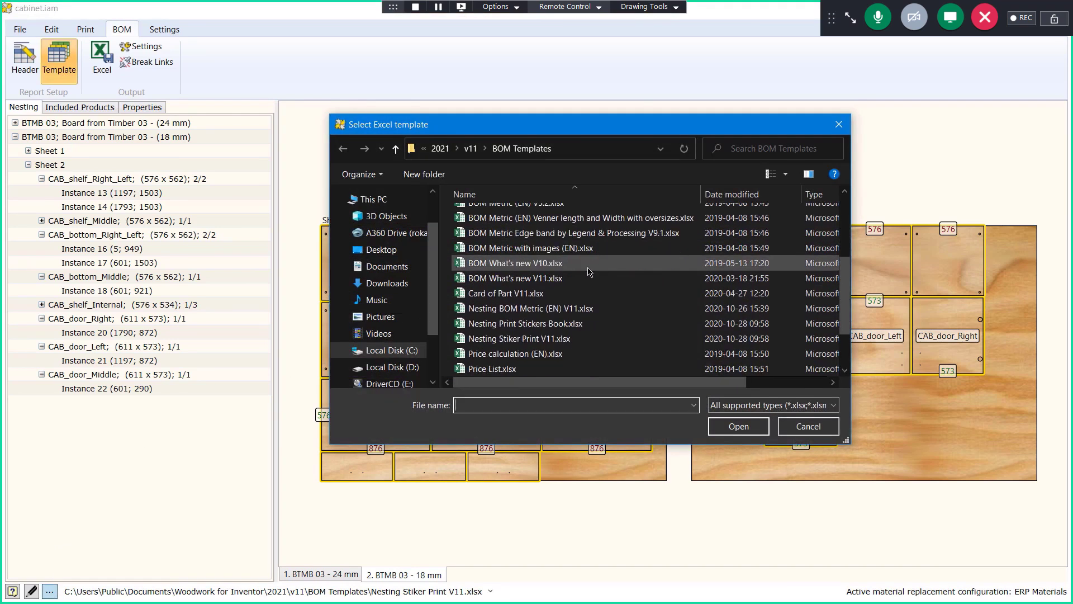
left_click(609, 324)
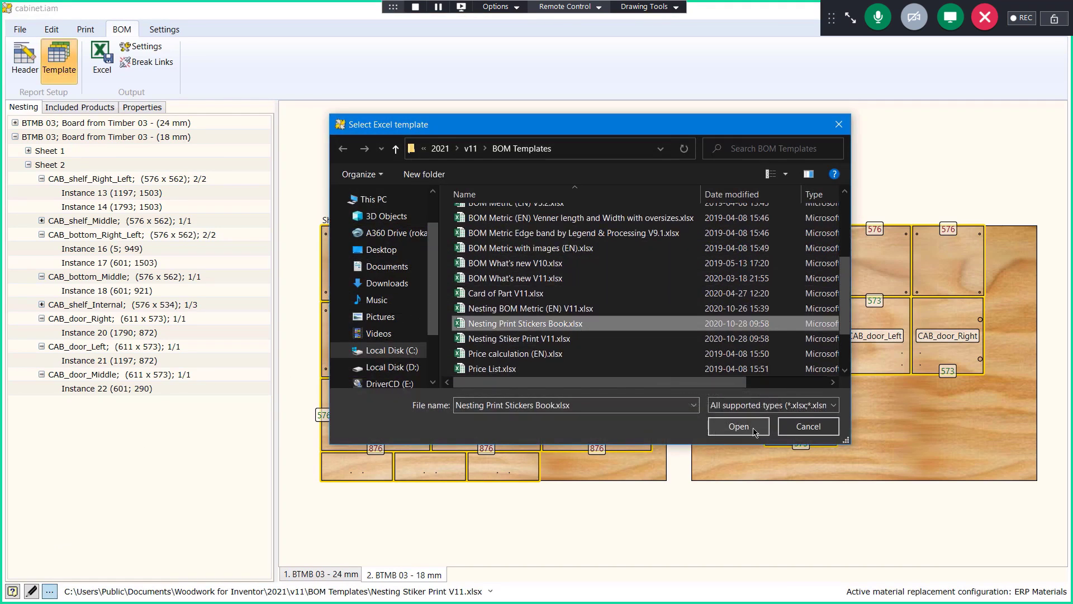
left_click(737, 429)
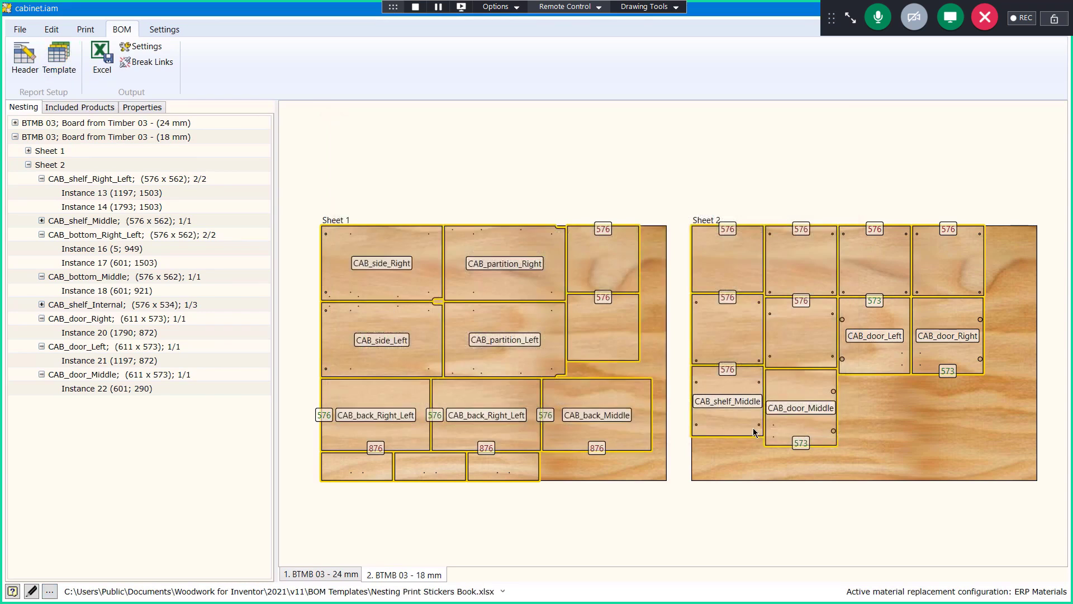
Export the BOM to Excel as cabinet.xlsx in nesting_demo, replacing the existing file, and open the exported workbook
left_click(102, 59)
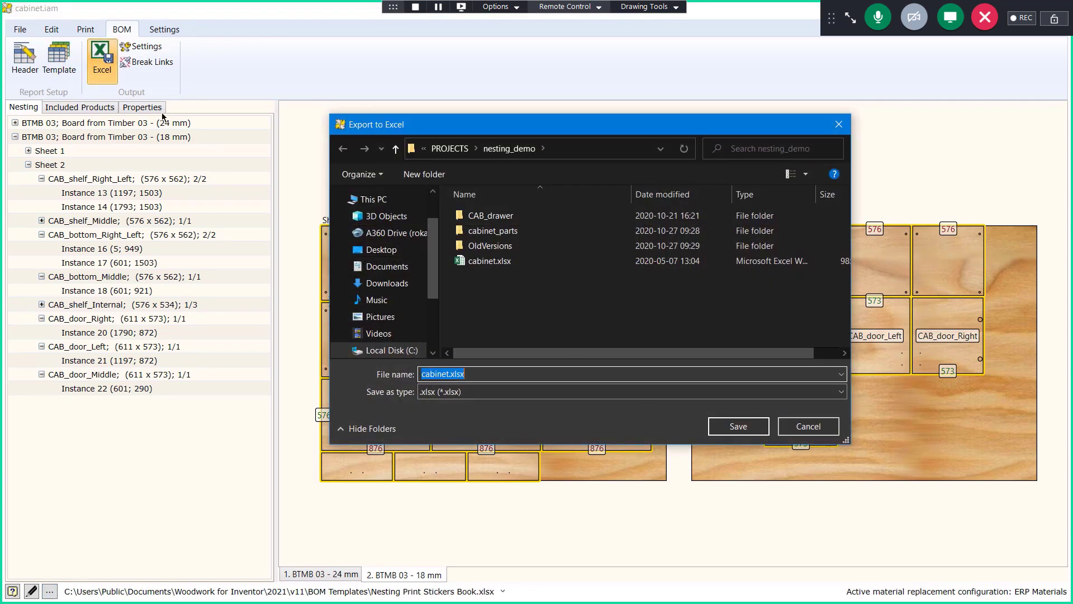
left_click(721, 427)
left_click(641, 324)
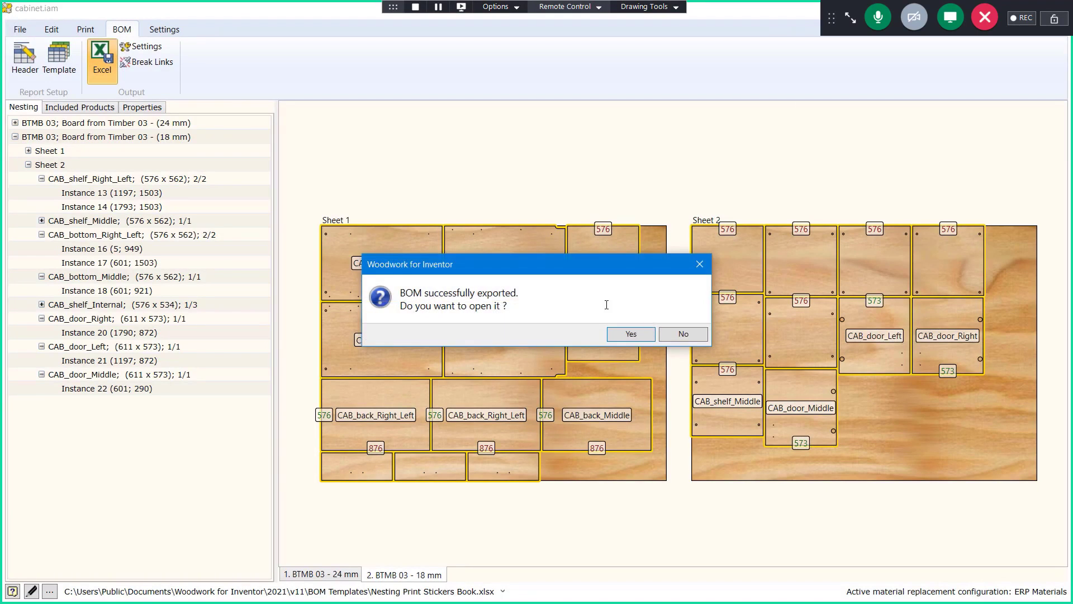
left_click(622, 335)
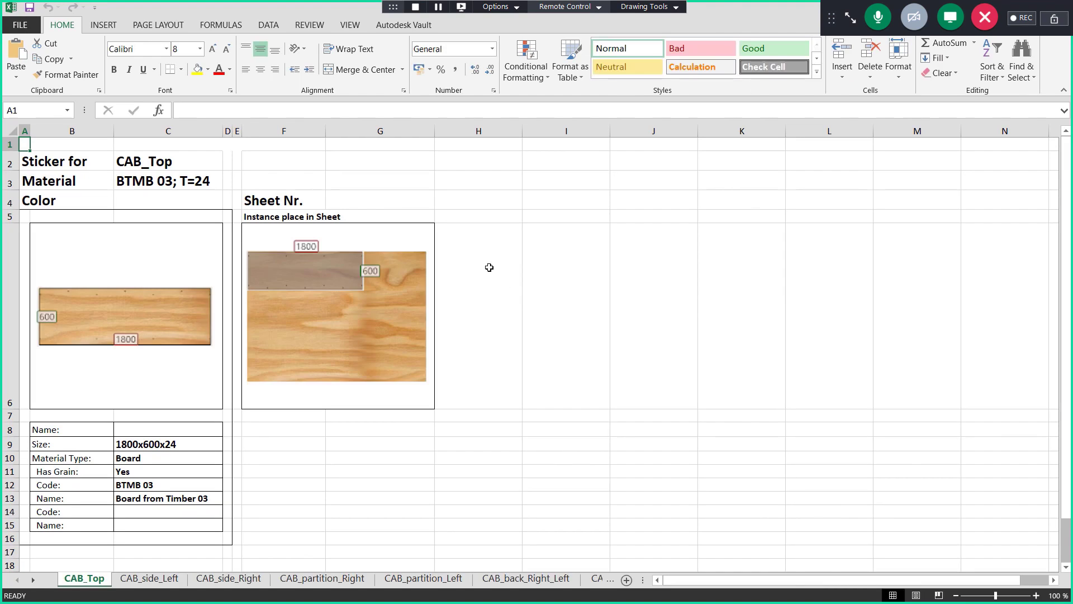
Examine the CAB_Top and CAB_side_Left stickers, including their size, material and instance place in the sheet
left_click(175, 442)
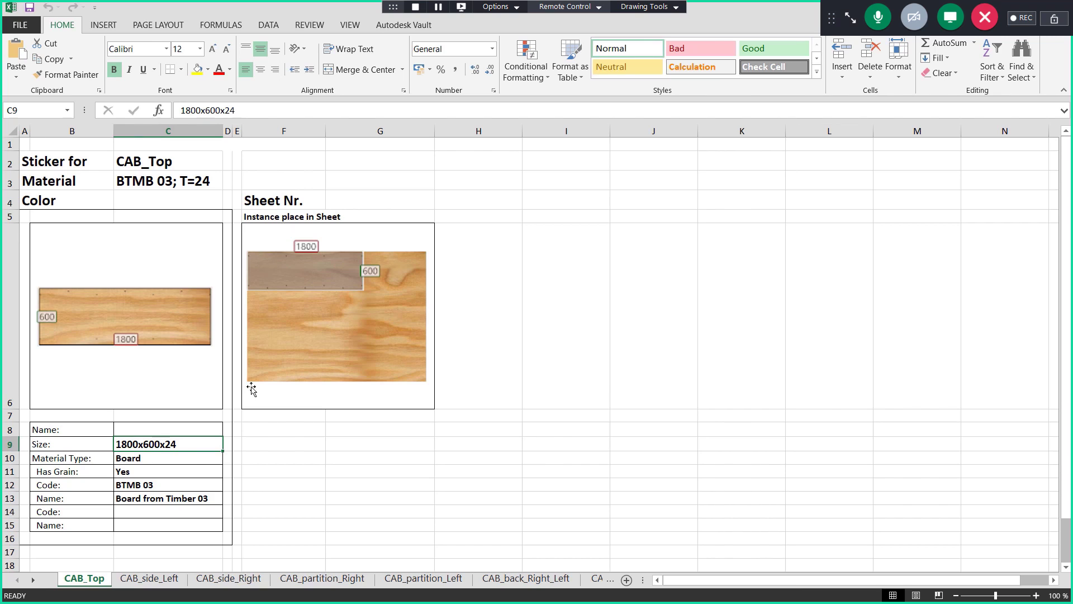
scroll(152, 489, "down", 2)
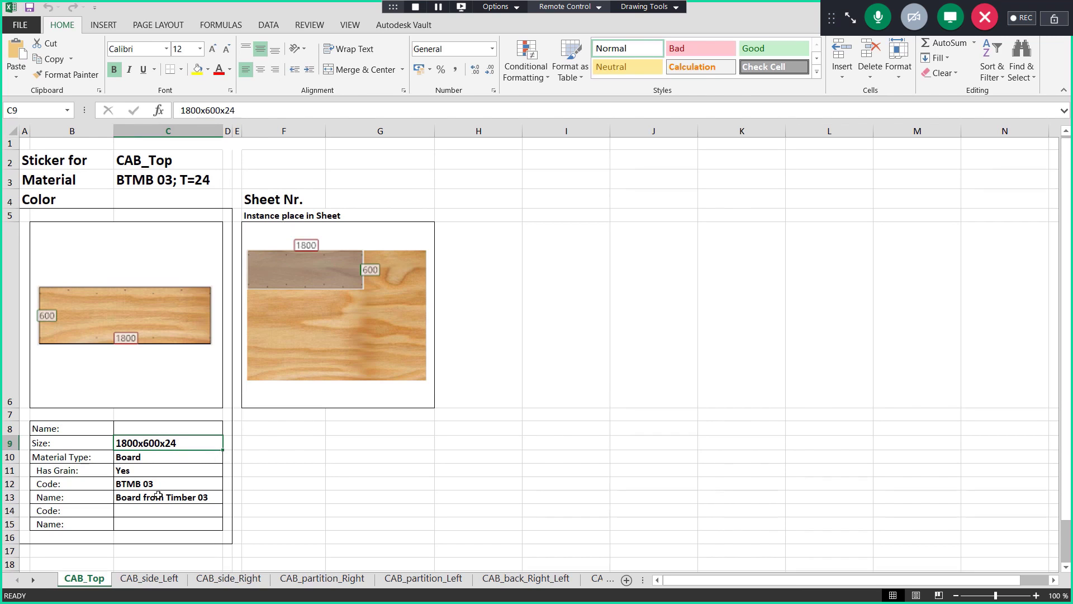
scroll(151, 489, "up", 2)
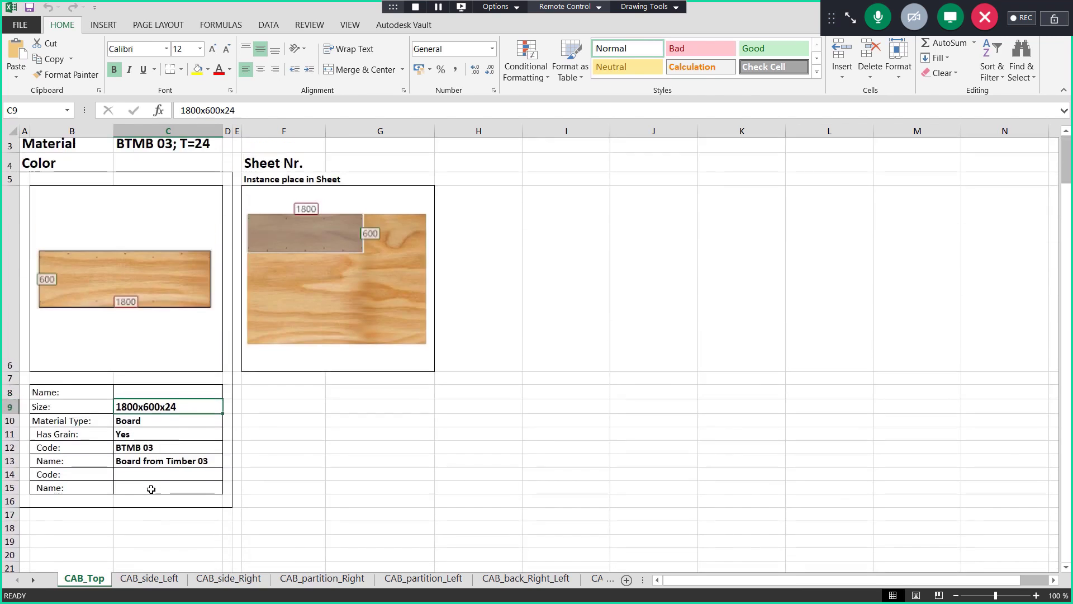
left_click(148, 578)
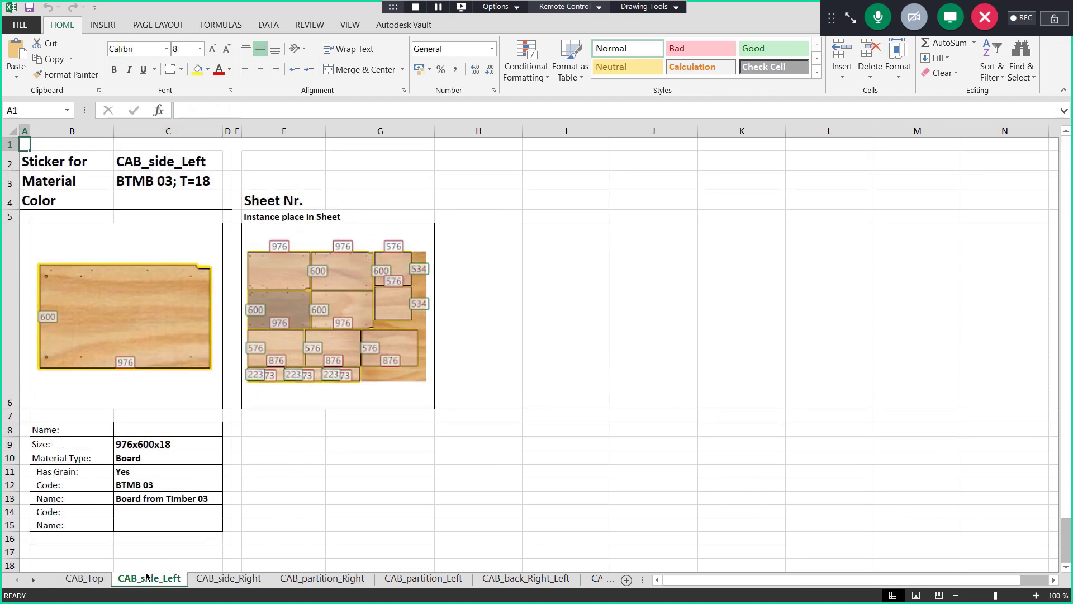
left_click(207, 178)
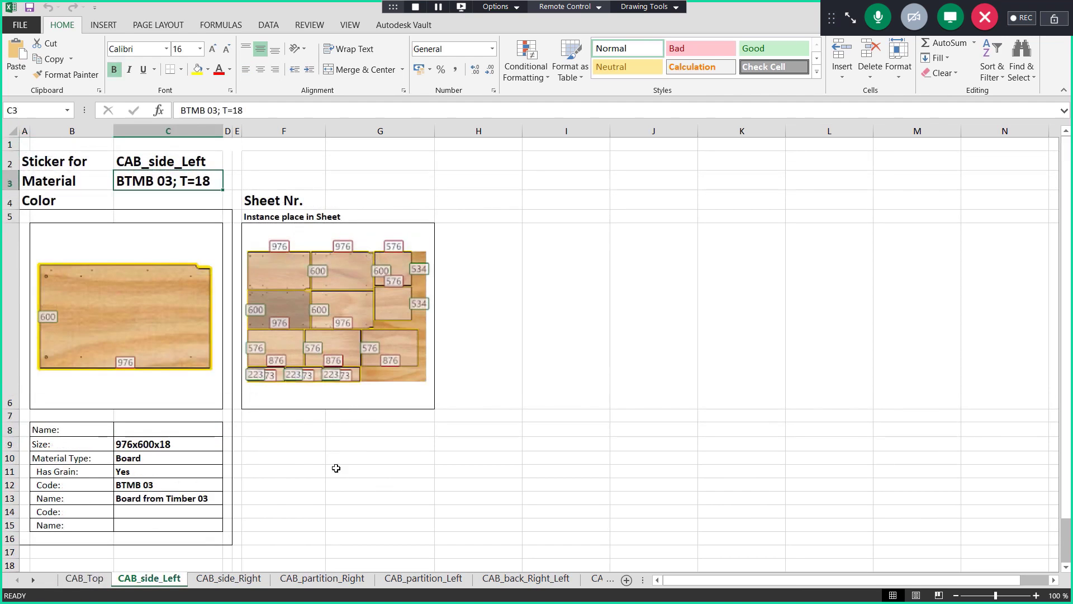
Examine the sticker worksheets from CAB_side_Right through CAB_shelf_Middle, close the workbook, and switch to the presentation slides
left_click(224, 579)
left_click(322, 578)
left_click(399, 580)
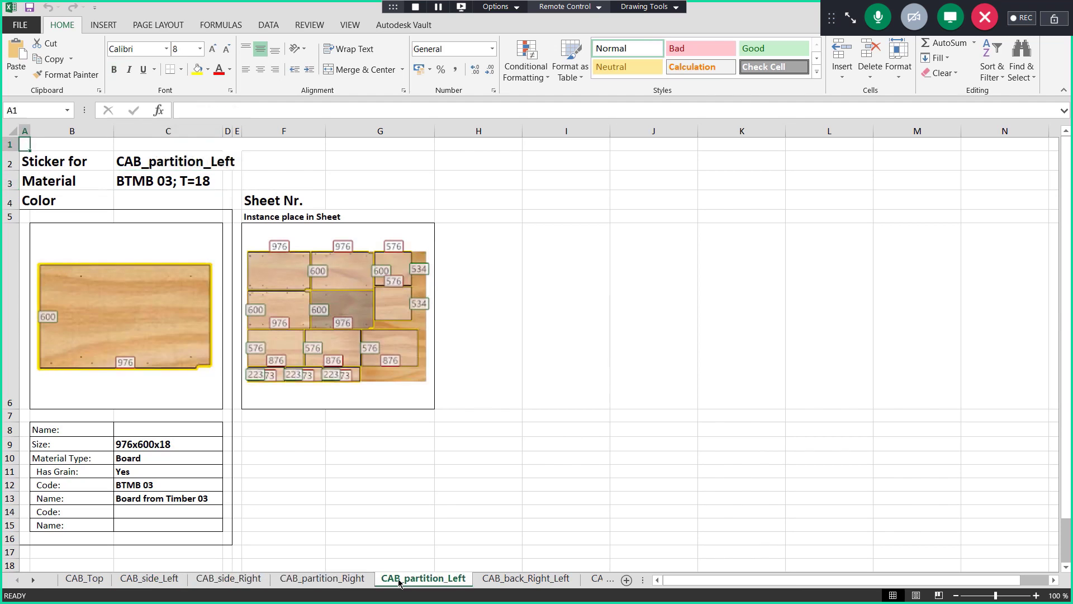
left_click(520, 580)
left_click(596, 579)
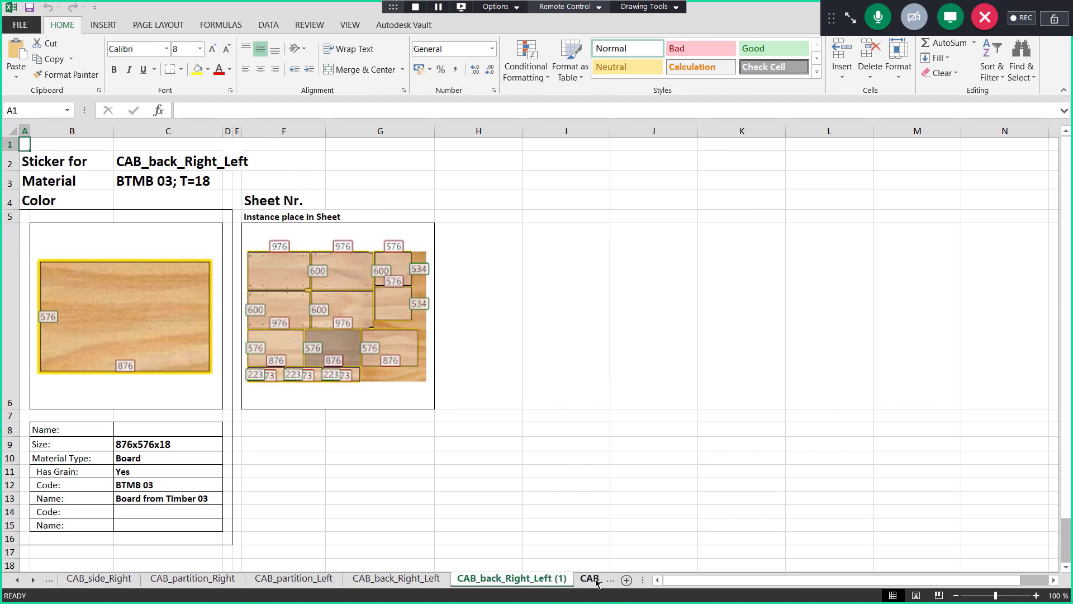
left_click(590, 580)
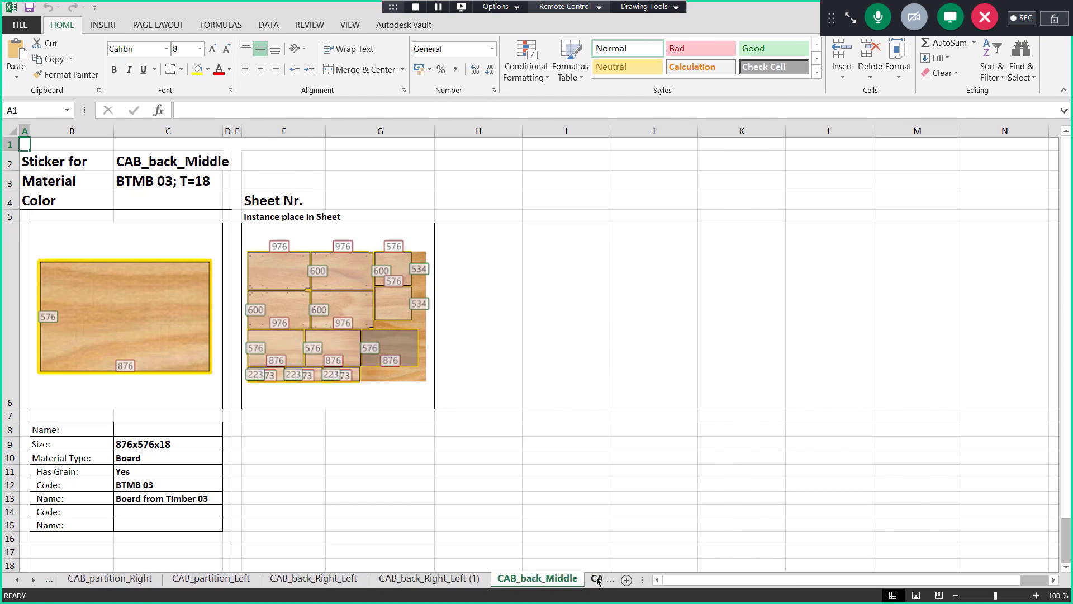
left_click(597, 579)
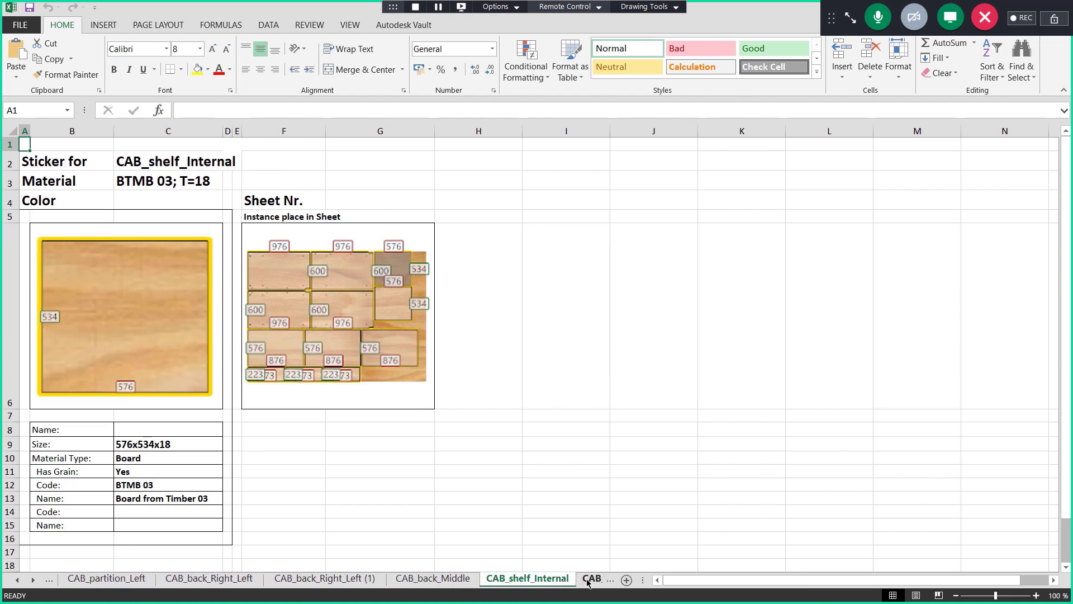
left_click(588, 580)
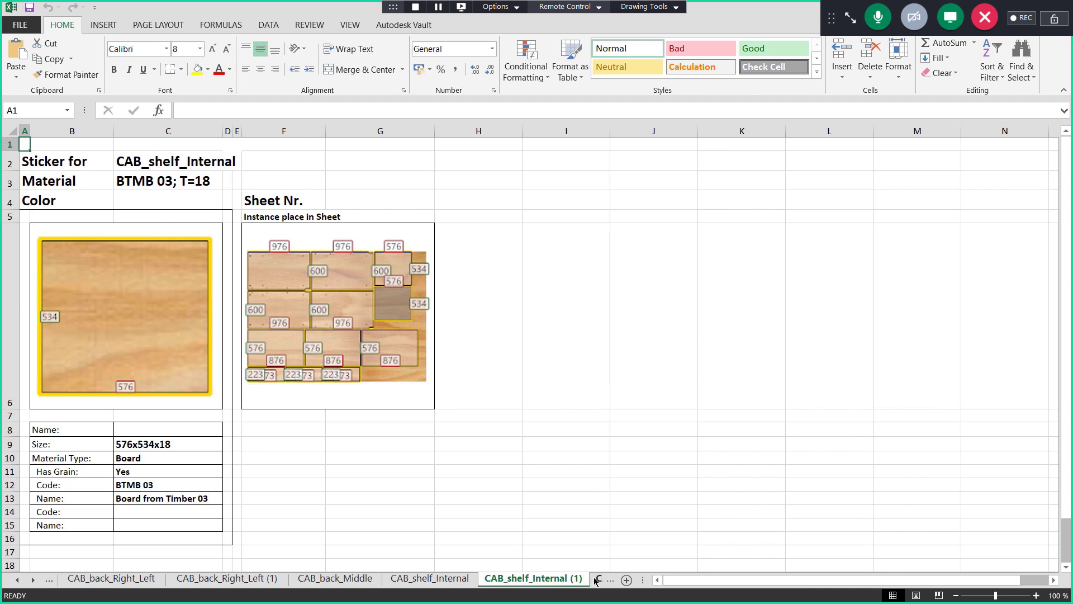
left_click(598, 580)
left_click(597, 580)
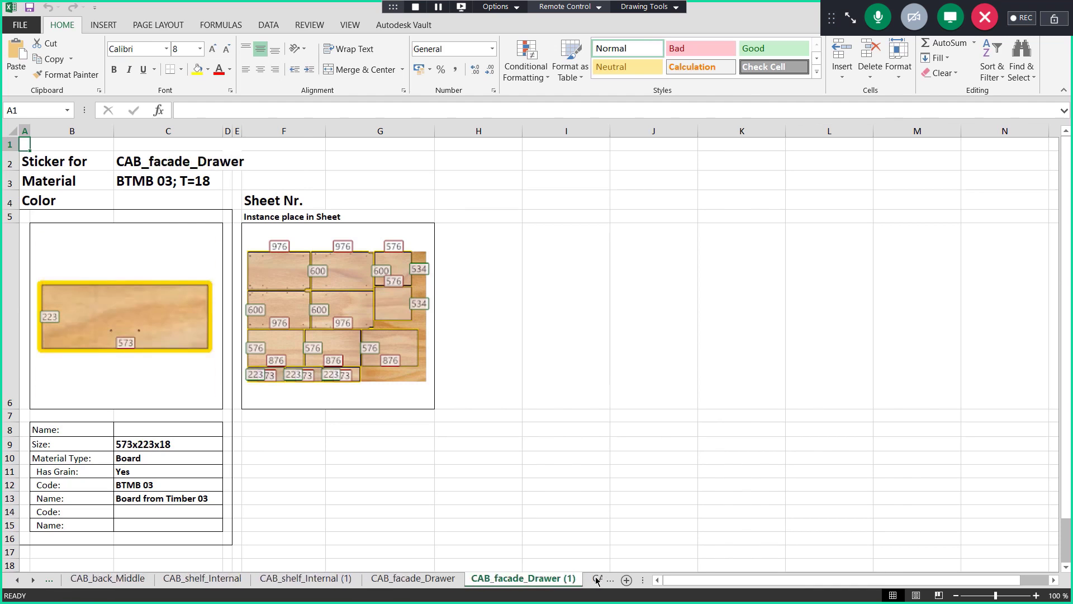
left_click(597, 580)
left_click(597, 580)
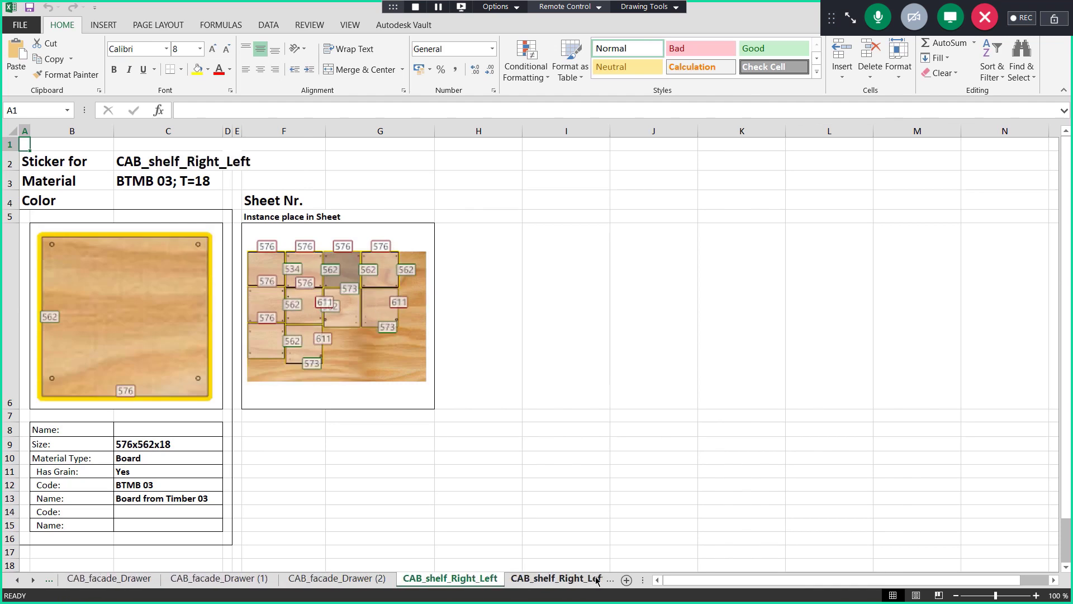
left_click(562, 581)
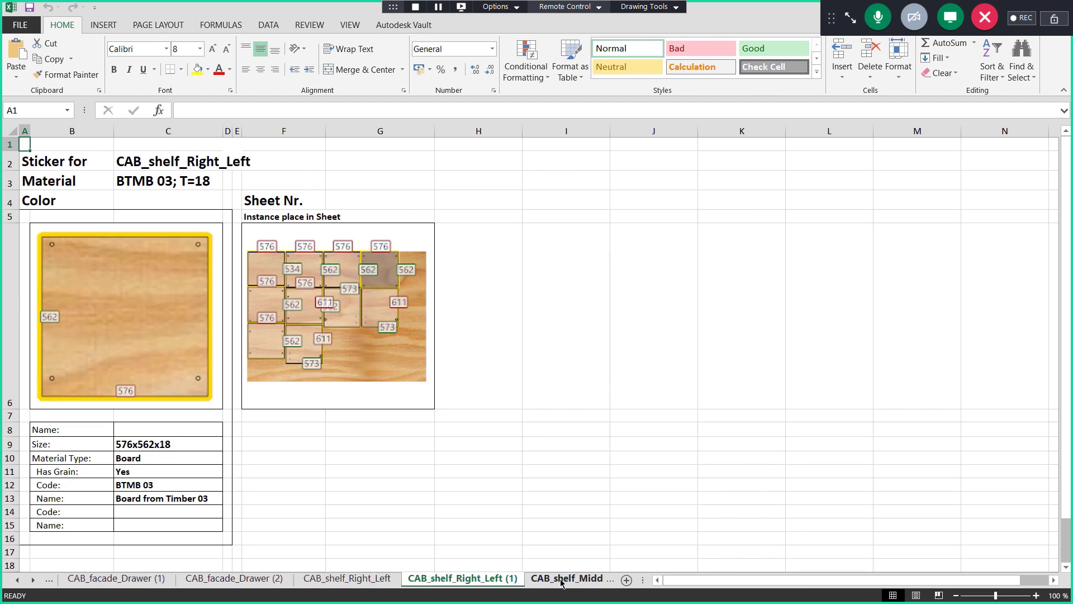
left_click(561, 582)
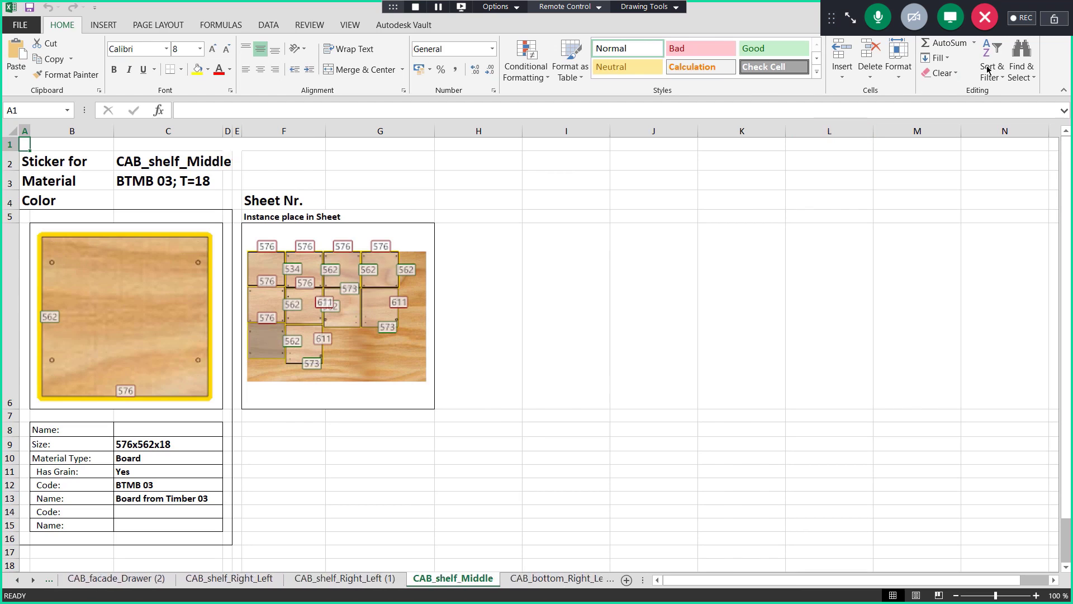
left_click(1060, 8)
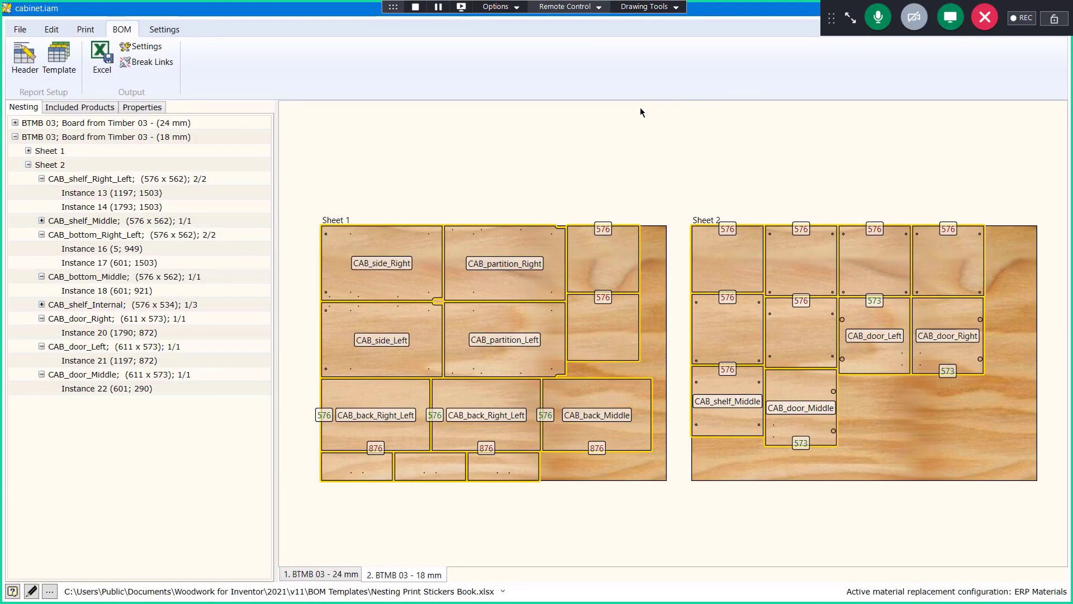
key("alt+Tab")
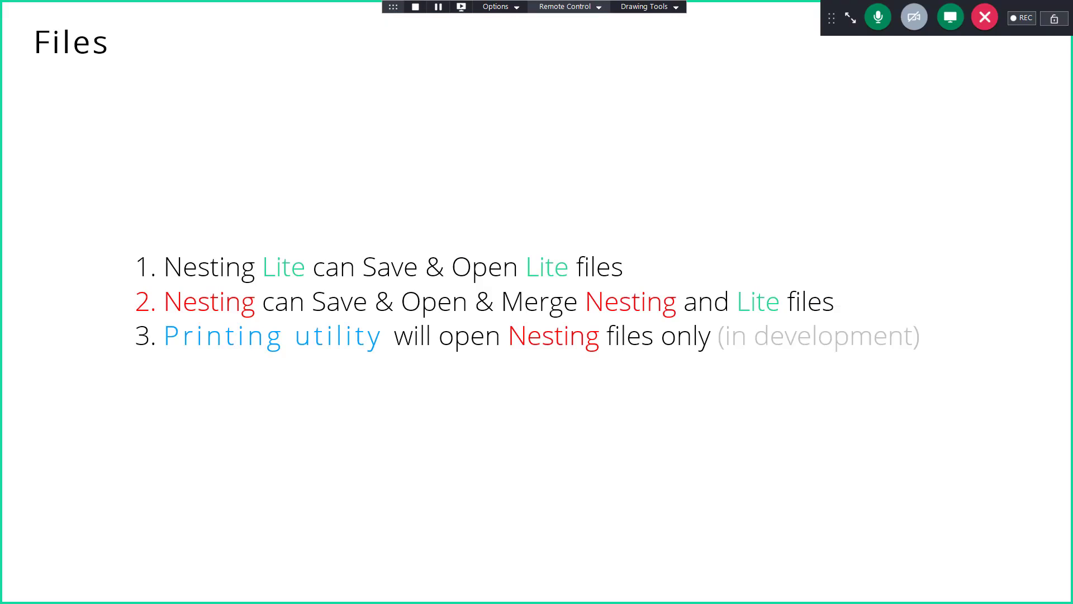